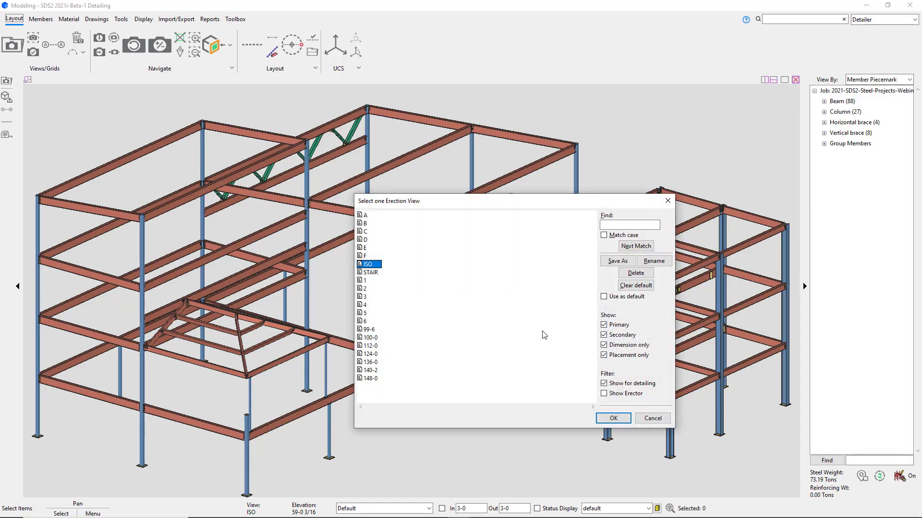
Step: In erection view 5, add a W18x55 beam from gridline E to F at elevation 112-0
double_click(366, 313)
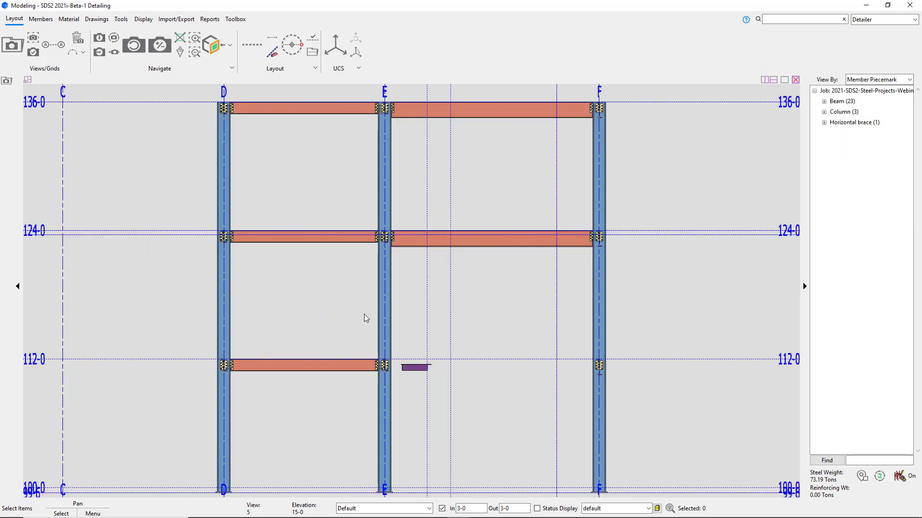
key("a")
left_click(376, 204)
left_click(581, 404)
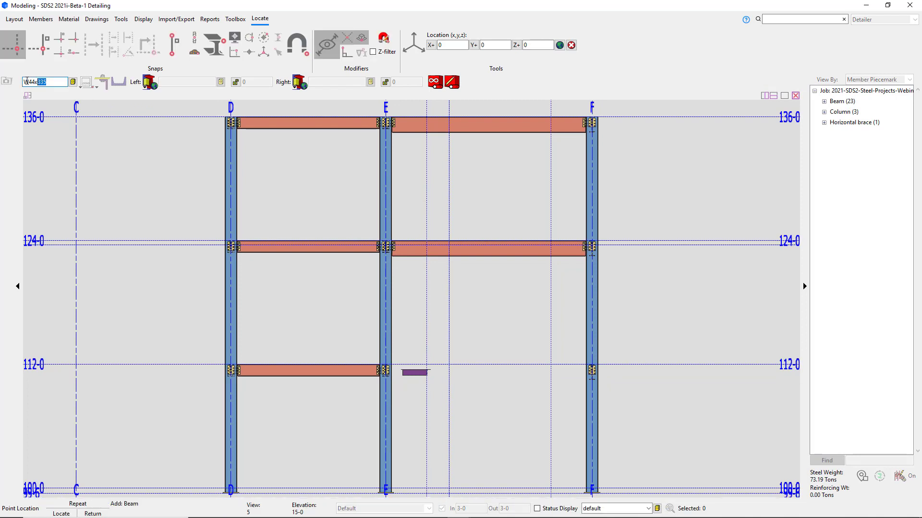
type("W18x55")
key("Return")
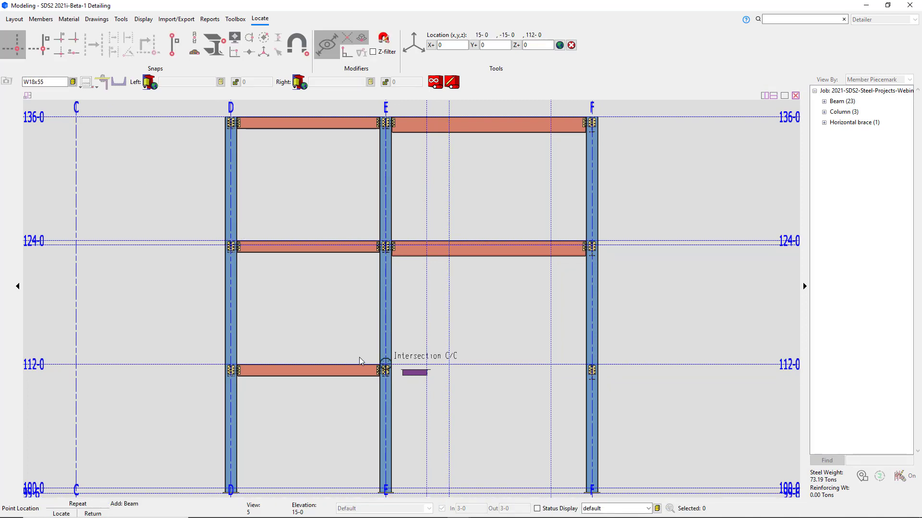
left_click(385, 365)
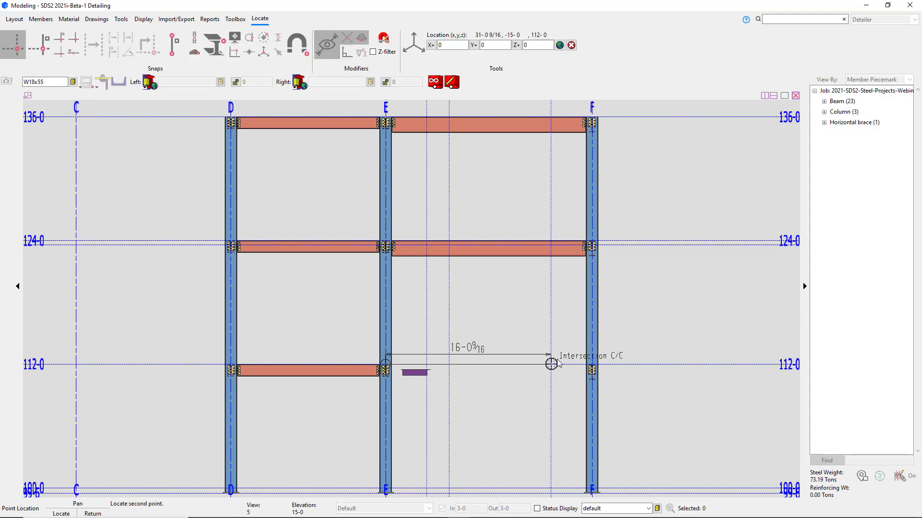
left_click(589, 364)
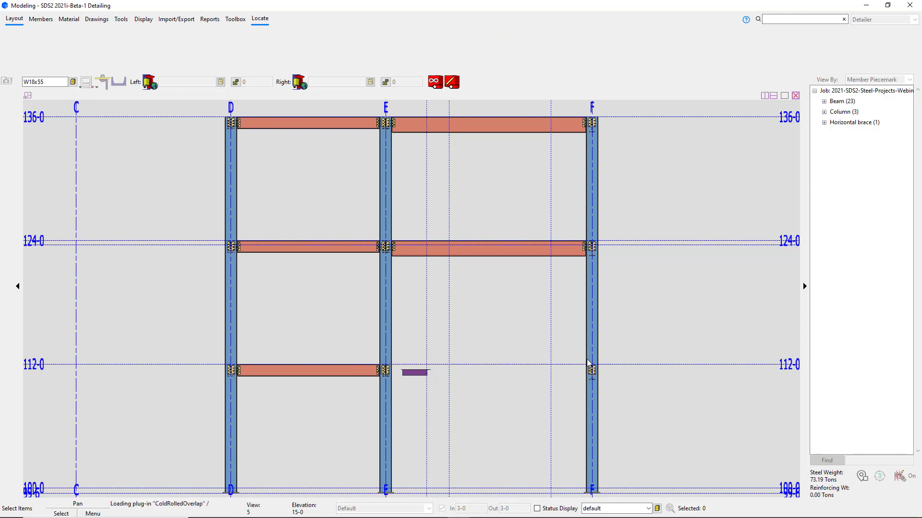
right_click(555, 393)
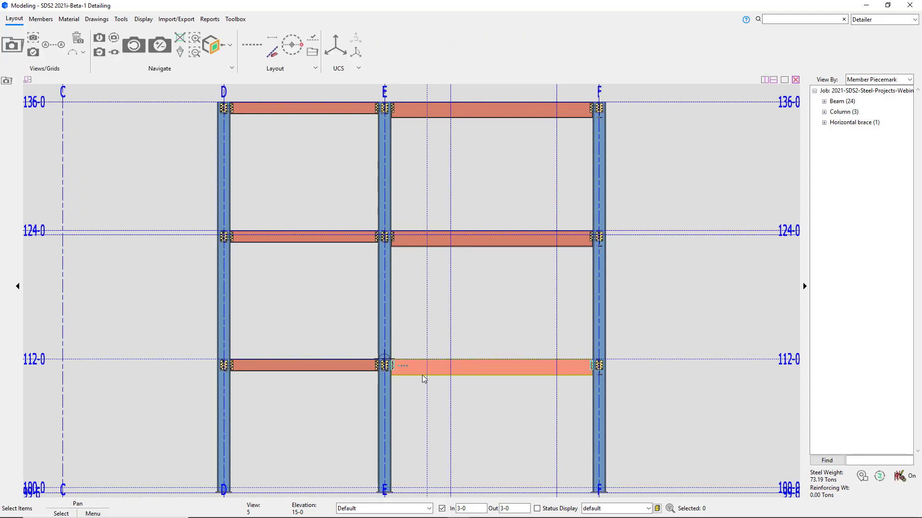
scroll(424, 379, "up", 3)
left_click_drag(638, 368, 226, 358)
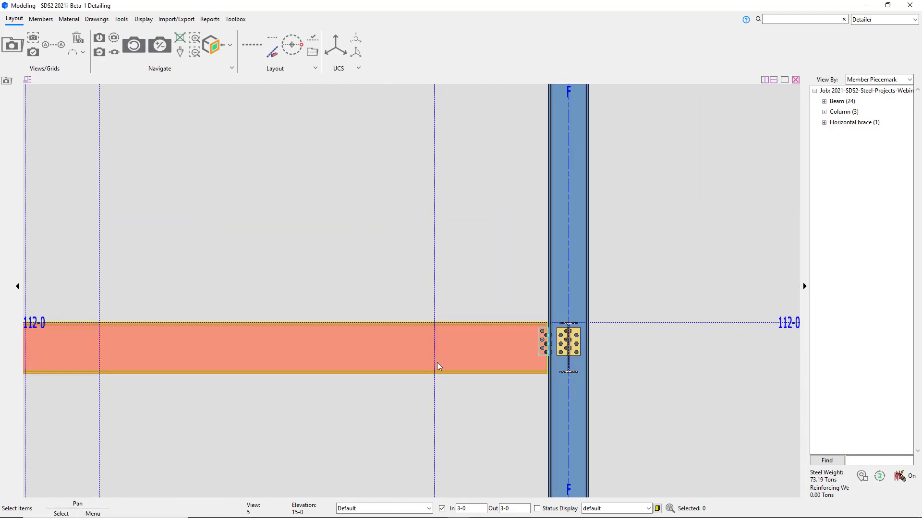
scroll(498, 358, "up", 2)
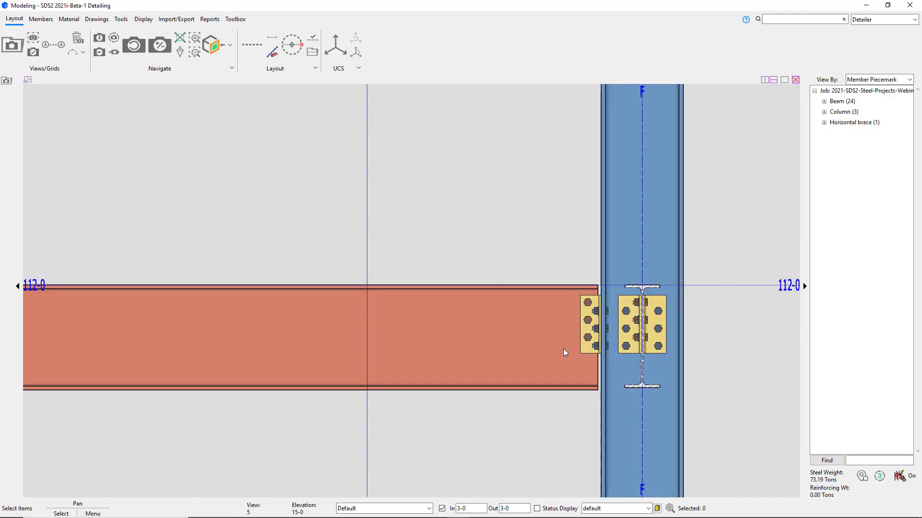
Step: Set the new beam's right-end connection type to Shear and its moment type to Welded
double_click(564, 352)
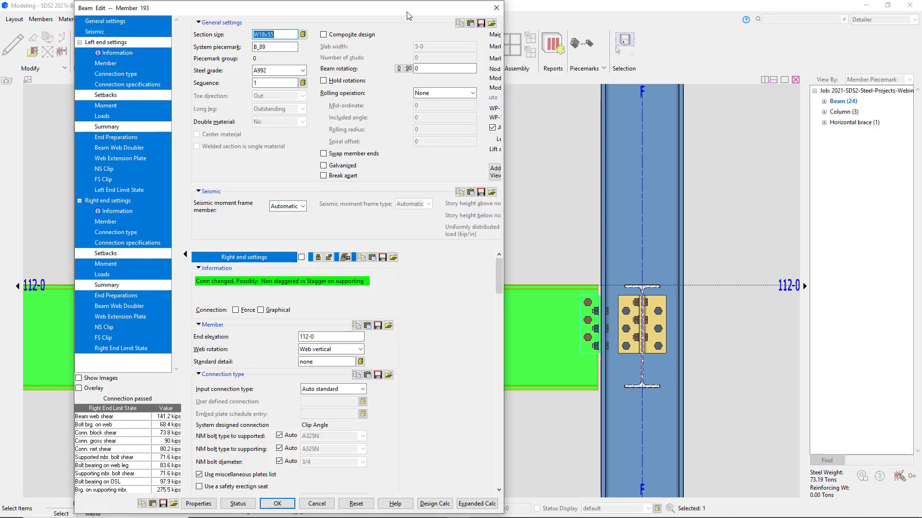
left_click(345, 392)
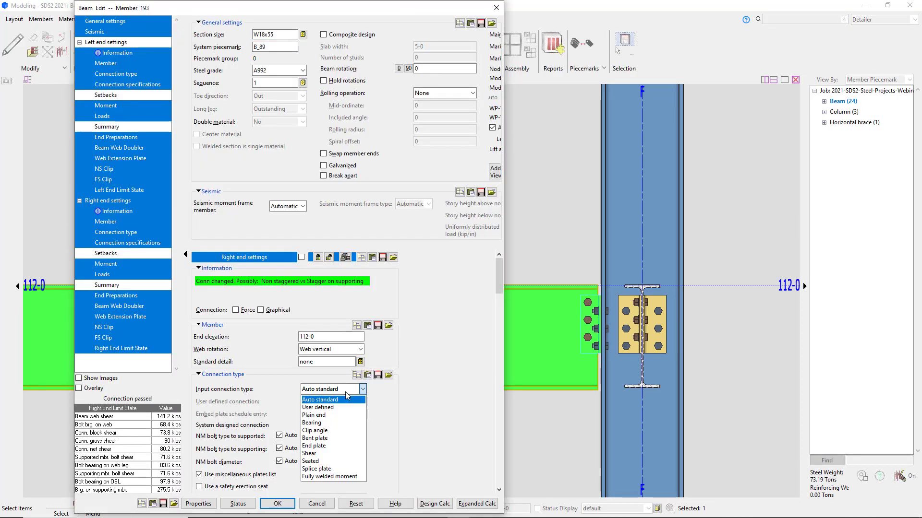
left_click(329, 453)
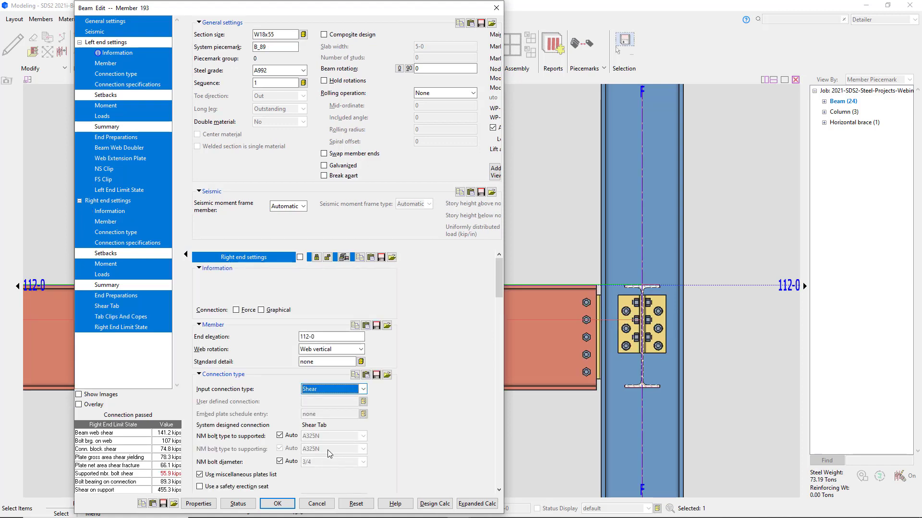
left_click(120, 265)
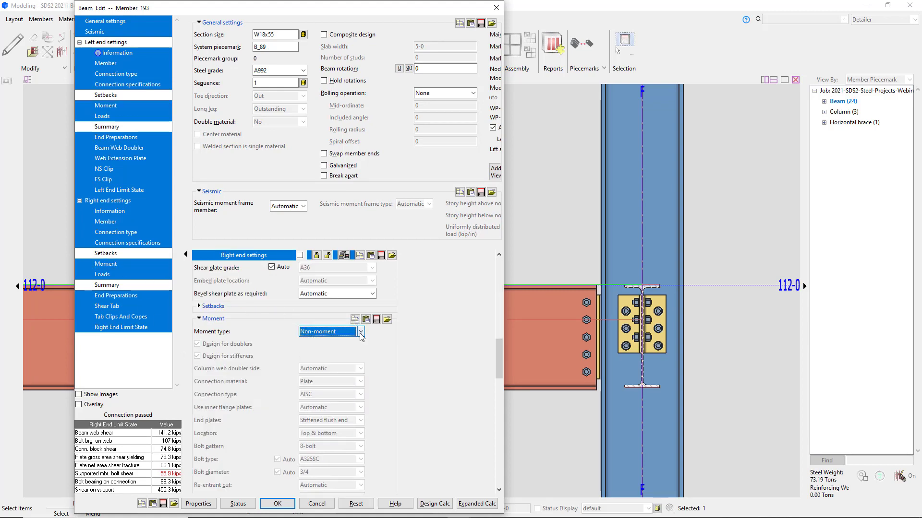
left_click(360, 332)
left_click(346, 361)
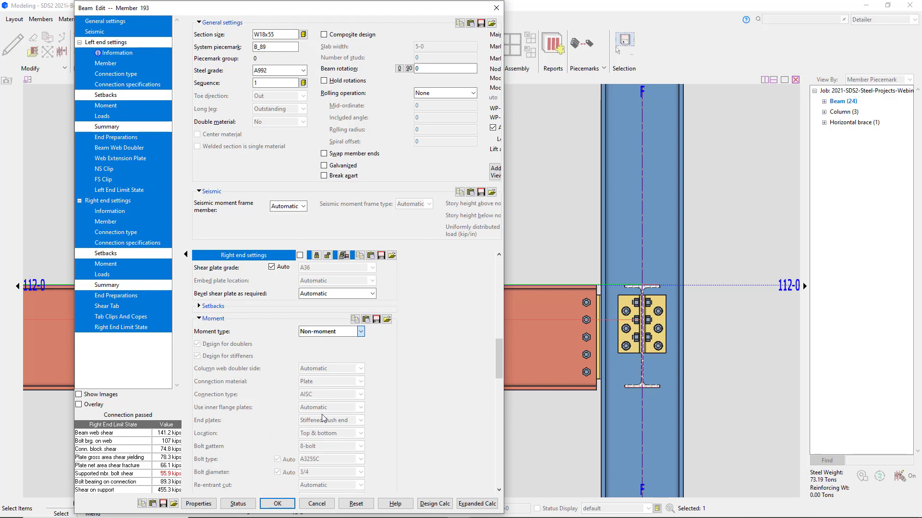
left_click(277, 504)
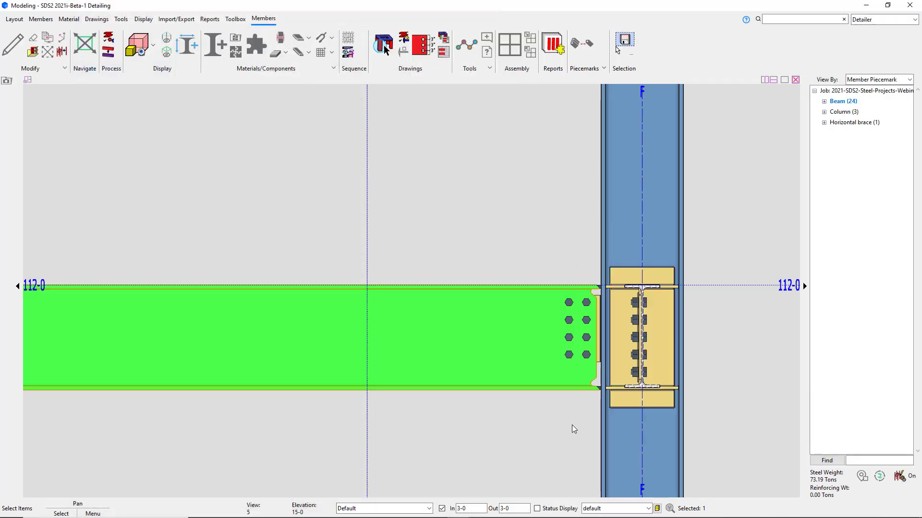
Step: Inspect the connection at an oblique angle, then generate beam B_1 [193]'s expanded calculation report
scroll(600, 343, "up", 5)
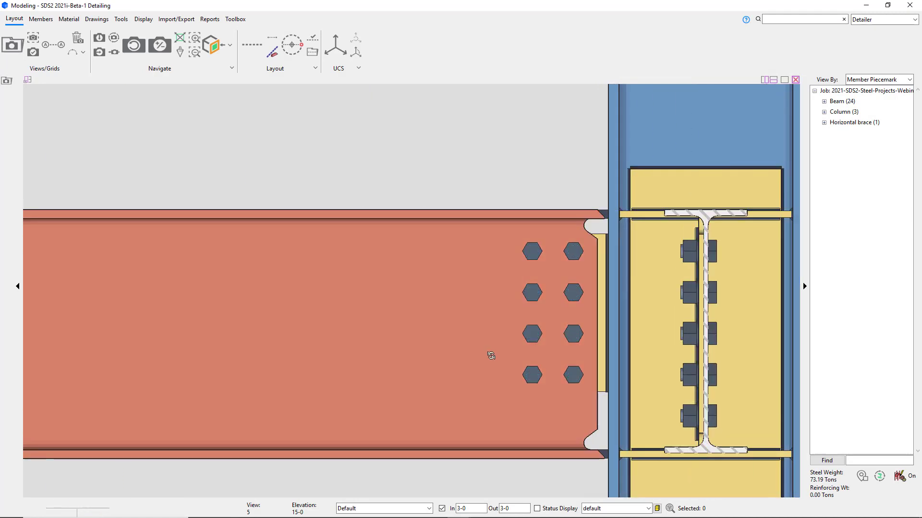
left_click_drag(491, 356, 417, 383)
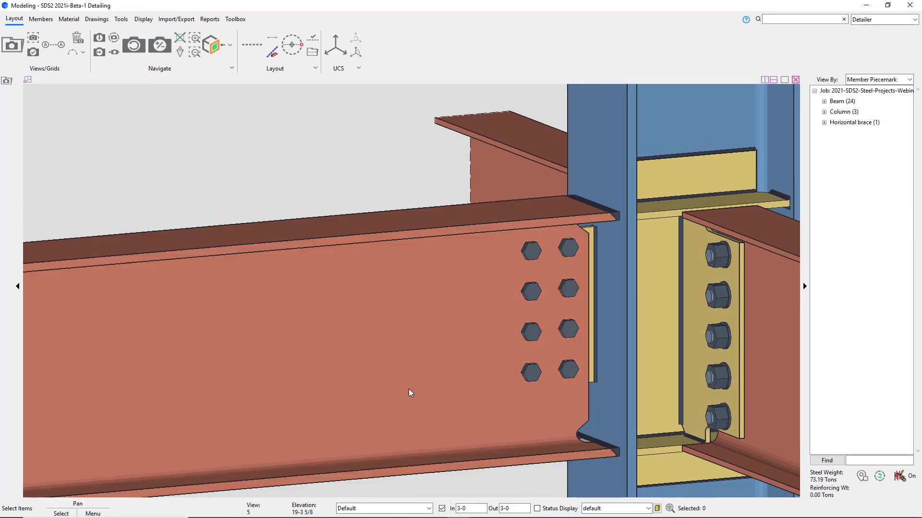
double_click(409, 390)
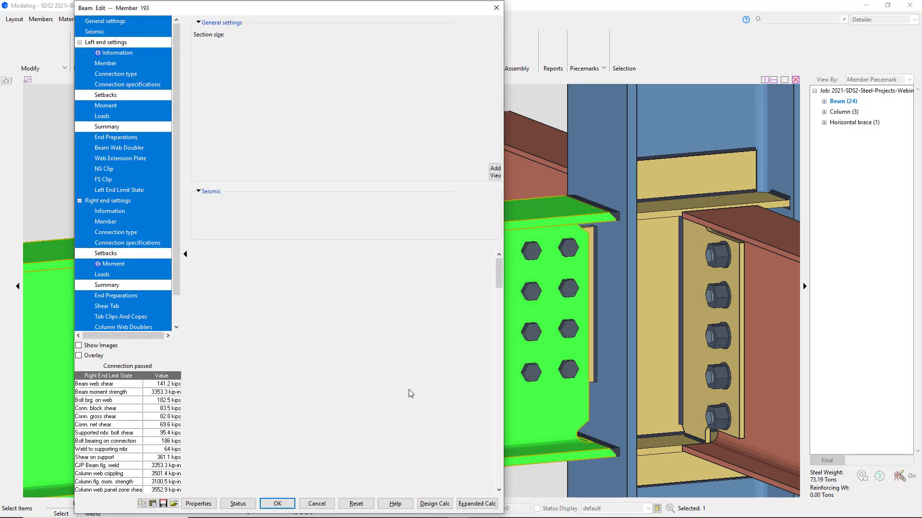
left_click(474, 504)
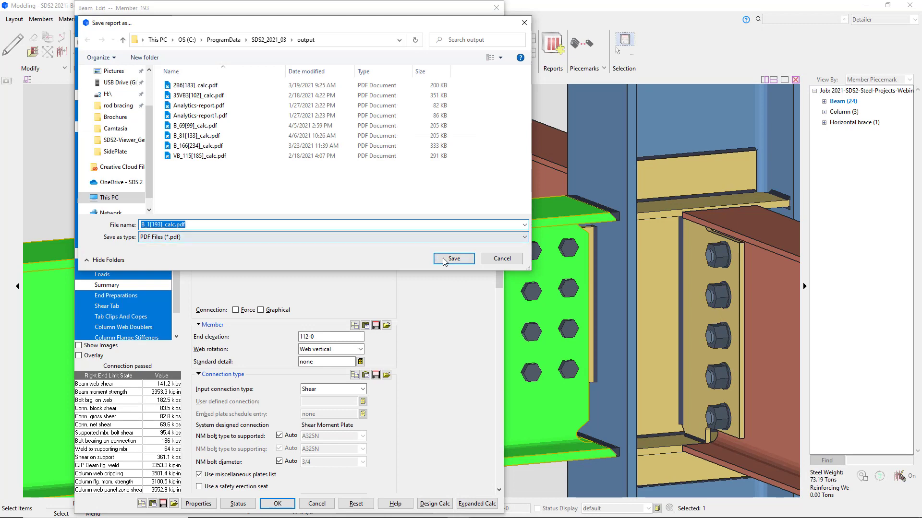
Step: Save the report as B_1[193]_calc.pdf and review its right-end connection strength checks in Revu
left_click(444, 262)
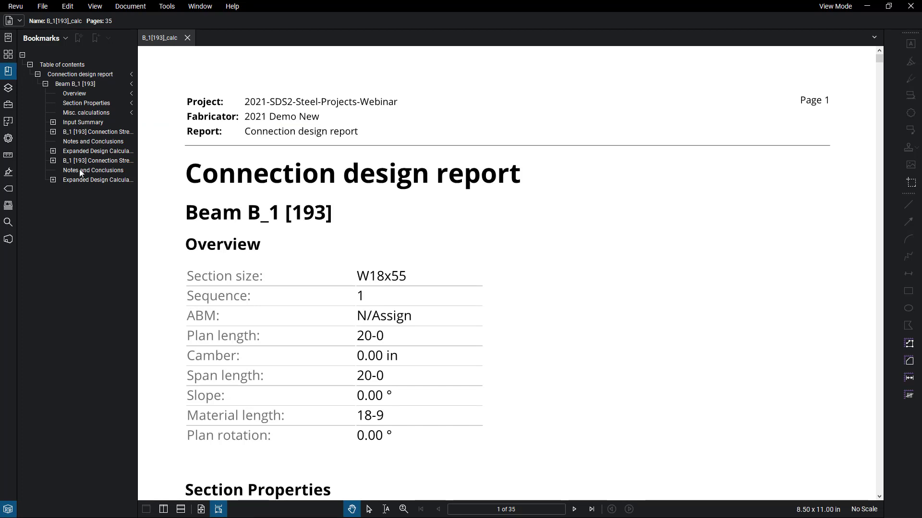
left_click(94, 162)
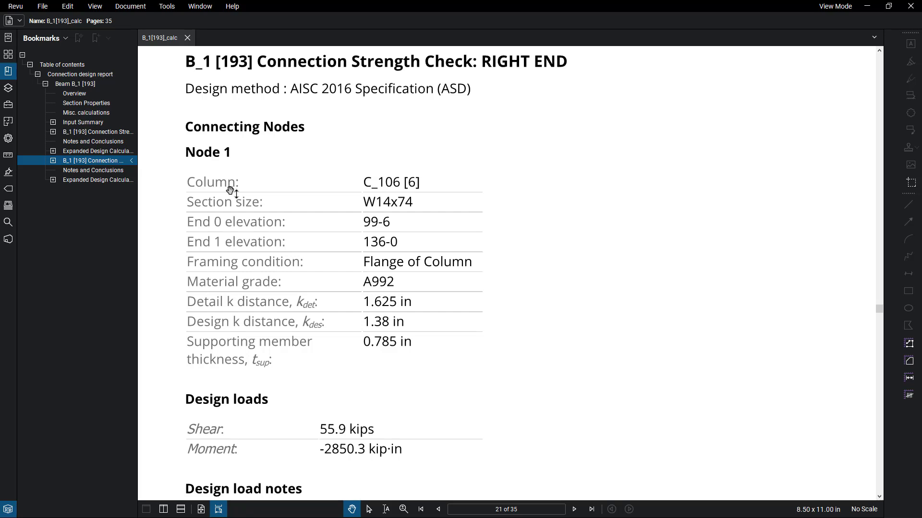
scroll(307, 247, "down", 5)
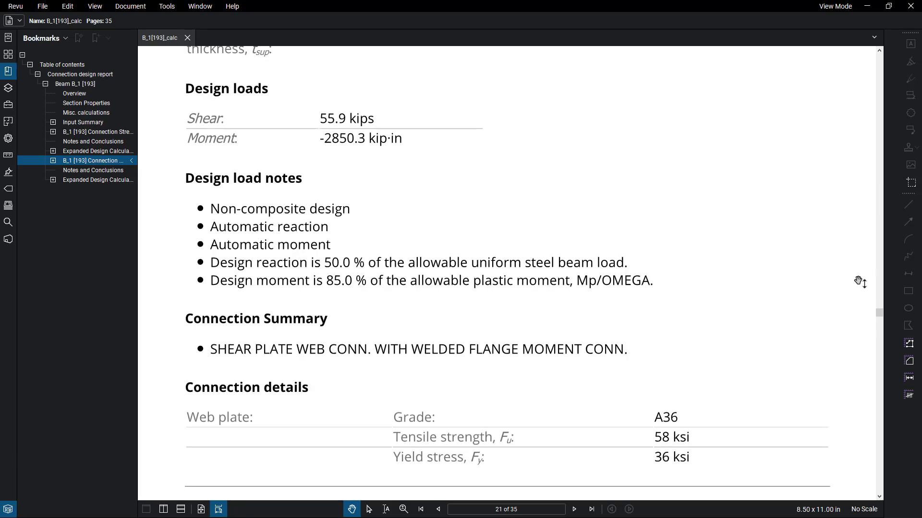
left_click_drag(879, 316, 885, 352)
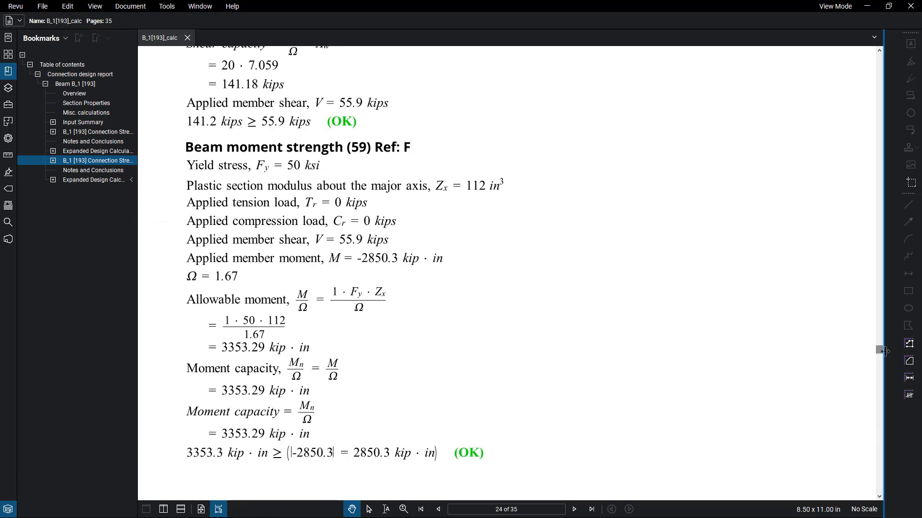
Step: Return to the model, close the beam editor, and select the E–F beam viewed head-on
left_click(866, 7)
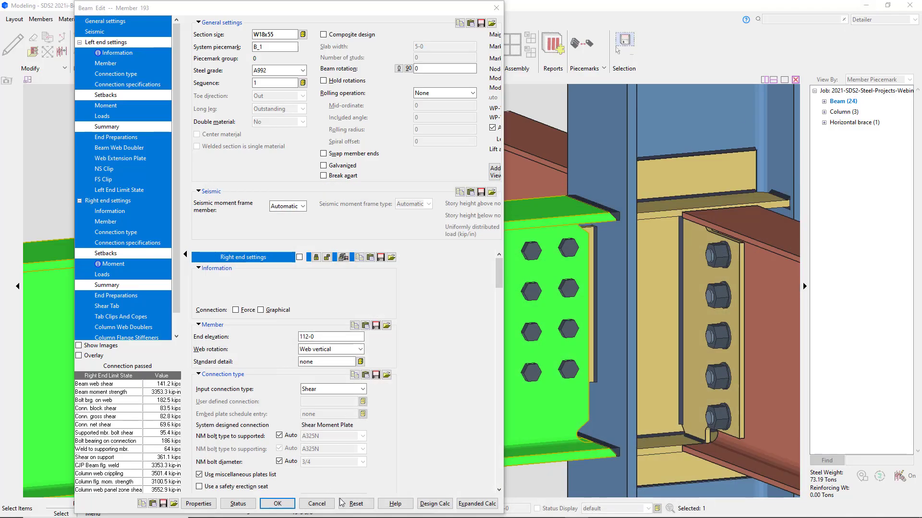
left_click(278, 503)
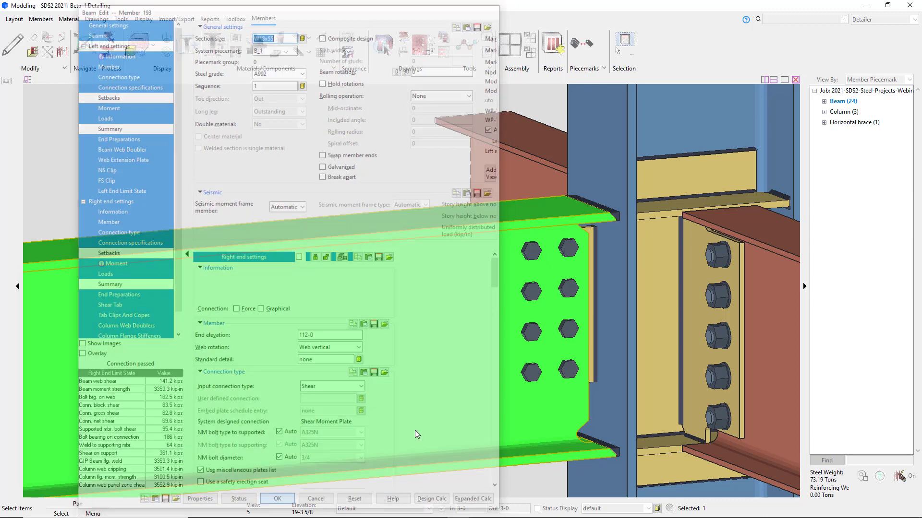
scroll(499, 453, "down", 8)
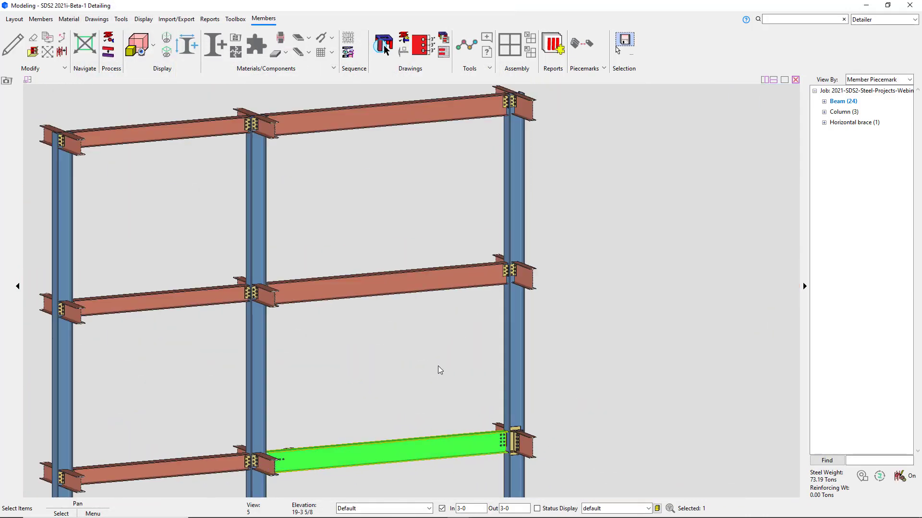
middle_click(400, 368, "ctrl")
left_click(400, 368)
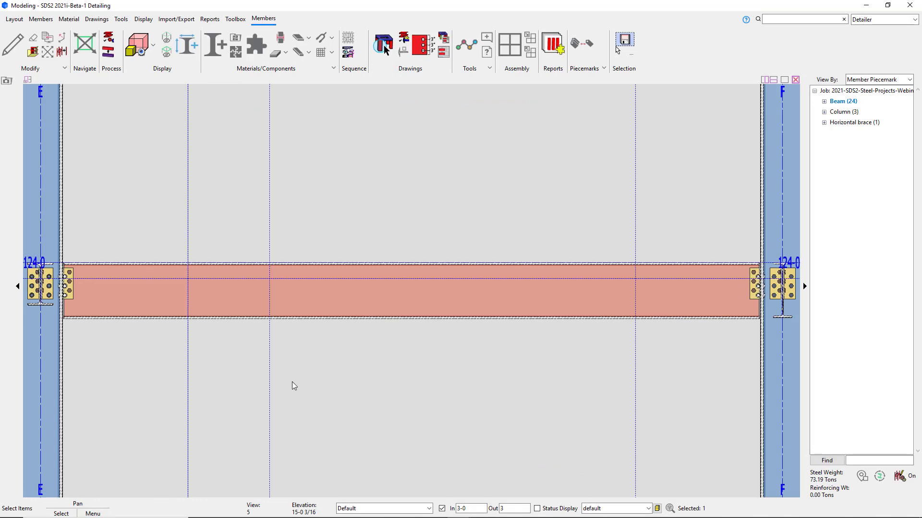
left_click(345, 298)
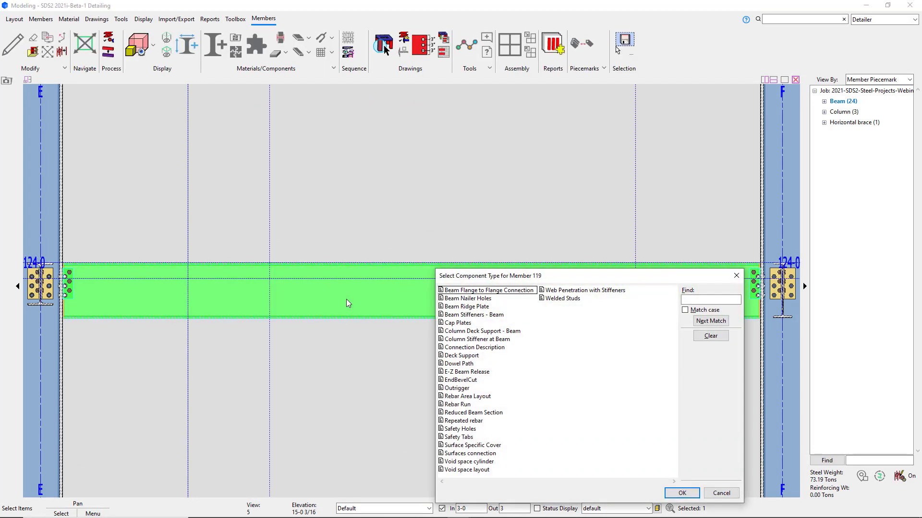
Step: Add a Web Penetration with Stiffeners at a picked location with adjusted opening height, then reselect the beam
left_click(561, 291)
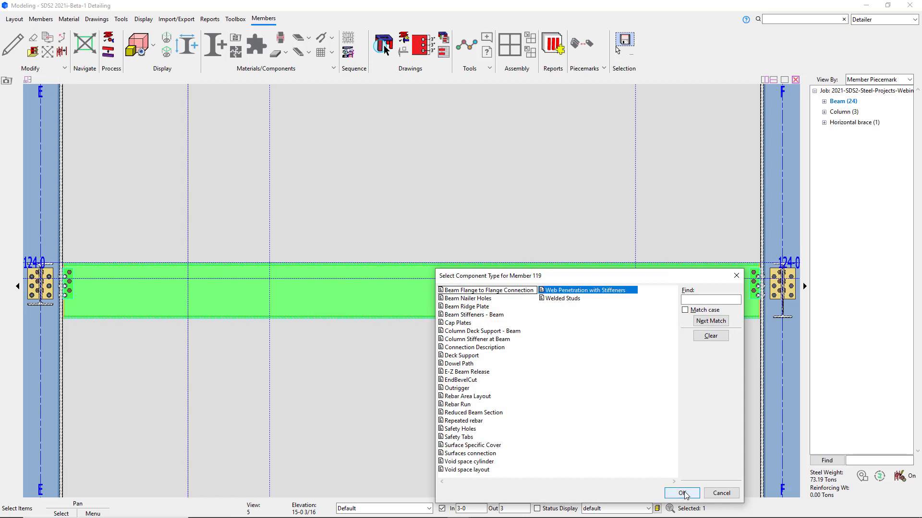
left_click(682, 493)
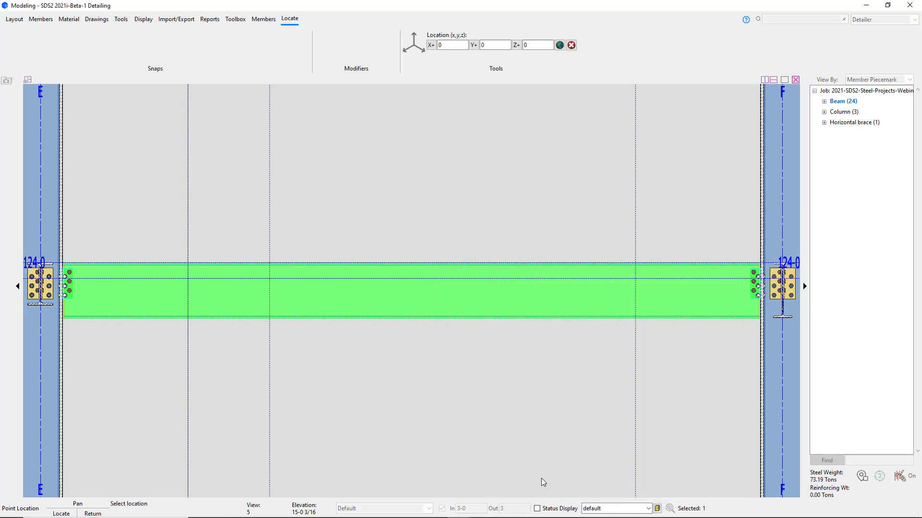
left_click(265, 272)
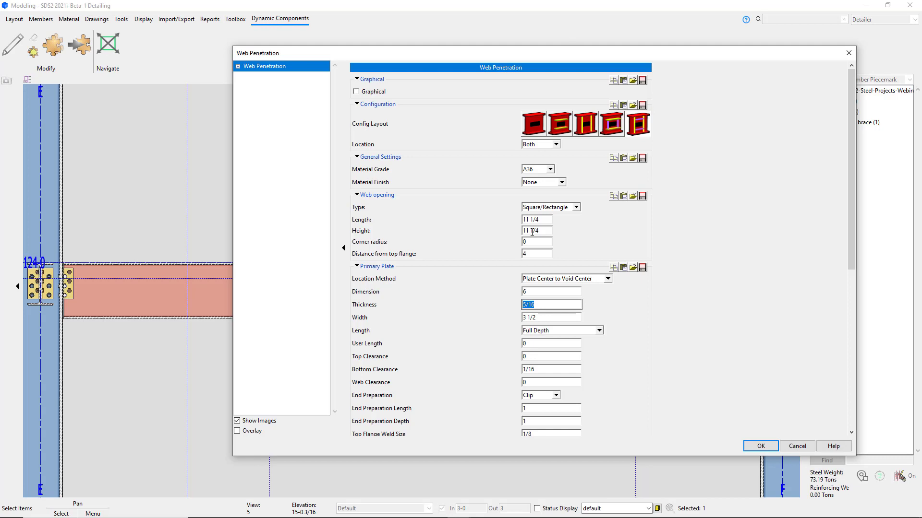
left_click(532, 231)
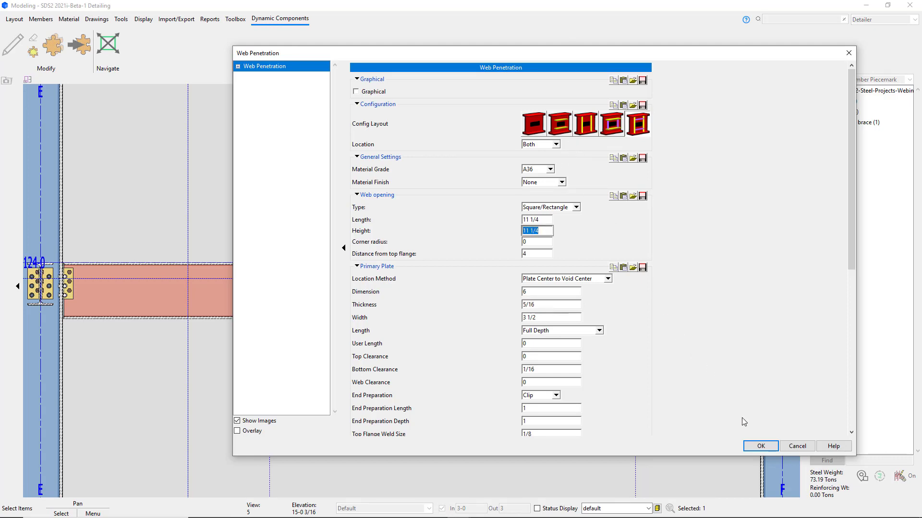
left_click(761, 446)
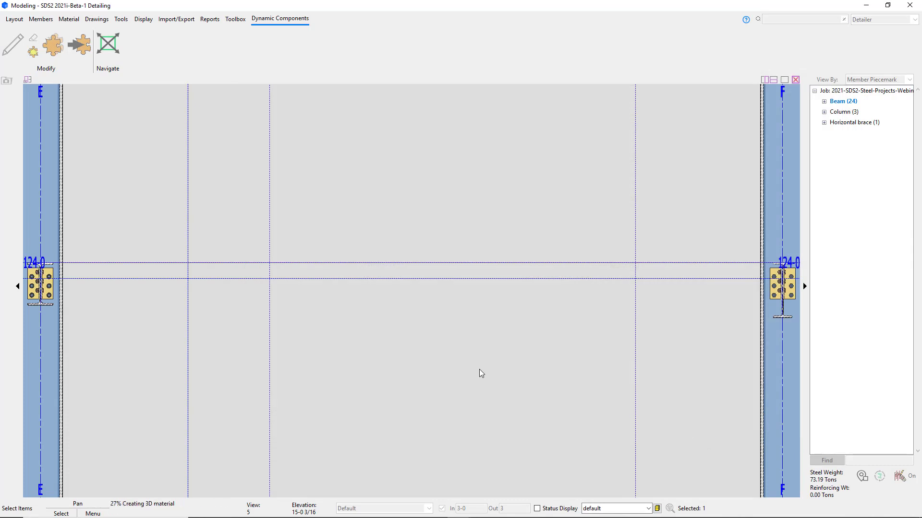
left_click(479, 370)
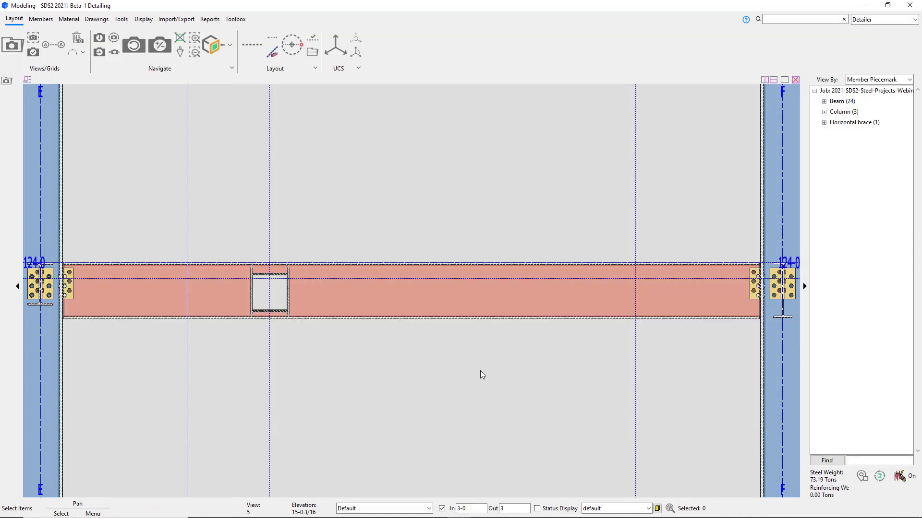
left_click(398, 309)
Step: Add Outrigger plates on the beam's near side using Pick points placement at the grid intersections
key("Return")
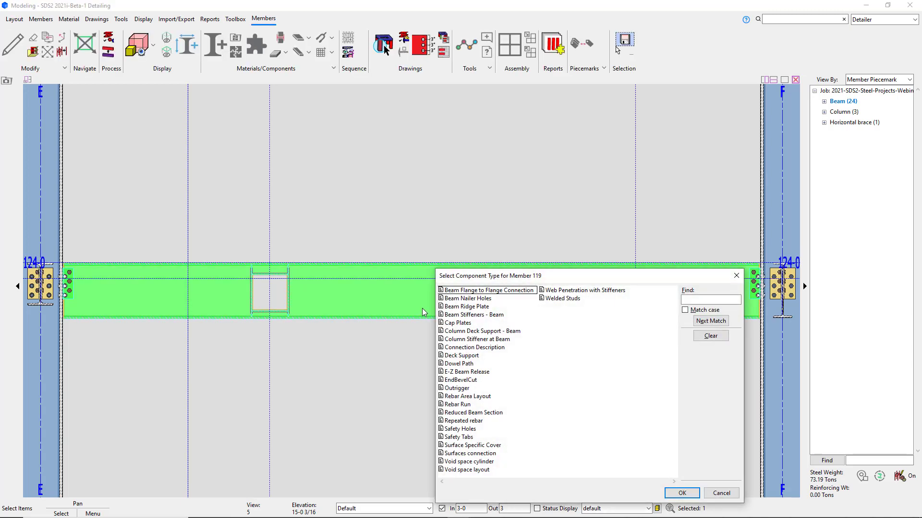
left_click(452, 390)
left_click(679, 494)
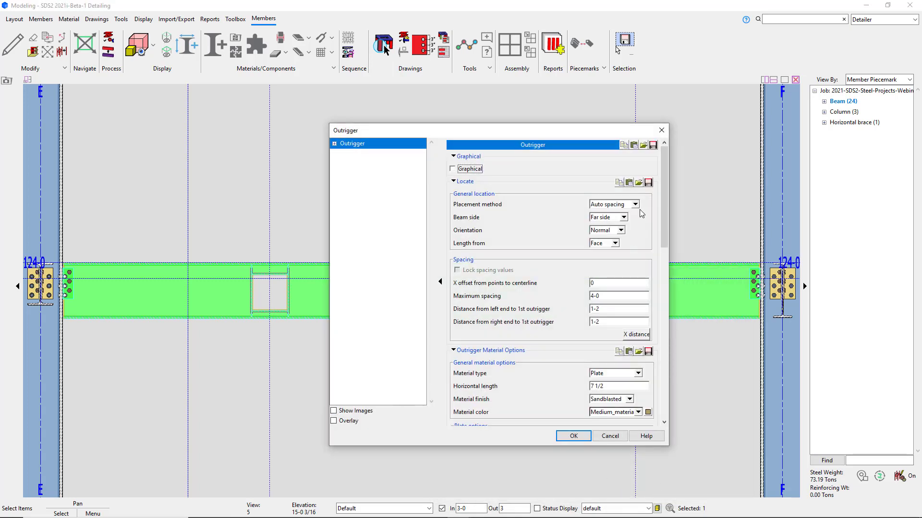
left_click(624, 218)
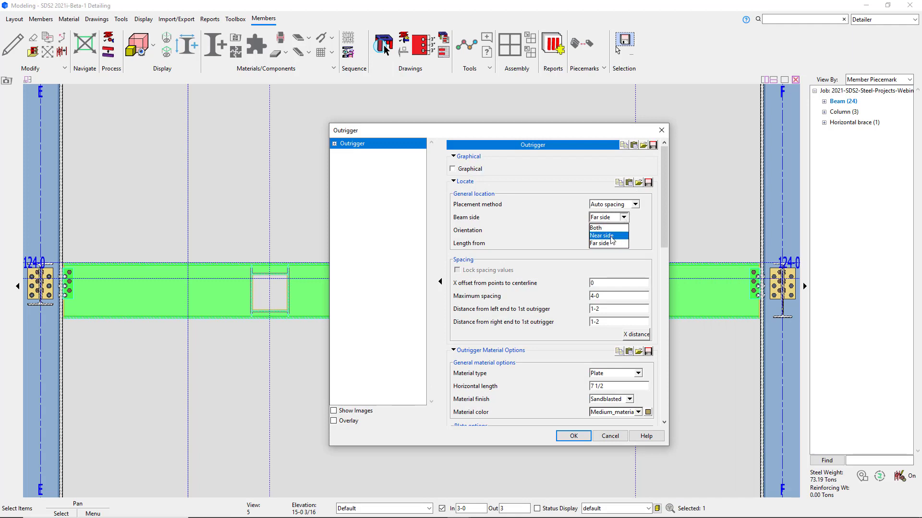
left_click(605, 234)
left_click(625, 208)
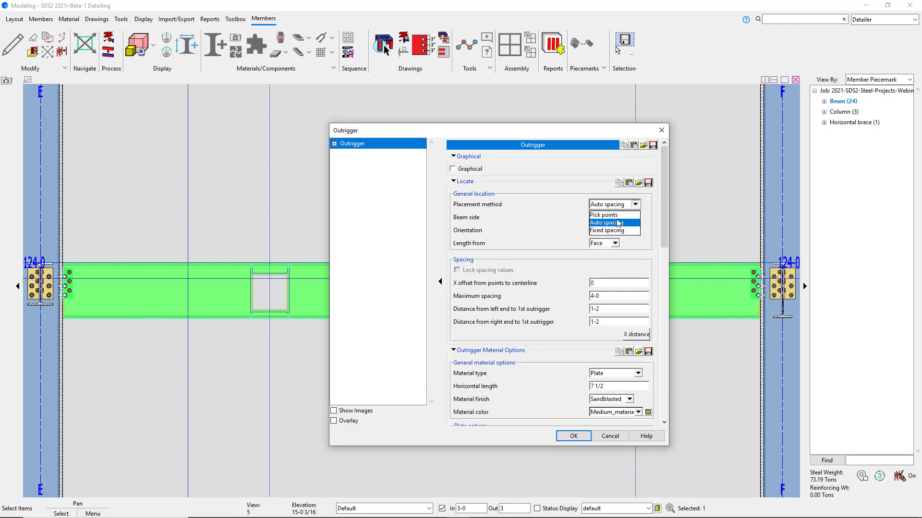
left_click(616, 214)
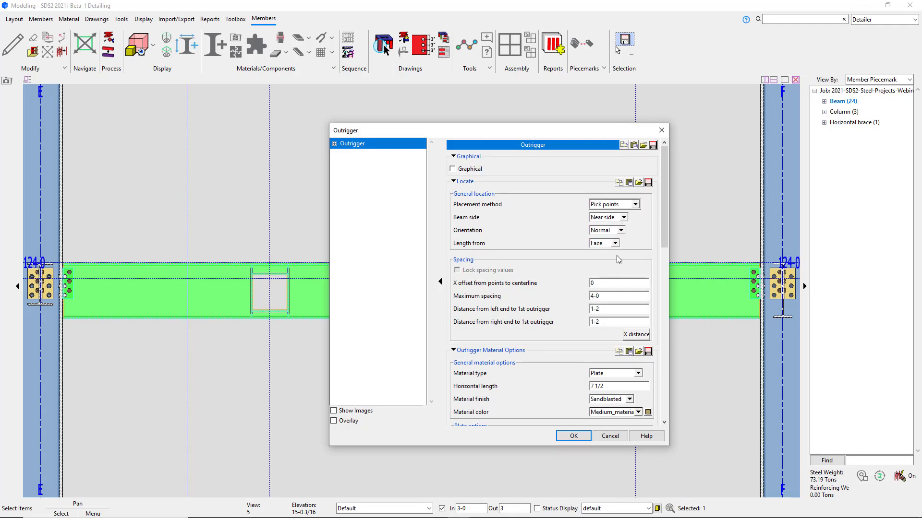
left_click(573, 436)
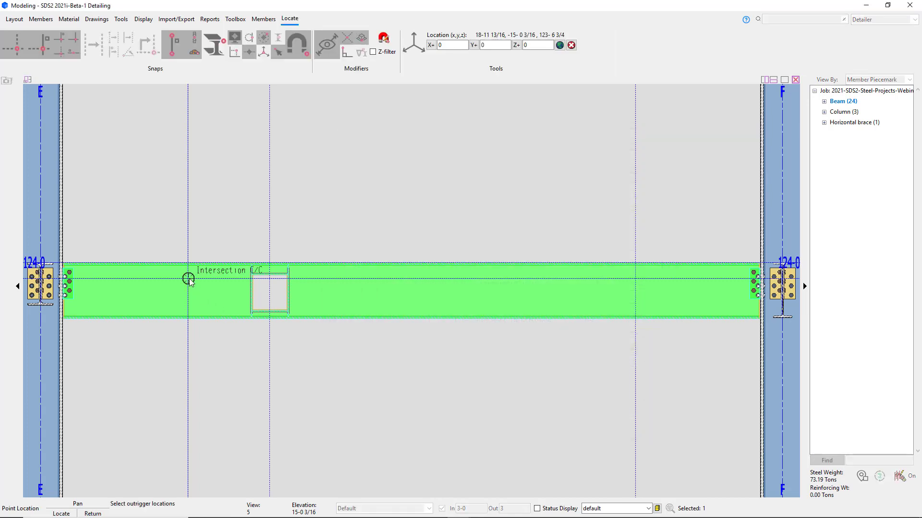
left_click(189, 279)
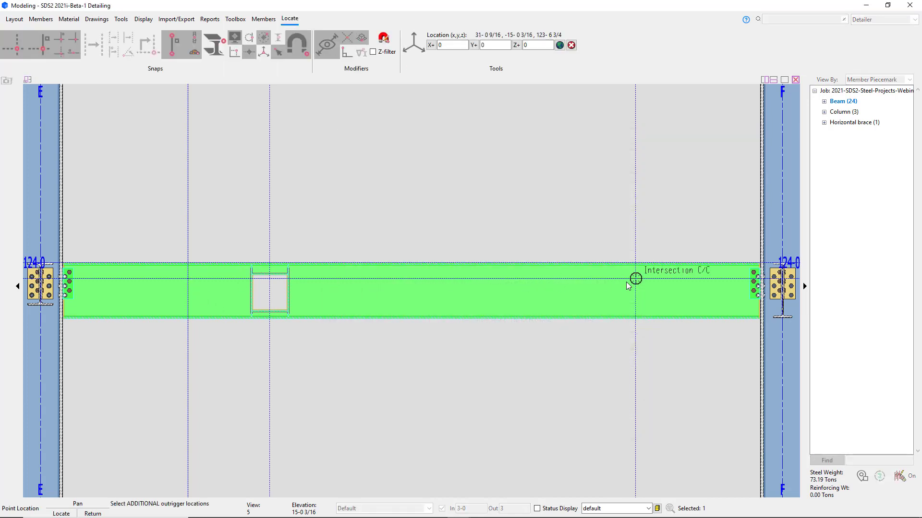
right_click(567, 409)
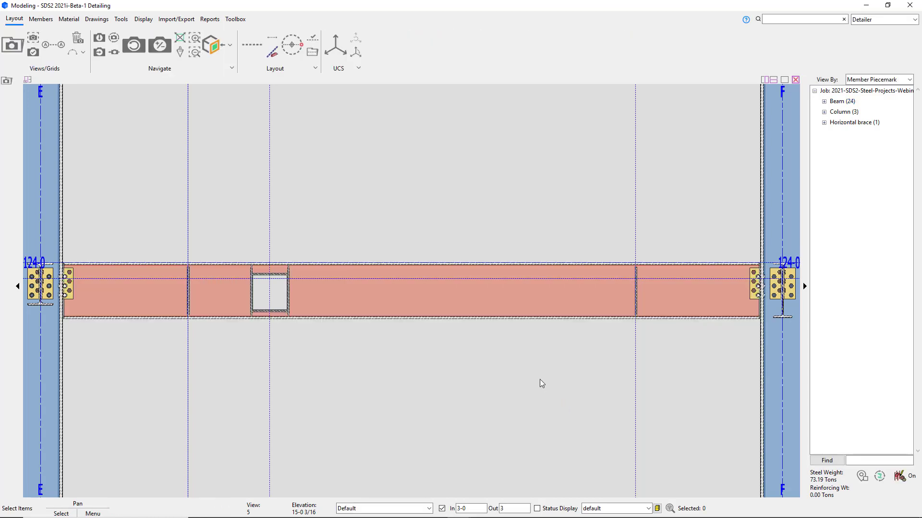
Step: Set the view's out depth to 3-0 and rotate to see the beam in 3D
left_click(516, 508)
type("3-0")
key("Return")
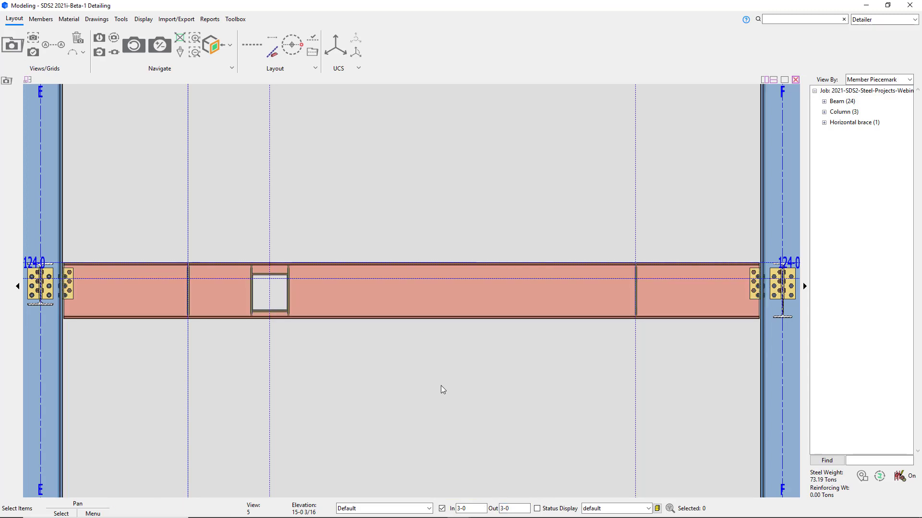
left_click_drag(278, 312, 218, 327)
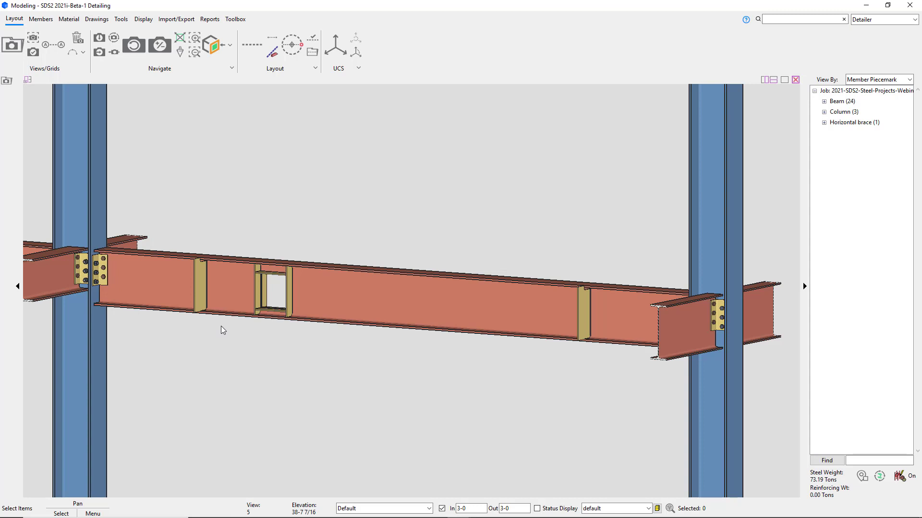
Step: Load the whole-model ISO view, then switch to the 112-0 plan view
left_click(6, 82)
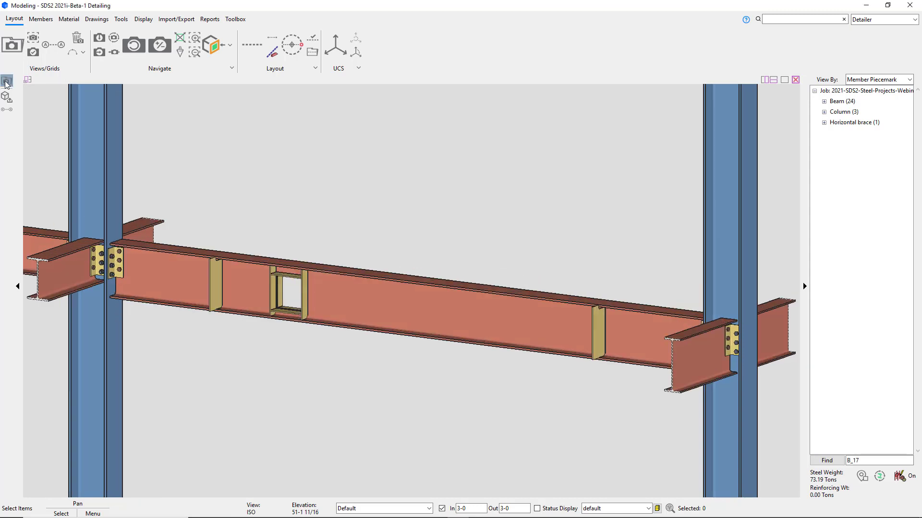
left_click(6, 83)
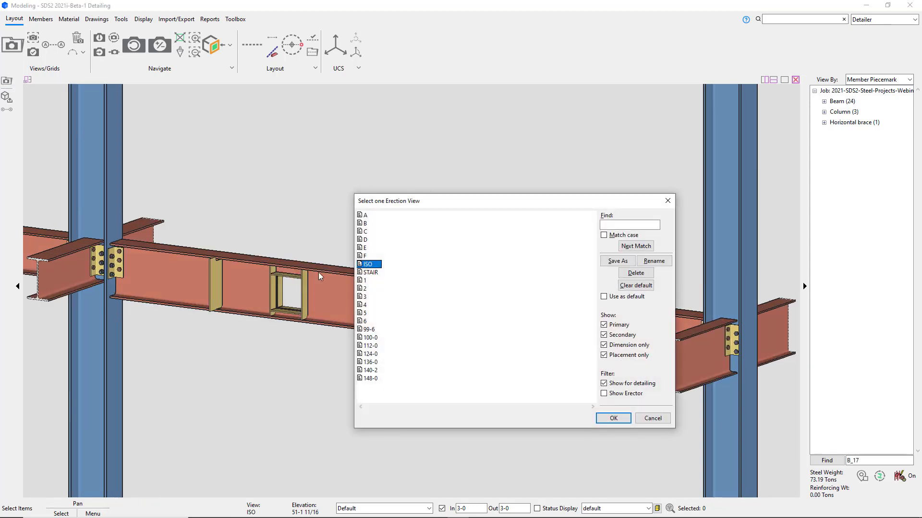
double_click(376, 265)
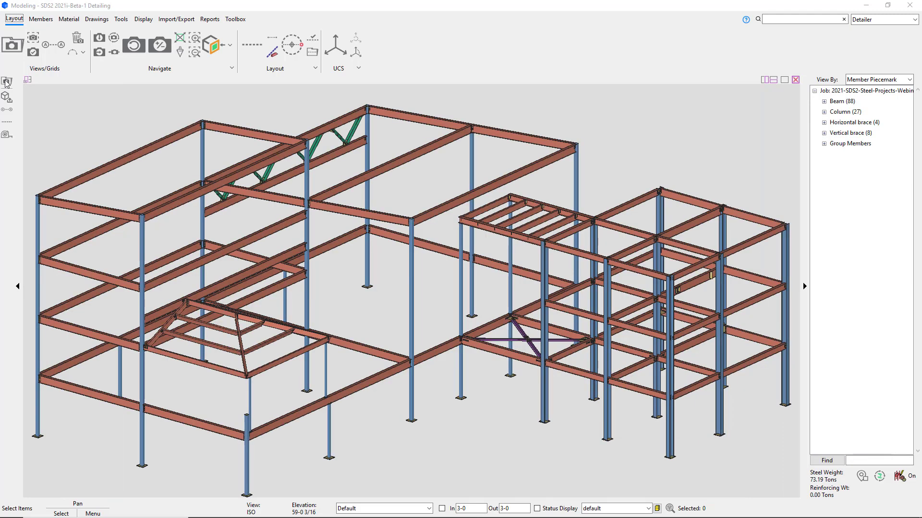
left_click(6, 82)
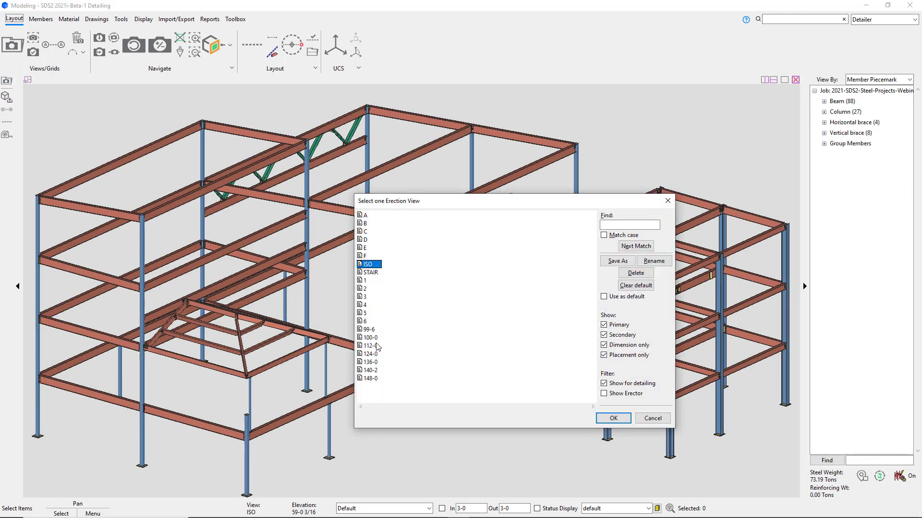
double_click(374, 346)
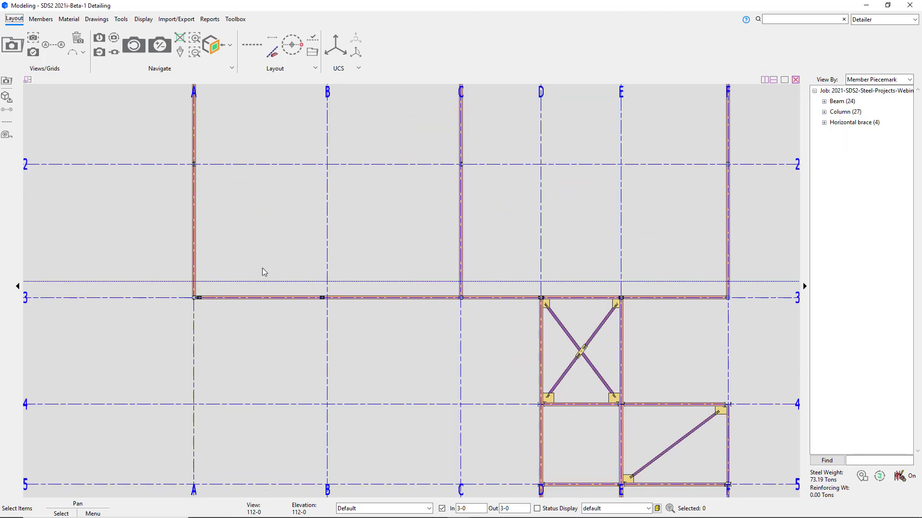
scroll(263, 271, "up", 2)
Step: Add a 50-0 joist spanning from grid A to grid C just above line 3
key("a")
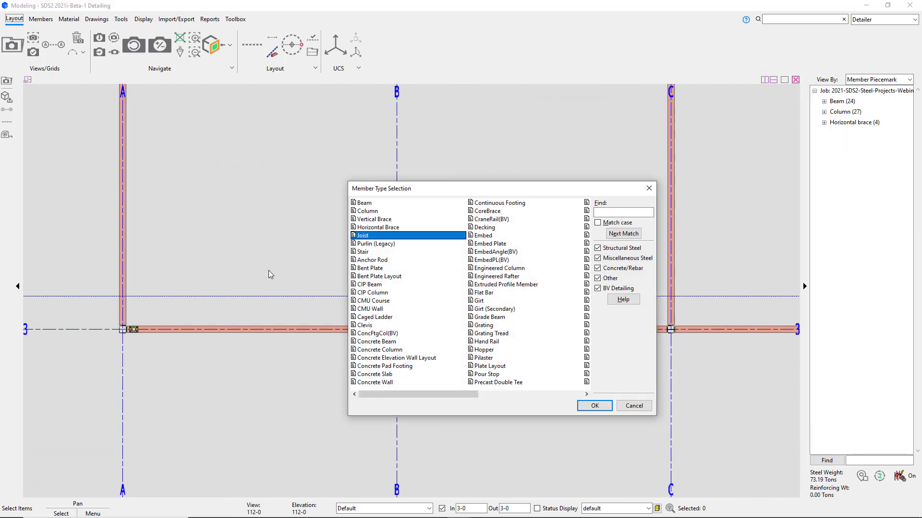
left_click(594, 405)
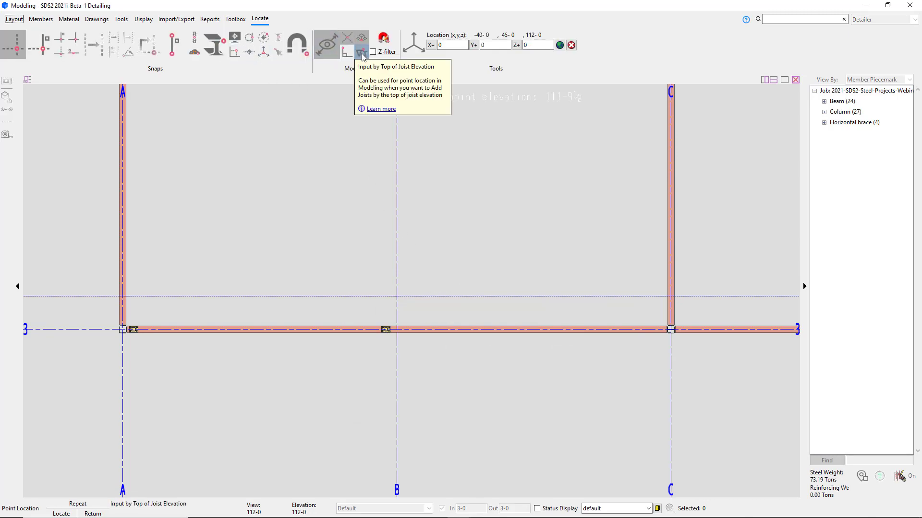
left_click(123, 296)
left_click(632, 301)
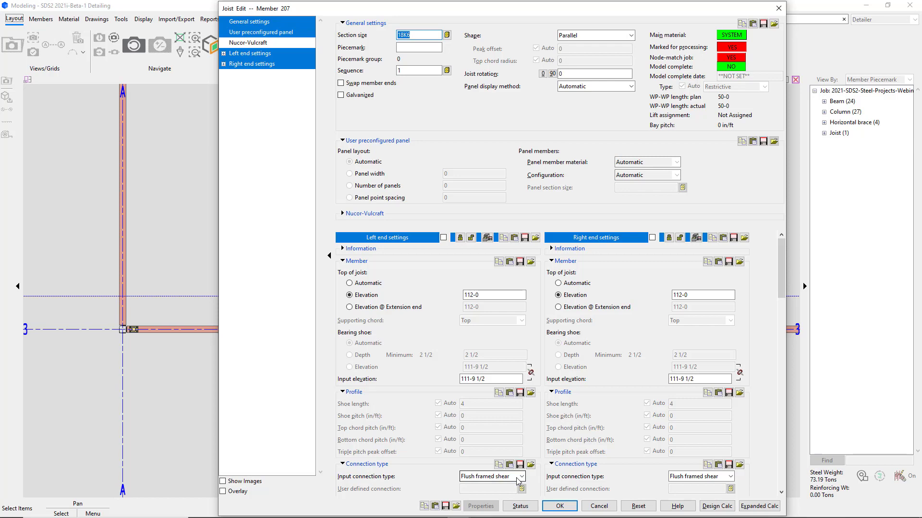
Step: Accept the joist, then copy it linearly 11 times at 4-0 spacing
left_click(559, 506)
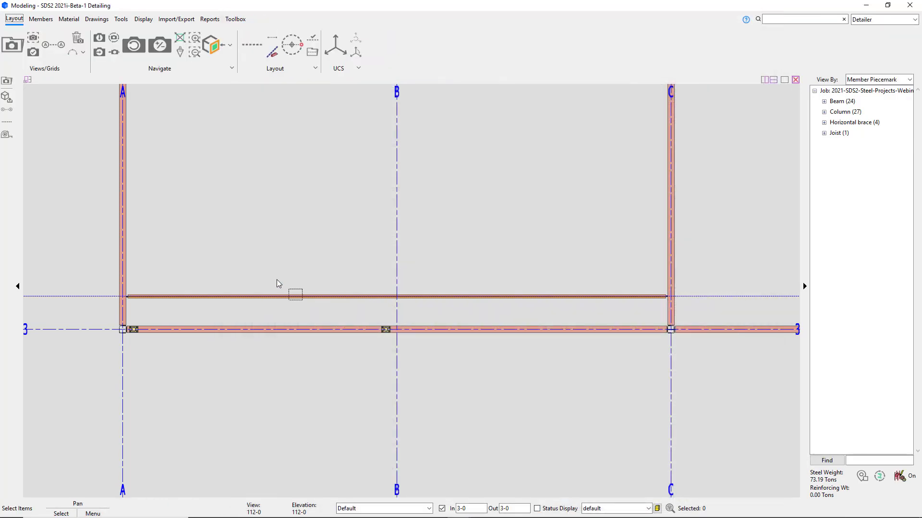
left_click(273, 279)
right_click(272, 270)
left_click(336, 459)
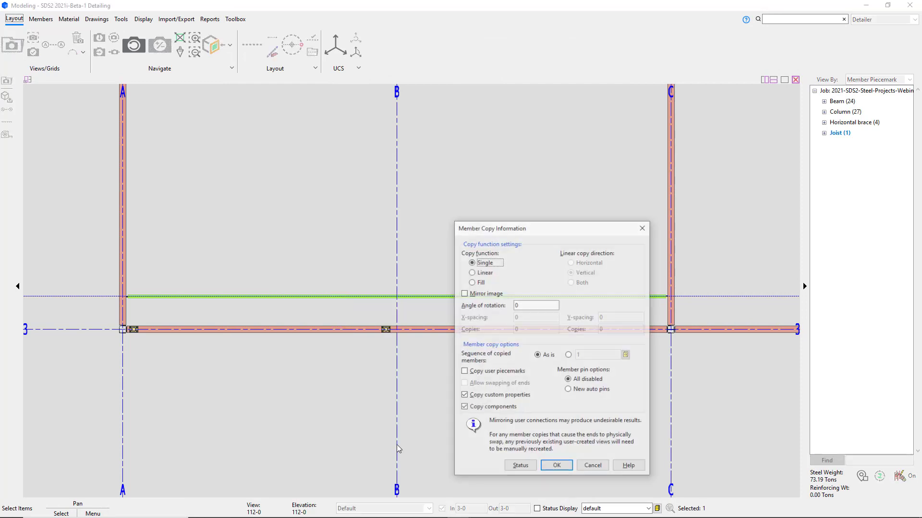
left_click(484, 272)
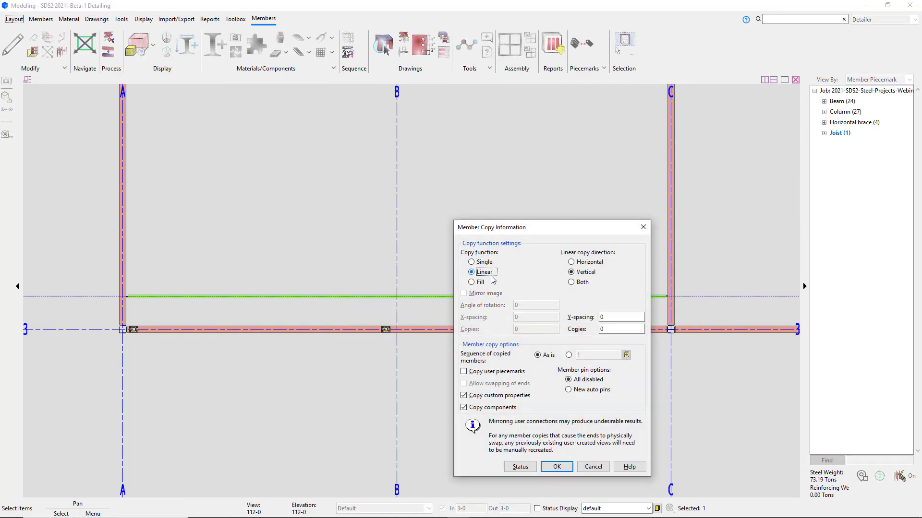
double_click(620, 318)
type("4-0")
key("Tab")
type("11")
left_click(564, 470)
scroll(410, 383, "down", 3)
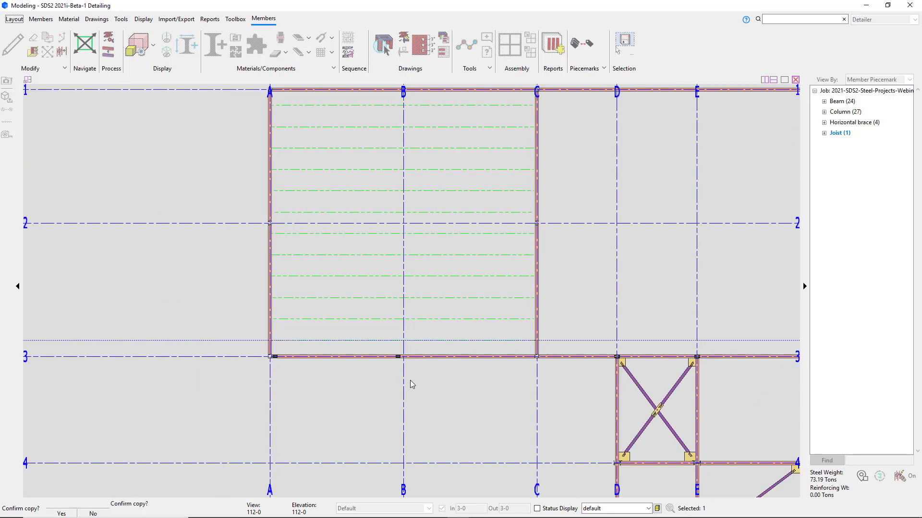
Step: Confirm the 11 joist copies and orbit the model into a 3D view of the joists
left_click(408, 405)
scroll(293, 281, "up", 5)
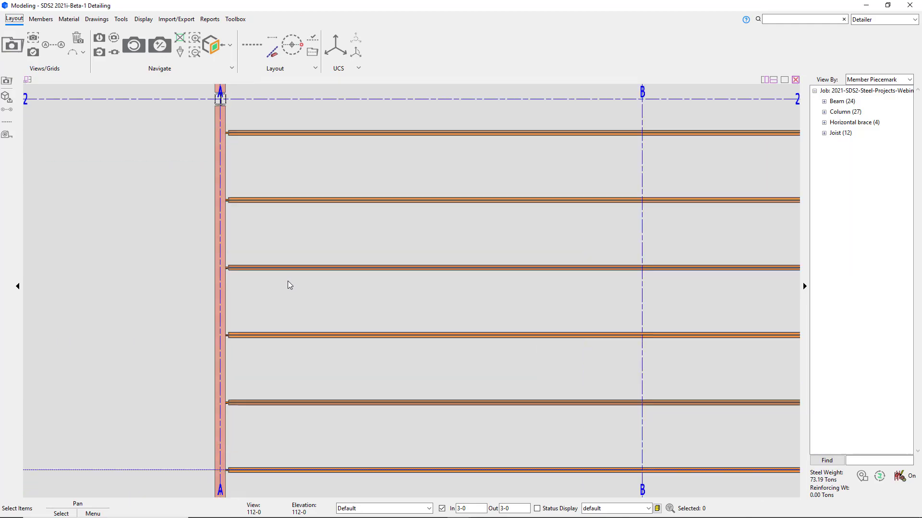
left_click_drag(287, 281, 402, 353)
scroll(466, 349, "up", 5)
Step: Select the brown beams supporting both joist ends, then bring up the erection view list
left_click(465, 349)
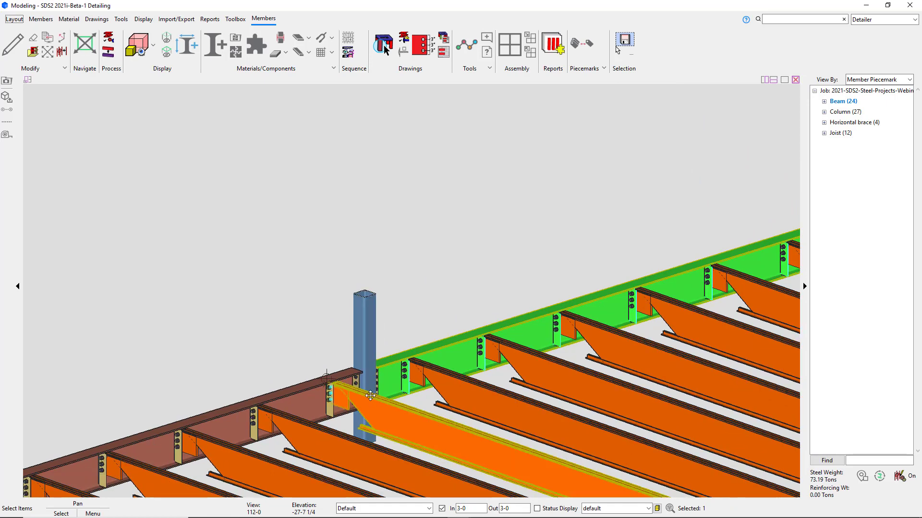
left_click_drag(337, 338, 480, 294)
left_click(488, 294)
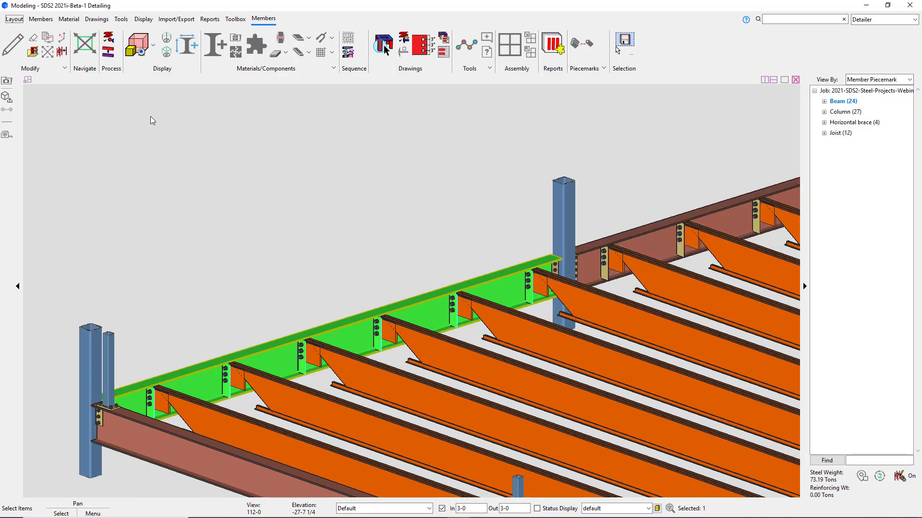
left_click(7, 83)
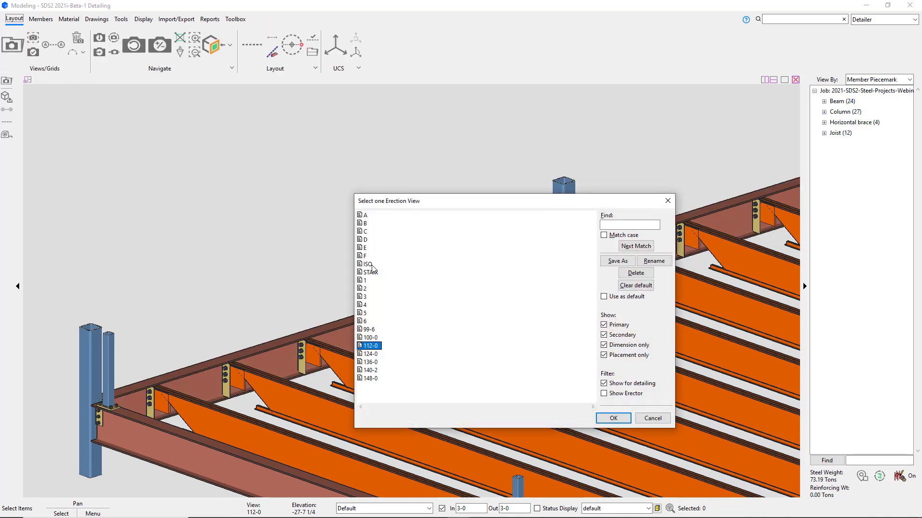
Step: Switch to the ISO view and window-select all 139 members for model export
double_click(368, 264)
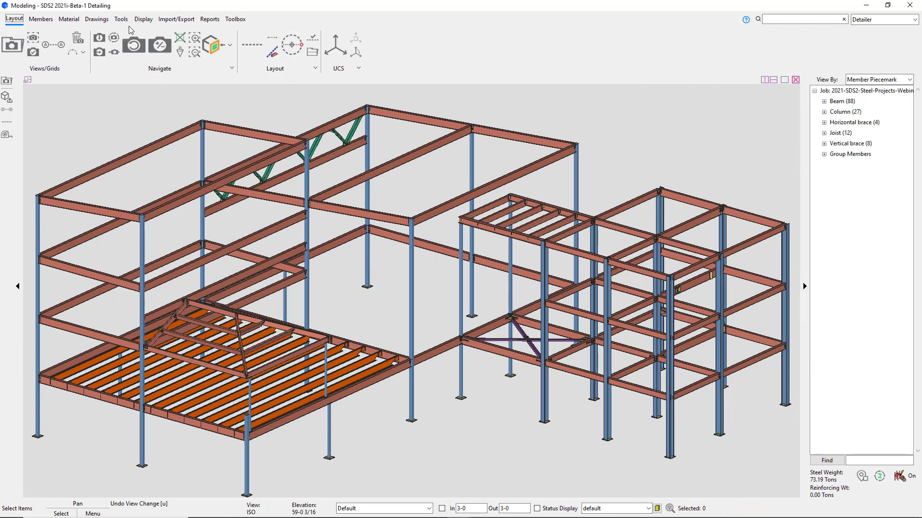
left_click(182, 20)
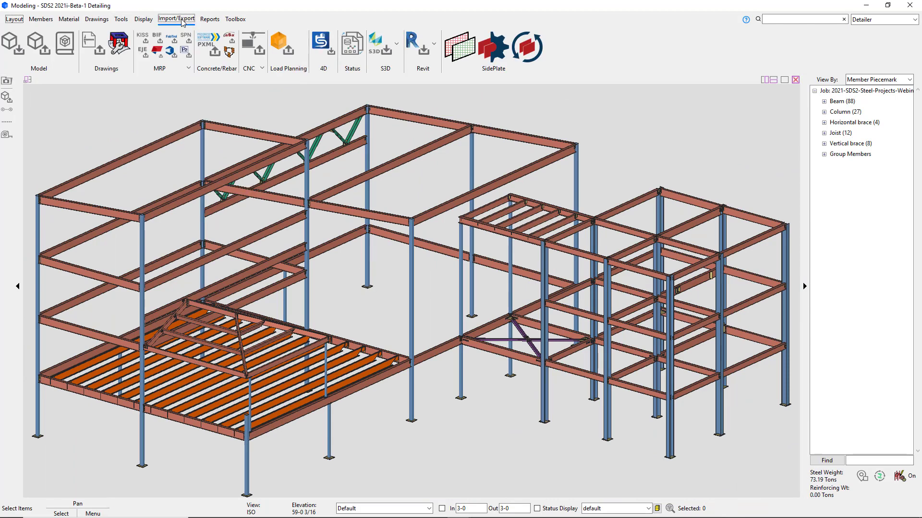
left_click(38, 43)
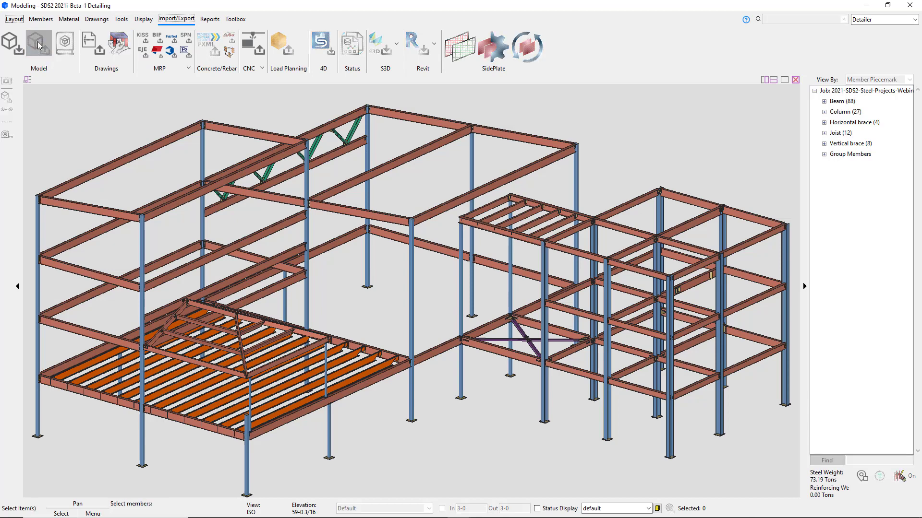
mouse_move(794, 470)
left_mouse_down()
mouse_move(537, 354)
mouse_move(168, 247)
mouse_move(54, 166)
mouse_move(28, 126)
left_mouse_up()
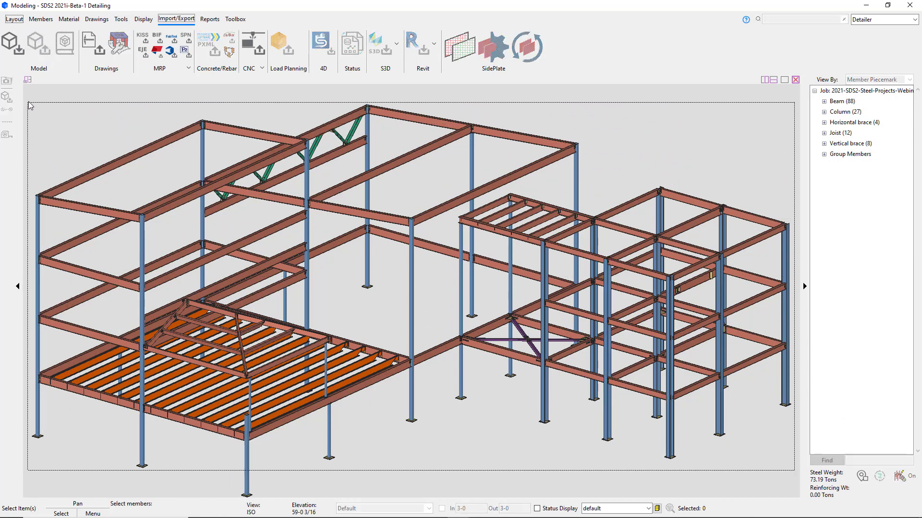
left_click_drag(29, 103, 30, 103)
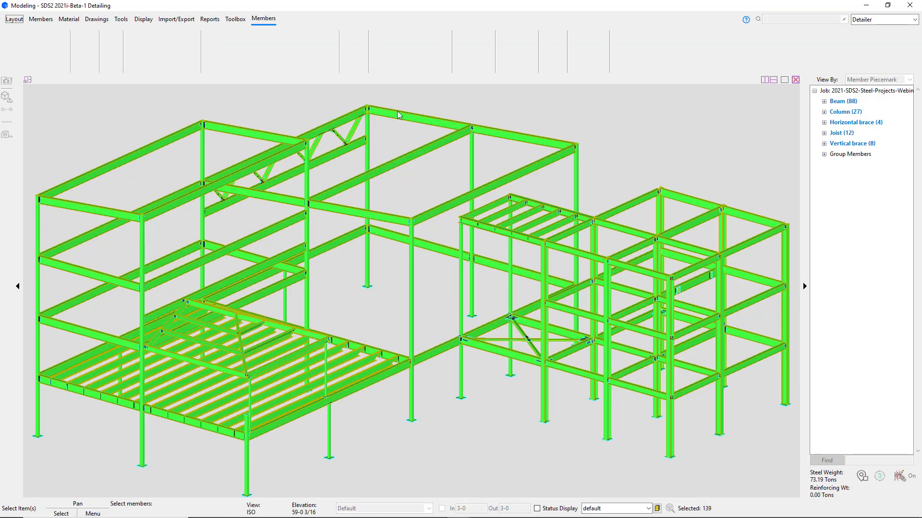
Step: Export the selected members in EM11 (IFC2x3) format and dismiss the completion alert
right_click(491, 93)
left_click(514, 102)
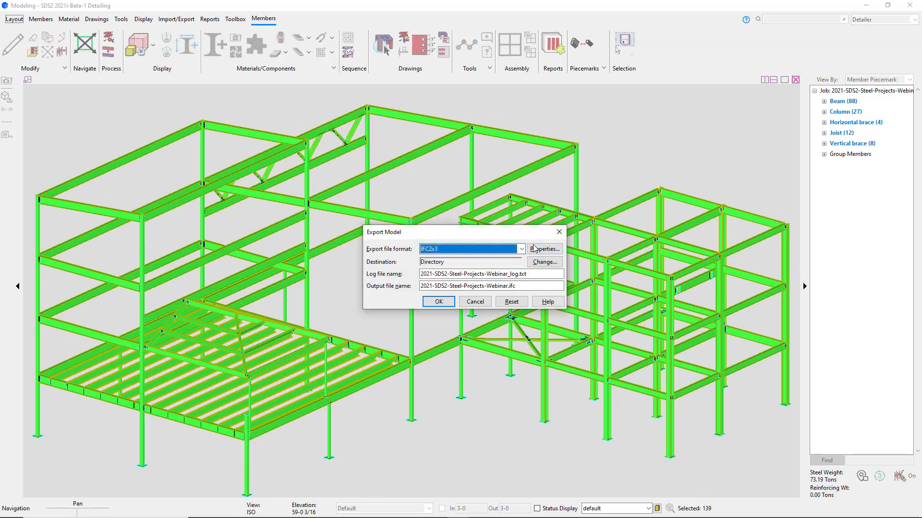
left_click(521, 249)
left_click(509, 268)
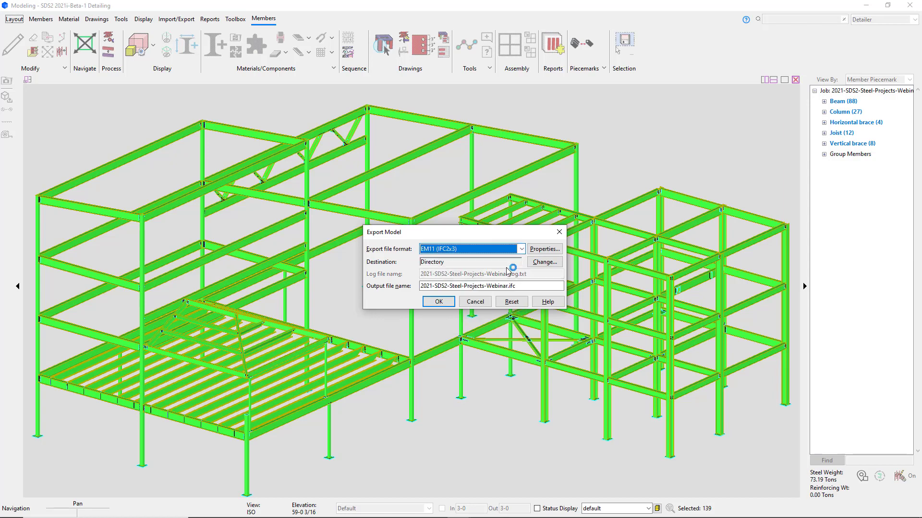
left_click(438, 302)
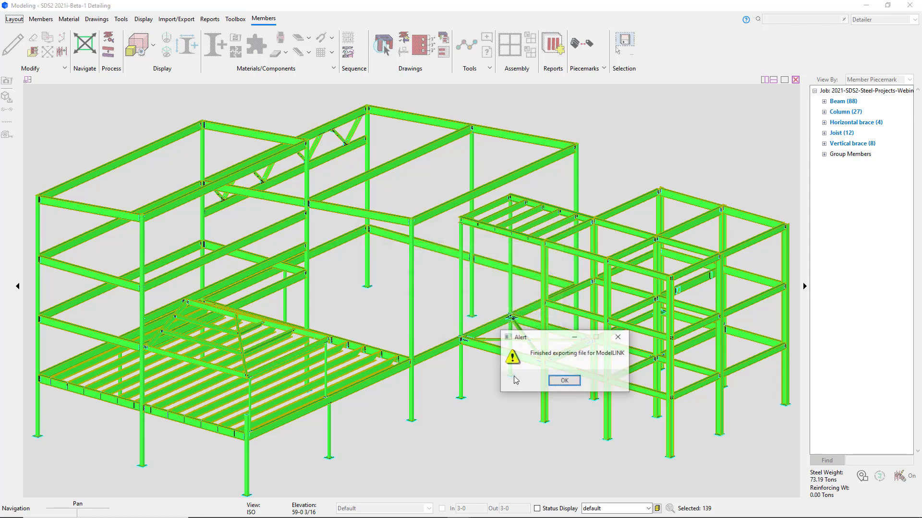
left_click(564, 381)
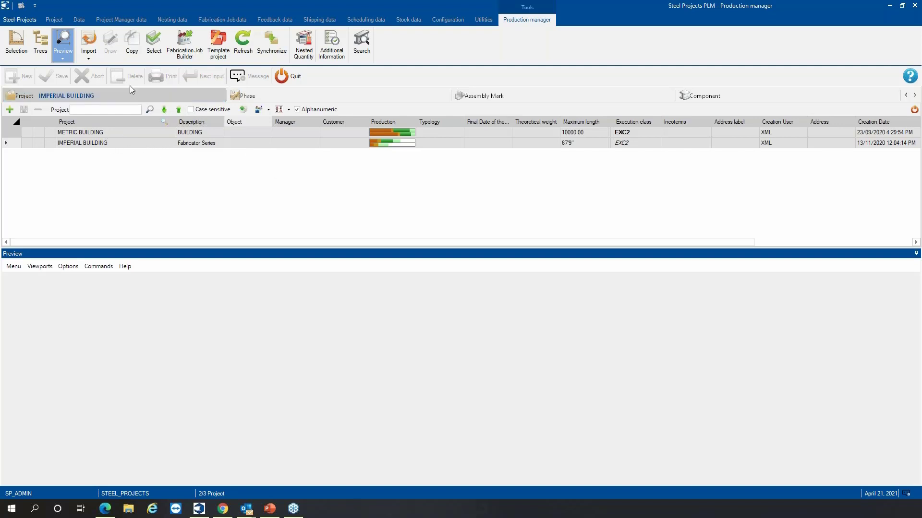
Step: Show the Import format list (DSTV, DXF, IFC, STEP, XML) in the Production manager
left_click(95, 60)
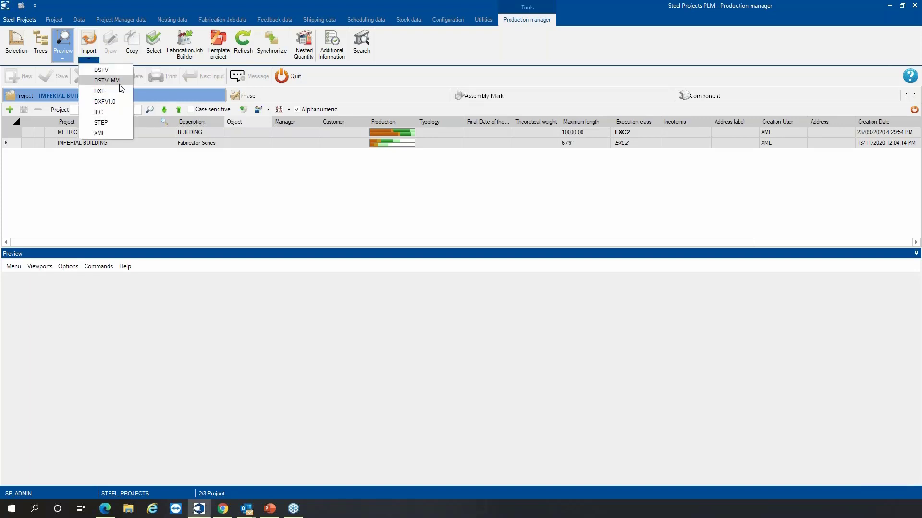
Step: Import 2021-SDS2-Steel-Projects-Webinar-1.ifc from the April 2021 recent folder as an IFC model
left_click(107, 112)
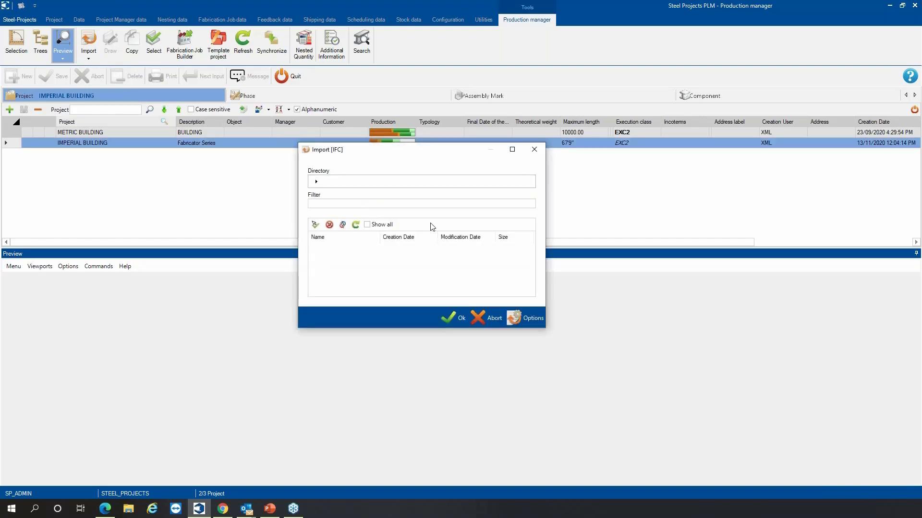
left_click(530, 181)
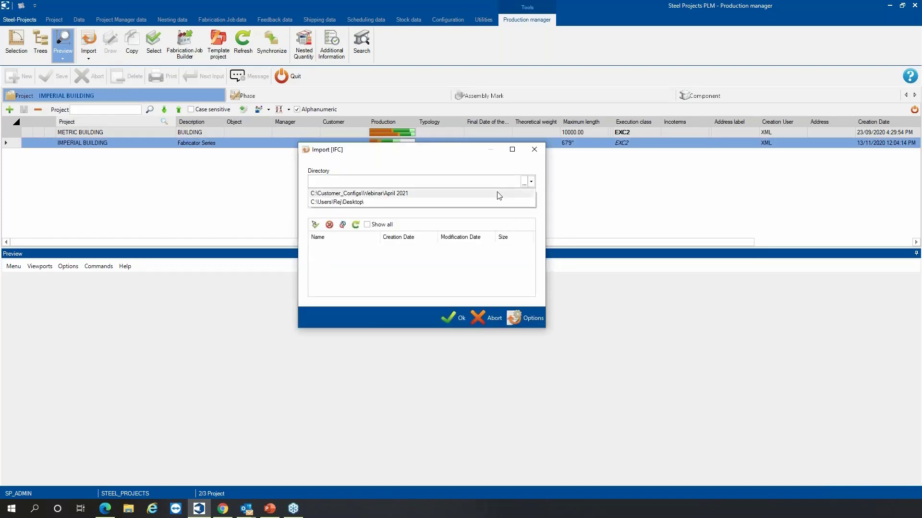
left_click(472, 193)
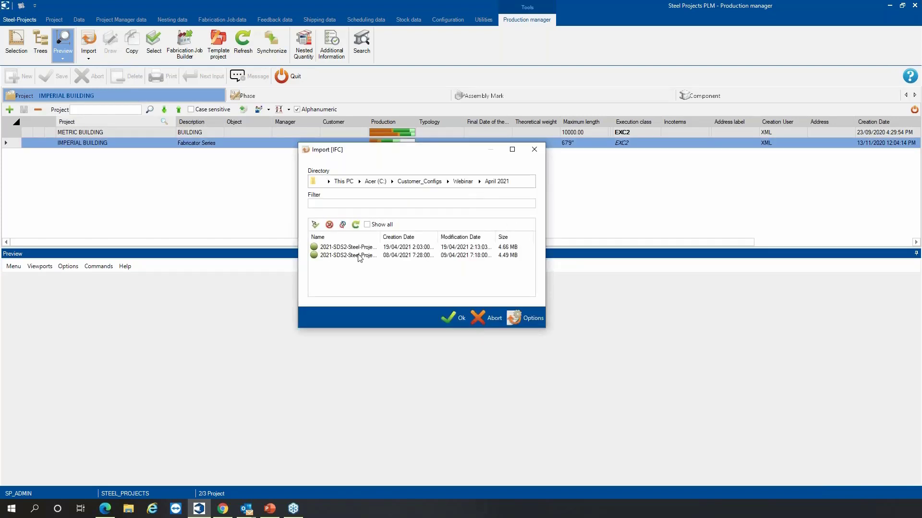
left_click(314, 257)
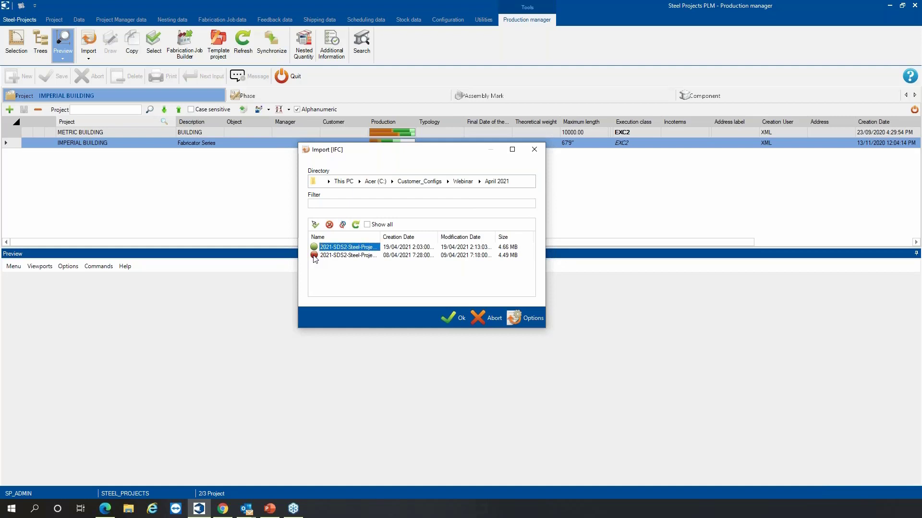
left_click_drag(380, 237, 445, 238)
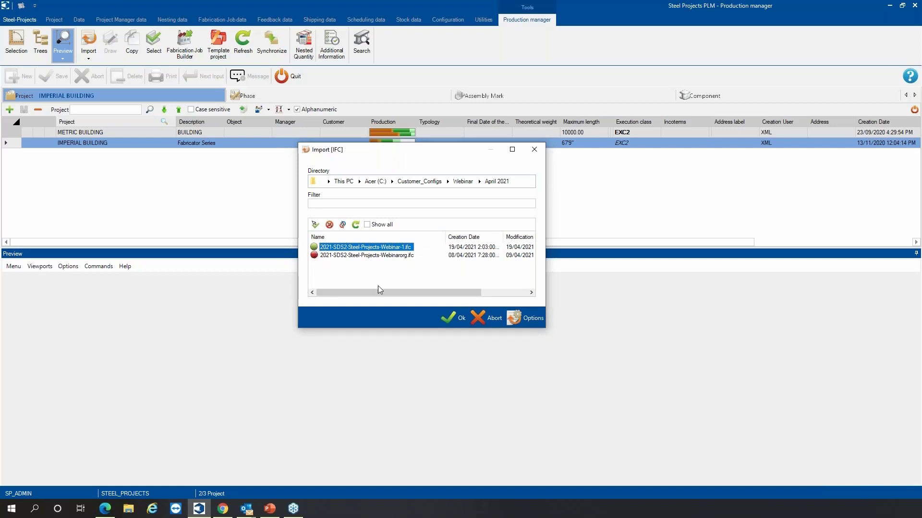
left_click(446, 319)
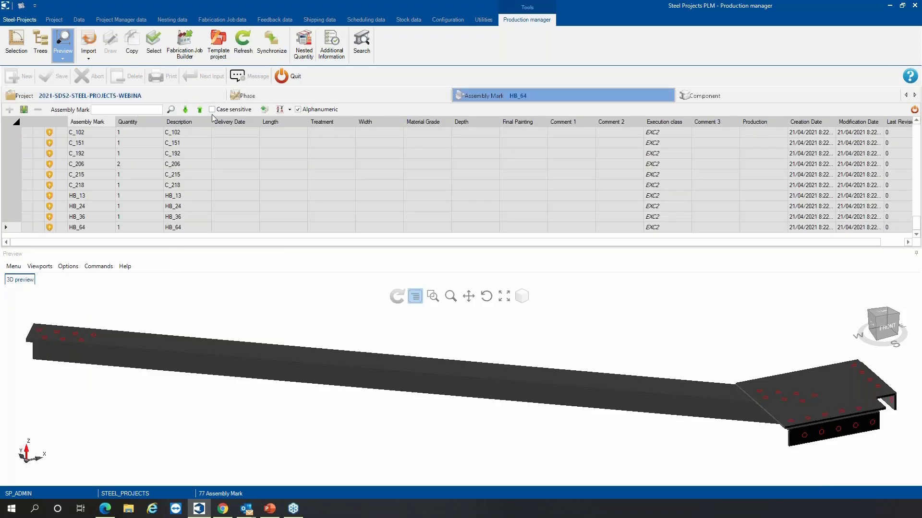
Step: Return to the projects grid, now listing the 2021-SDS2 webinar project with METRIC and IMPERIAL BUILDING
left_click(195, 97)
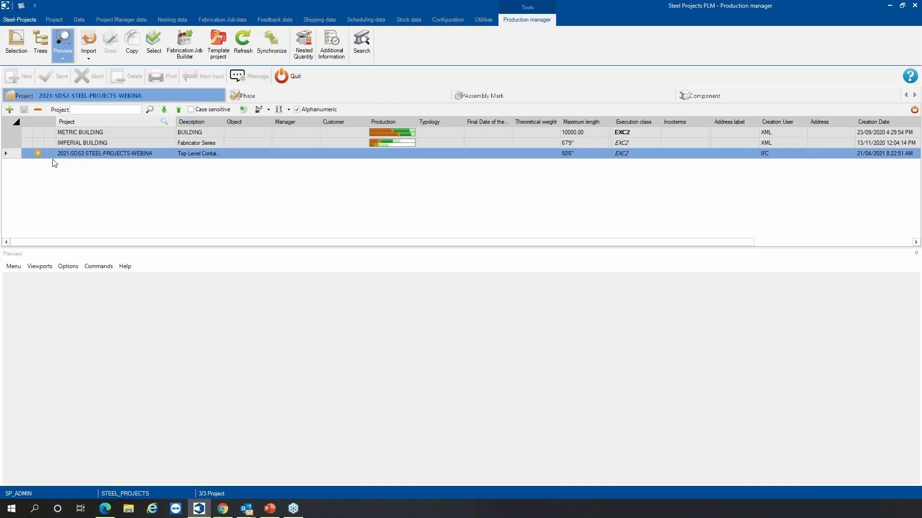
mouse_move(39, 155)
Step: Browse the project's Check part and Tools menus without running anything, then show its phase 1
right_click(155, 153)
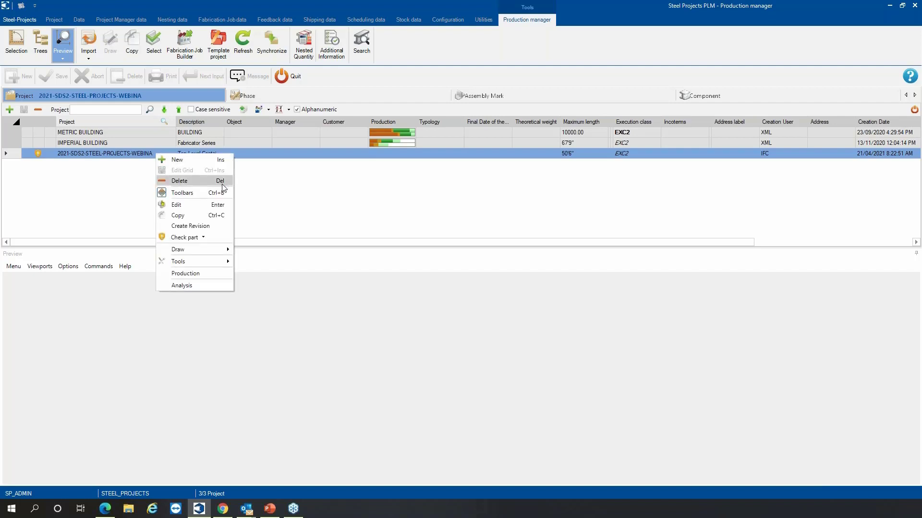
left_click(203, 237)
left_click(219, 266)
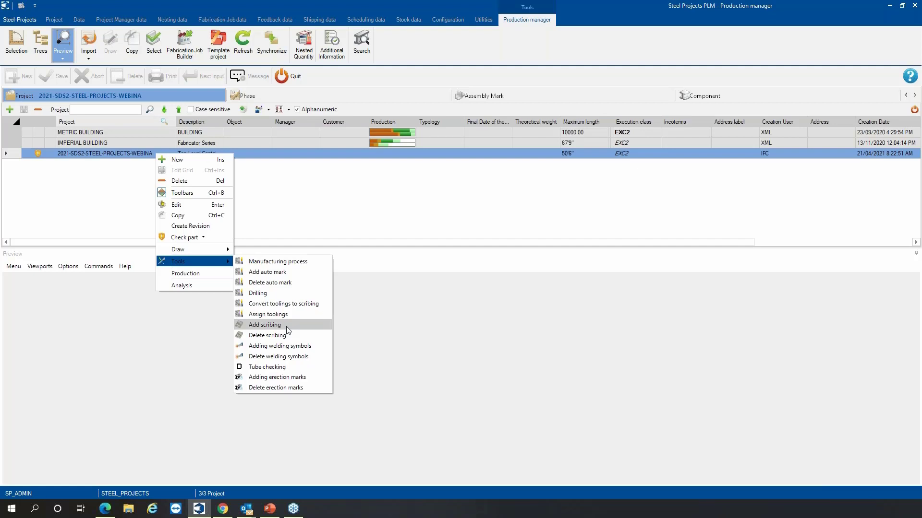
left_click(349, 214)
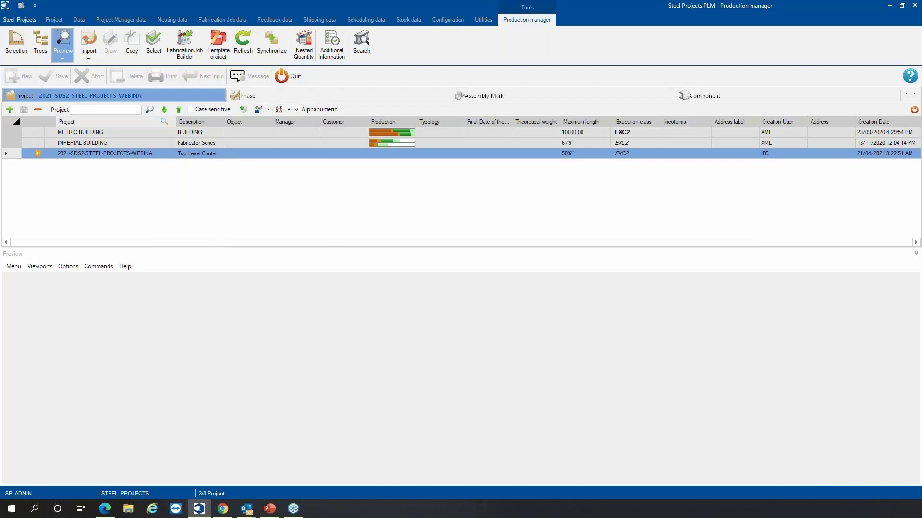
left_click(324, 97)
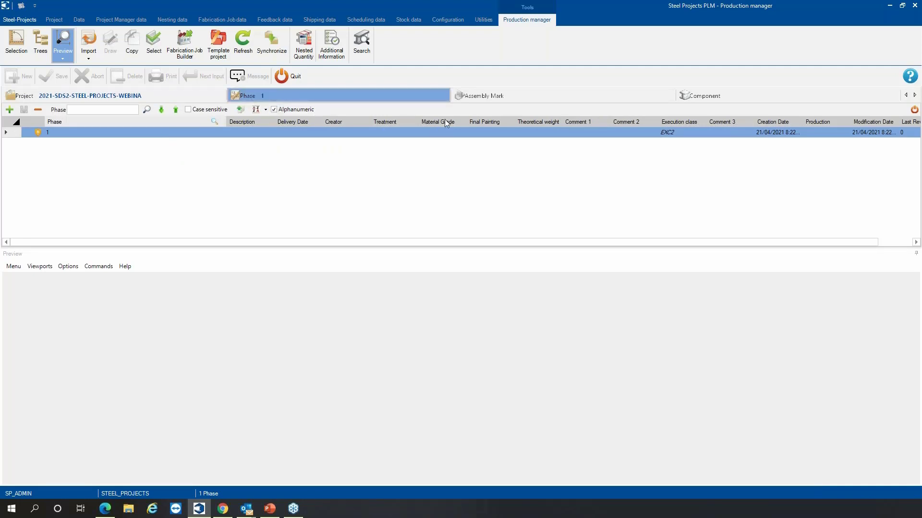
Step: Preview assembly marks B_4, B_17, B_38 and B_46 in 3D from phase 1's list
left_click(519, 96)
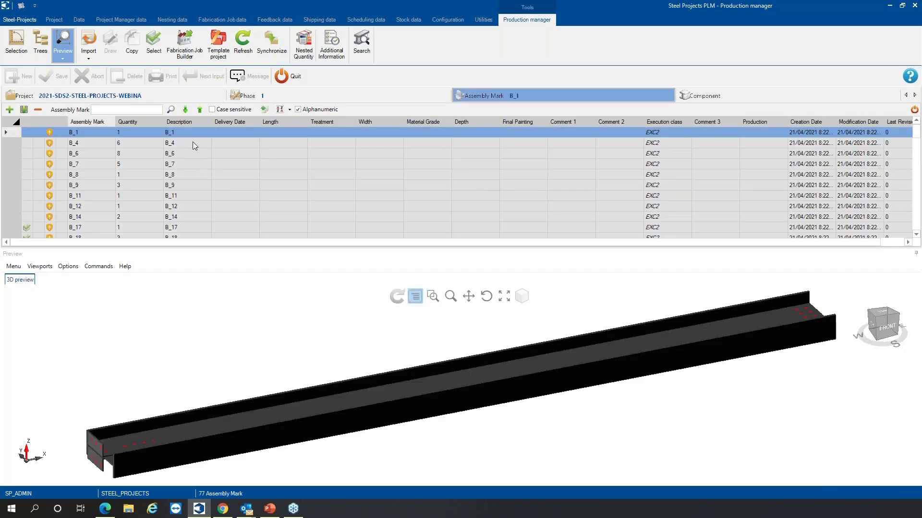
left_click(194, 145)
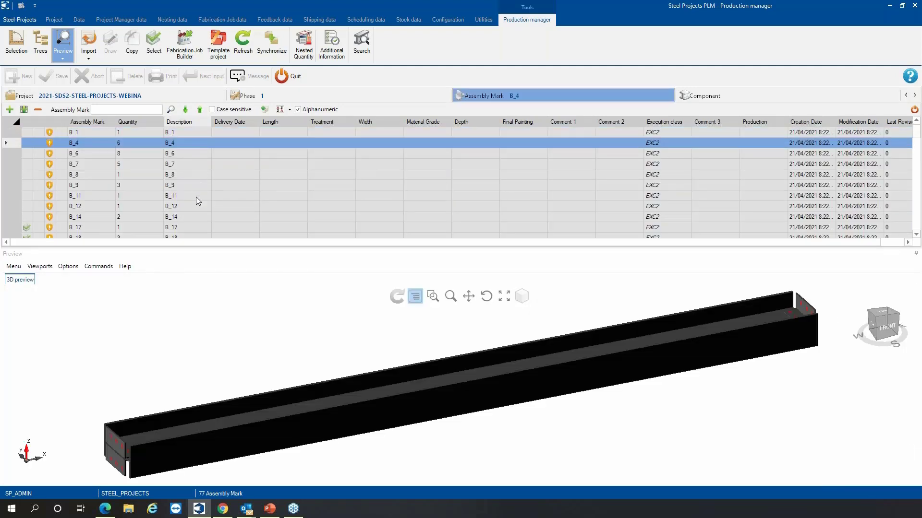
left_click(186, 227)
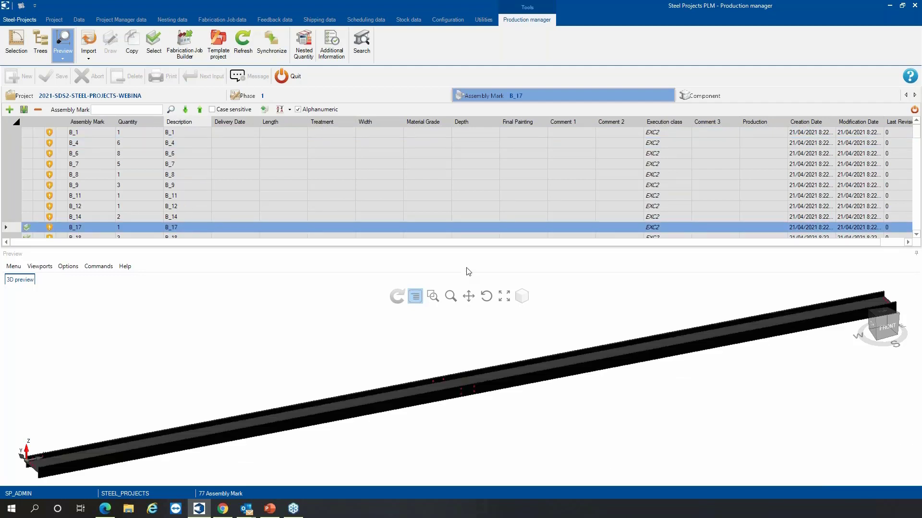
scroll(301, 188, "down", 3)
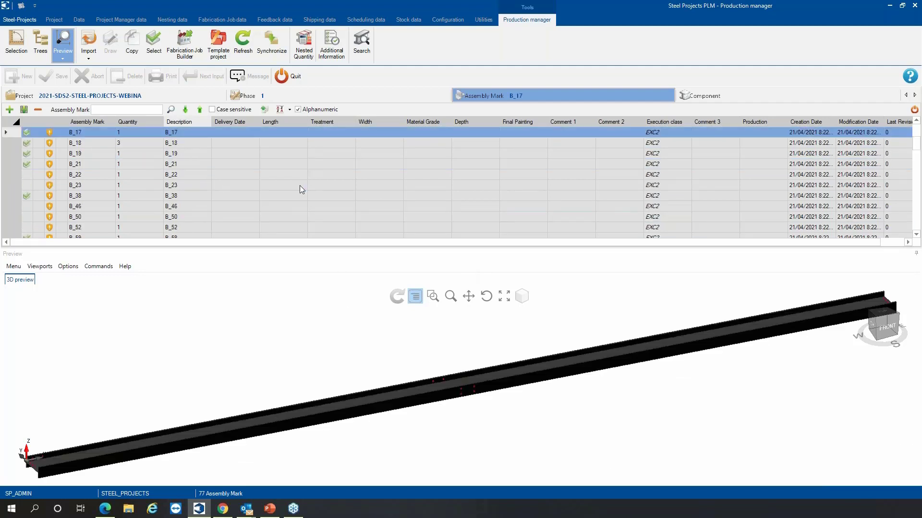
left_click(182, 196)
left_click(200, 206)
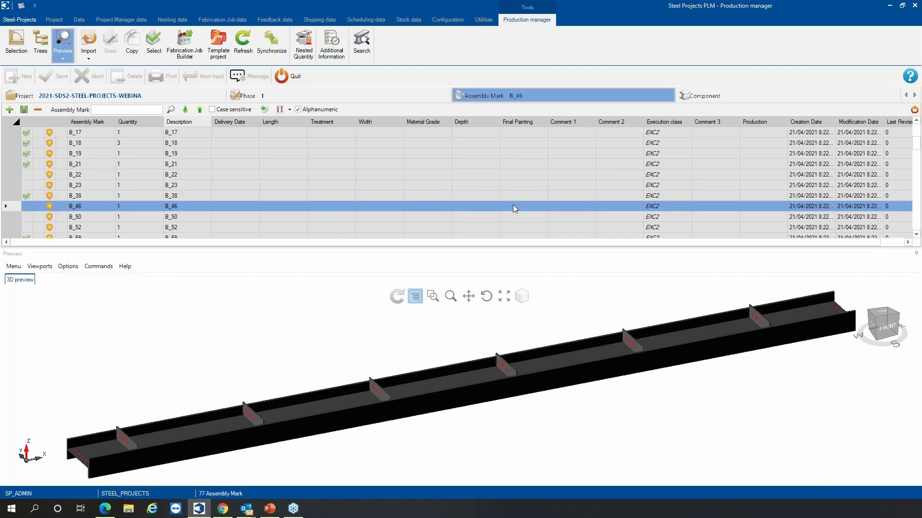
Step: Review B_46's components, then go back through assembly marks to the project list
left_click(718, 94)
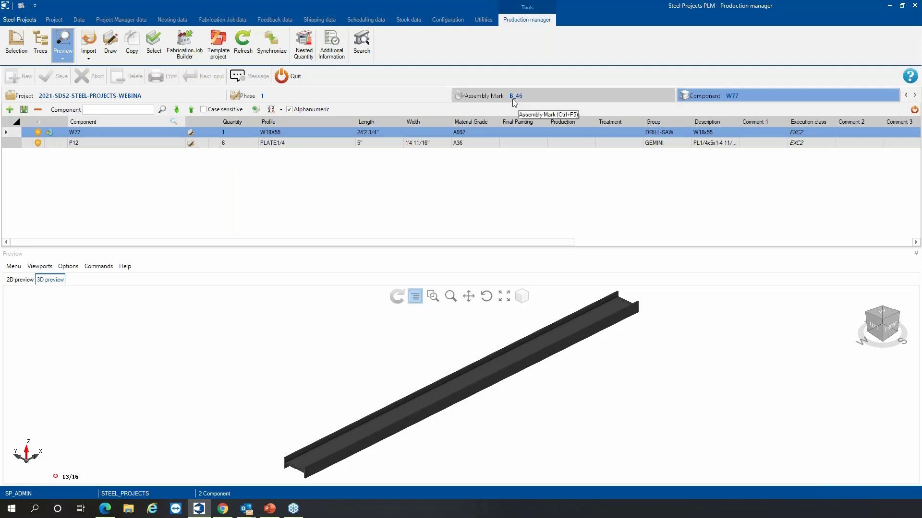
left_click(549, 95)
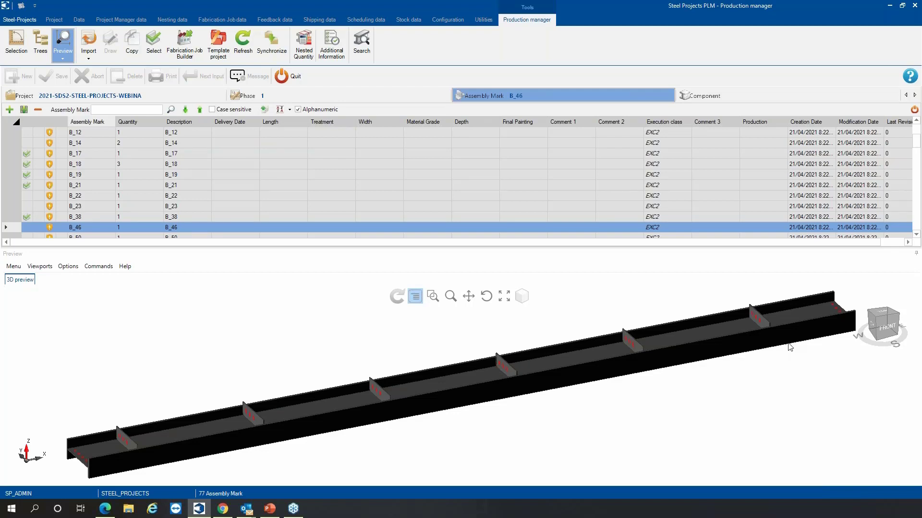
left_click(183, 95)
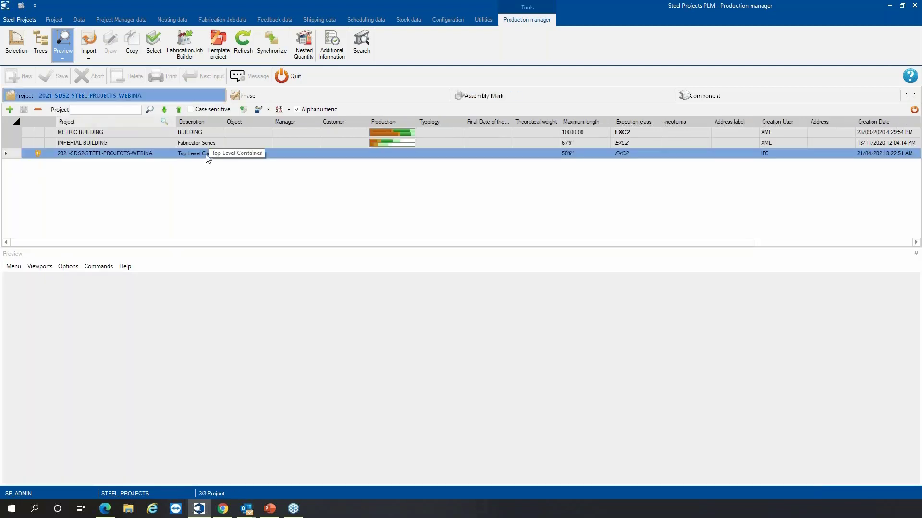
Step: Look over the Add scribing settings per profile type and close them without applying
right_click(206, 154)
mouse_move(265, 262)
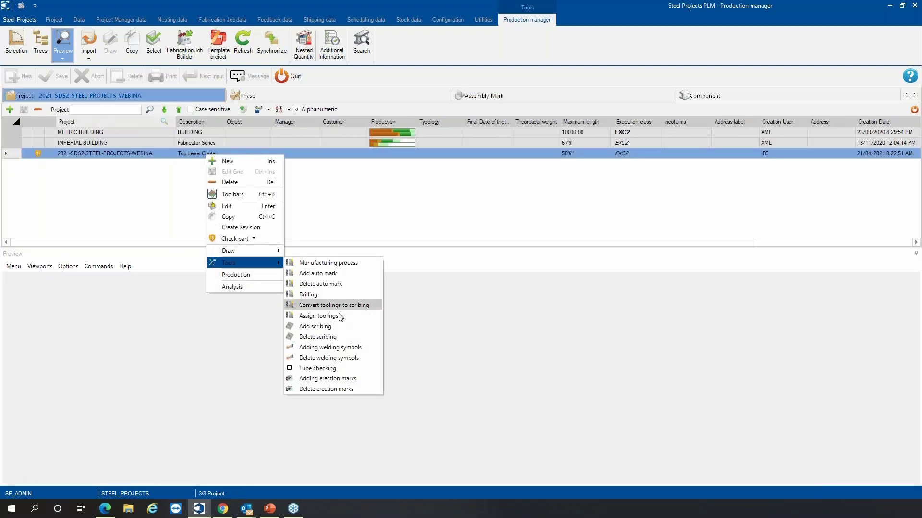
left_click(340, 328)
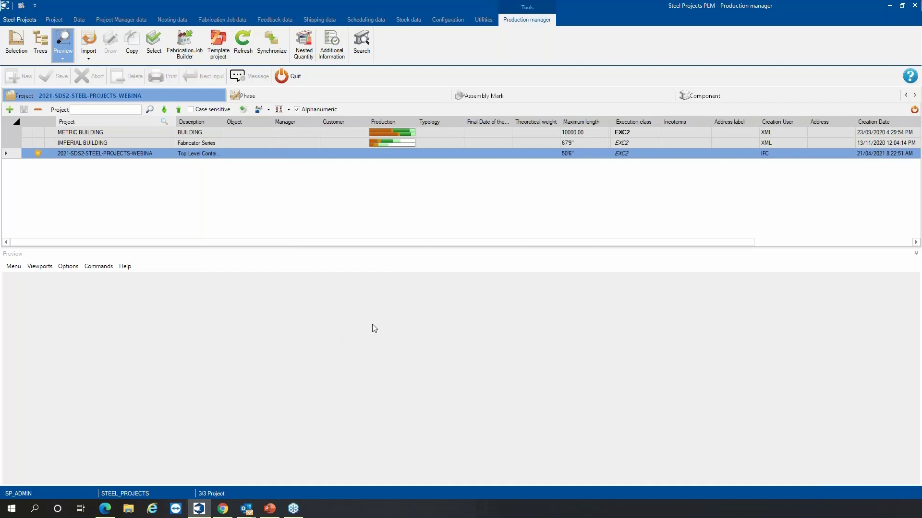
left_click(395, 105)
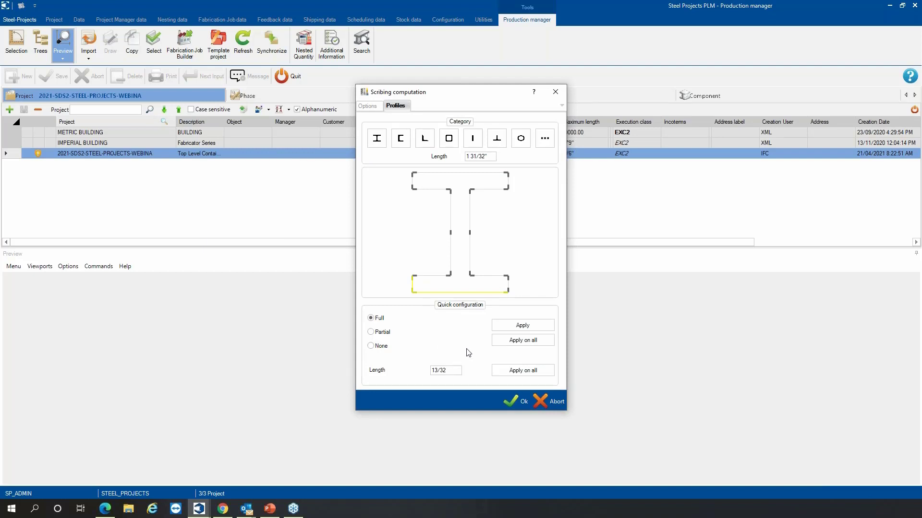
left_click(556, 92)
Step: Run Check part on all parts of the 2021 SDS2 project
right_click(171, 154)
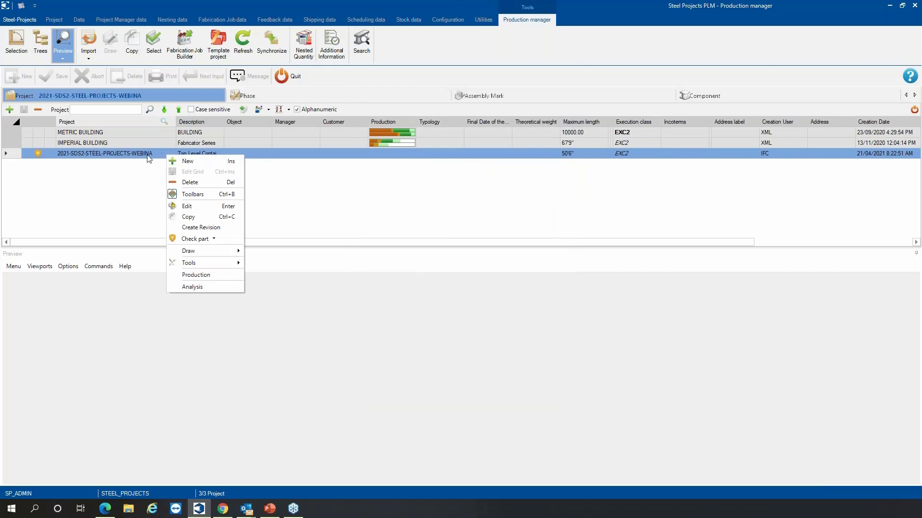
left_click(213, 239)
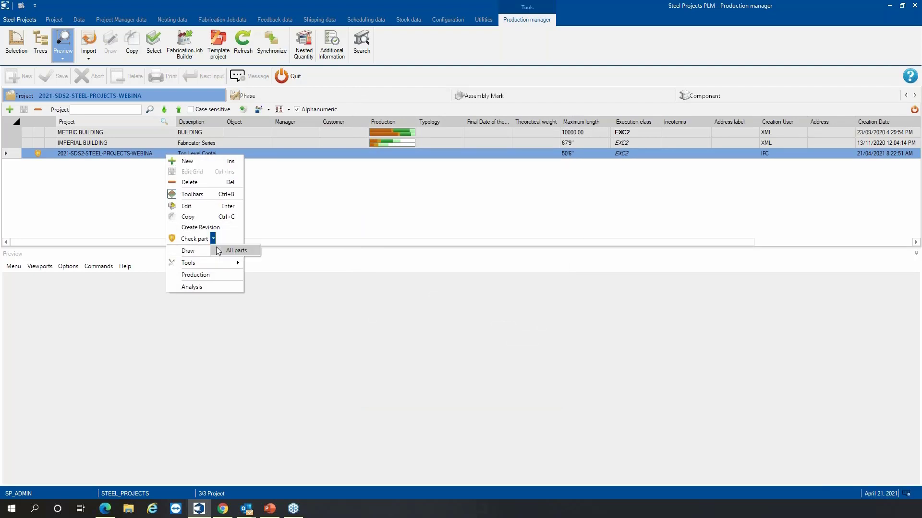
left_click(218, 251)
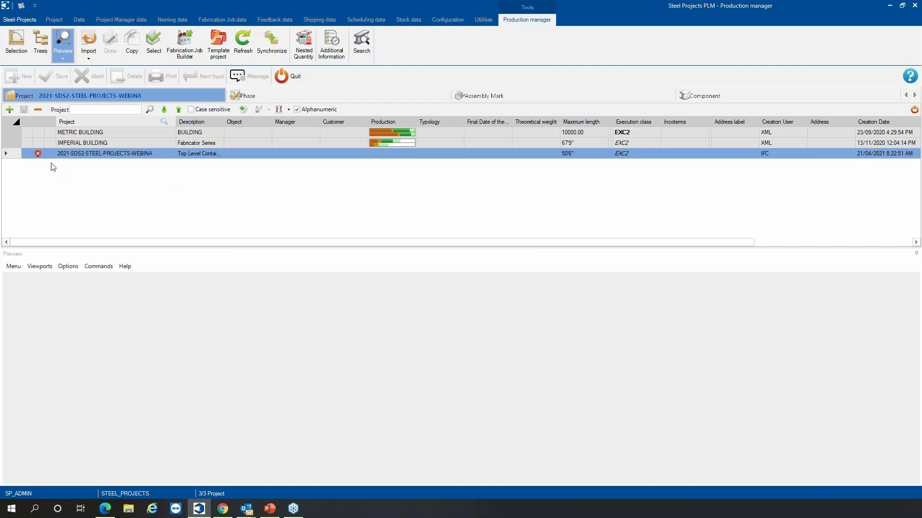
mouse_move(42, 160)
Step: List the project's components sorted by check status in reverse order
left_click(724, 98)
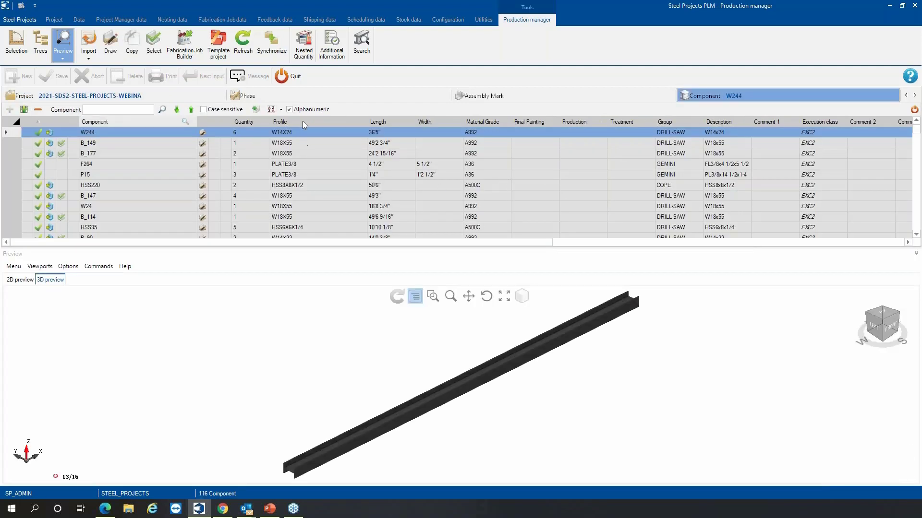
left_click(42, 120)
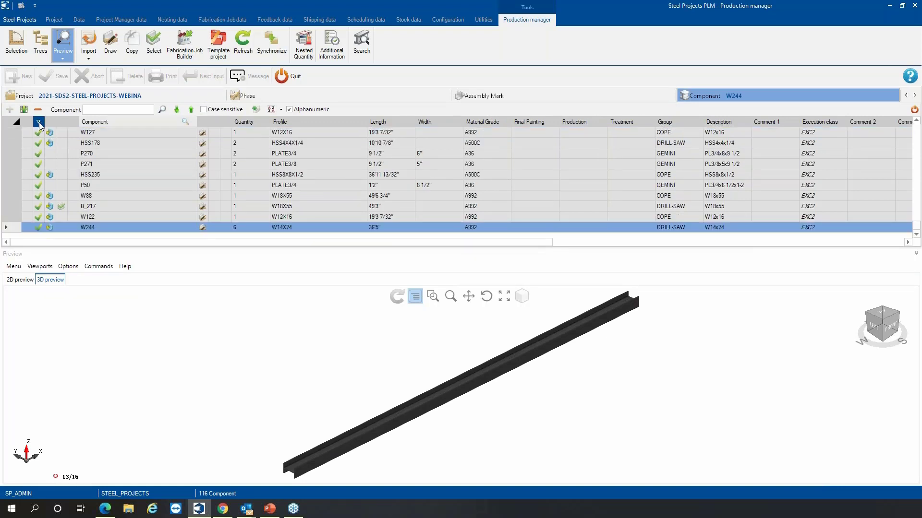
left_click(39, 123)
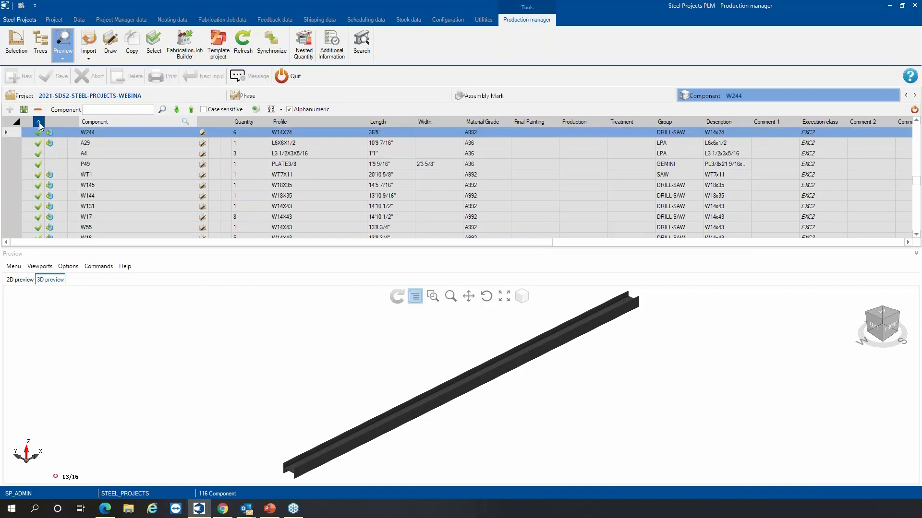
scroll(142, 207, "down", 10)
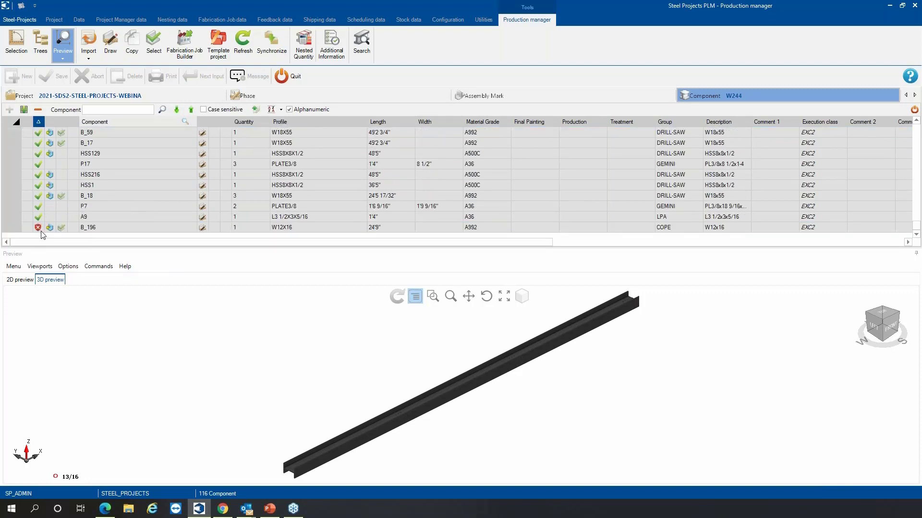
Step: Mark W12X16 component B_196 as validated by user via Tools > Validate parts
left_click(123, 231)
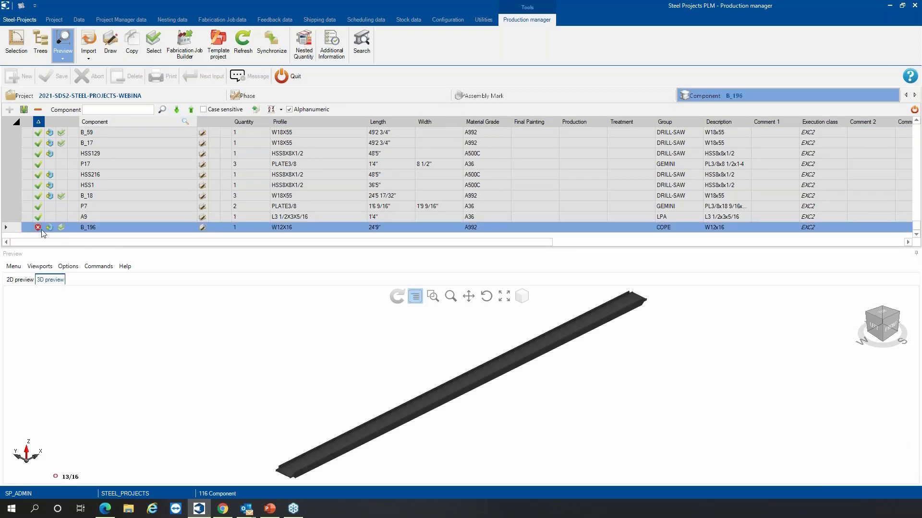
mouse_move(42, 230)
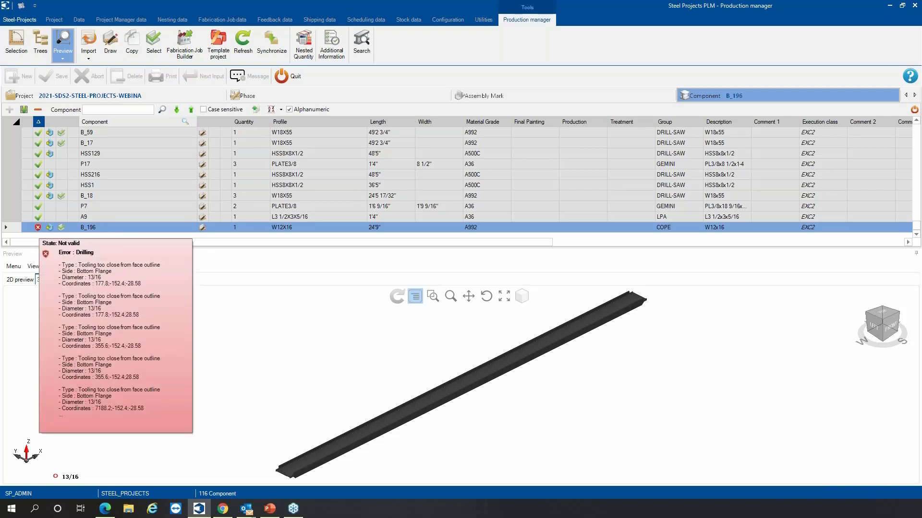
right_click(94, 230)
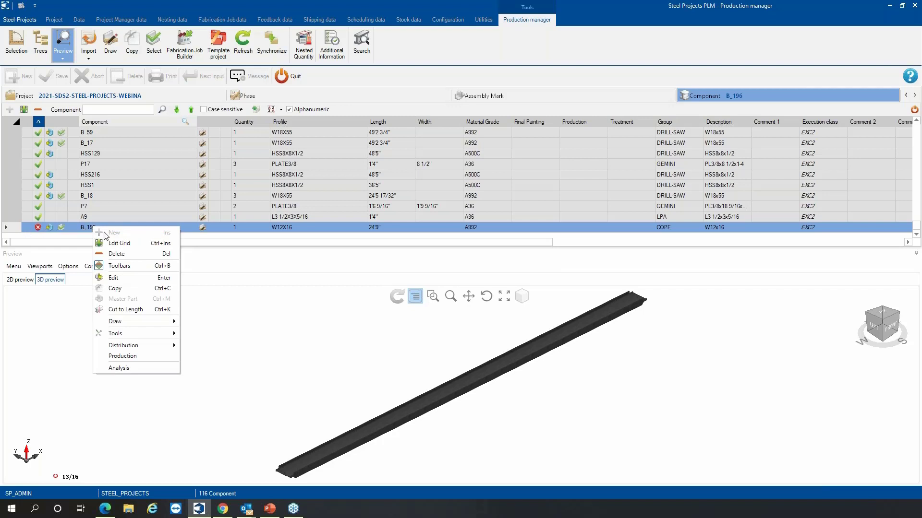
mouse_move(136, 332)
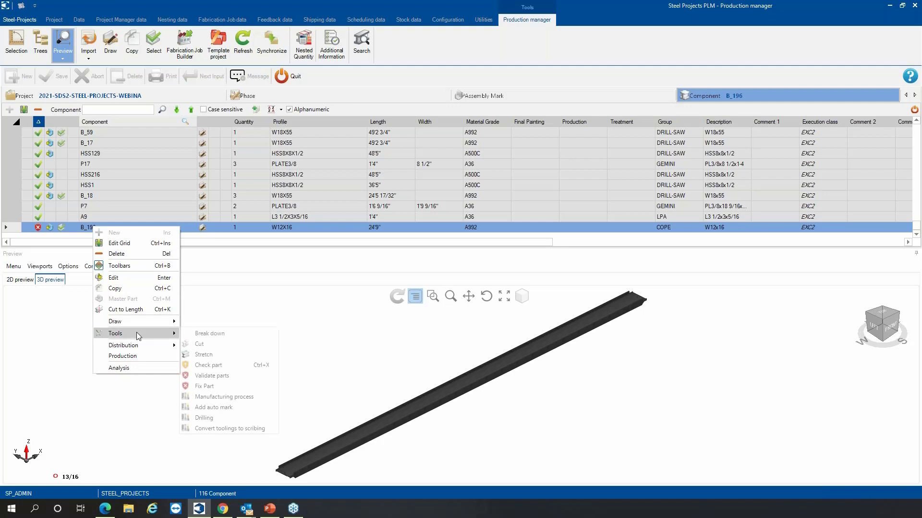
left_click(217, 377)
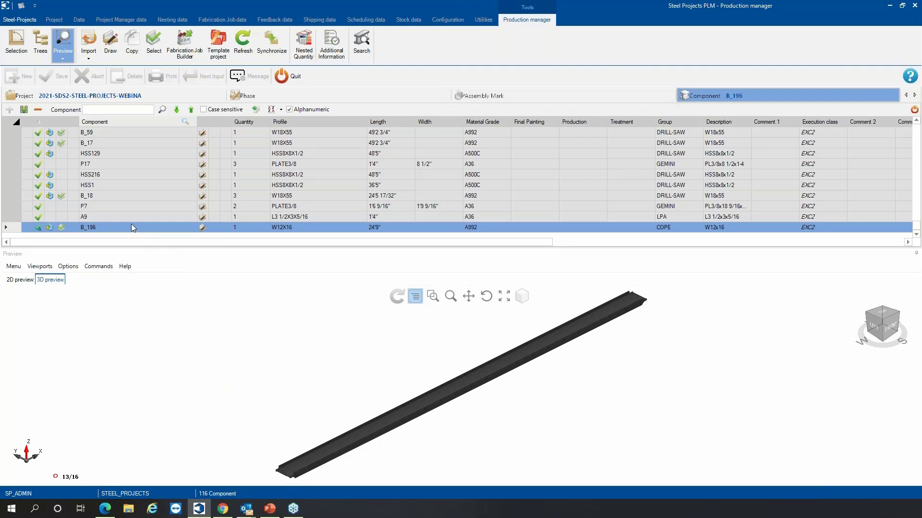
mouse_move(41, 230)
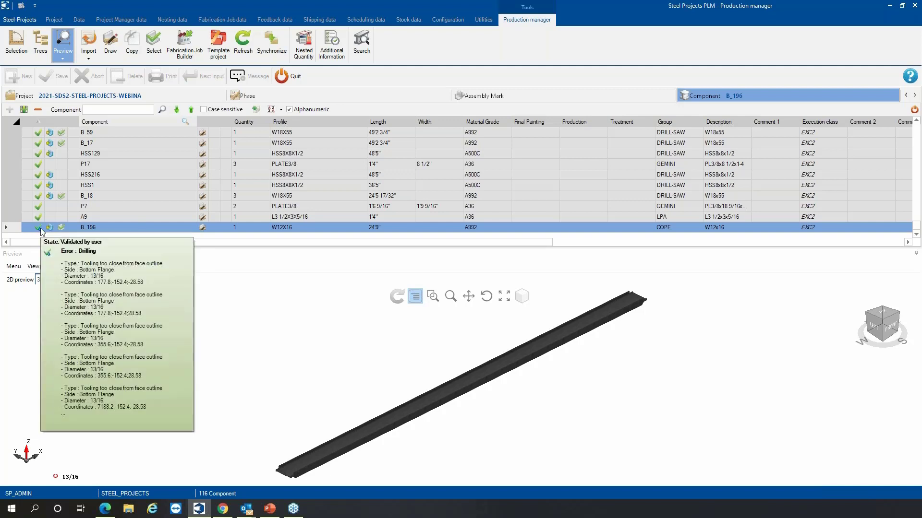
Step: Select the component range from A9 up to P17
left_click(101, 216)
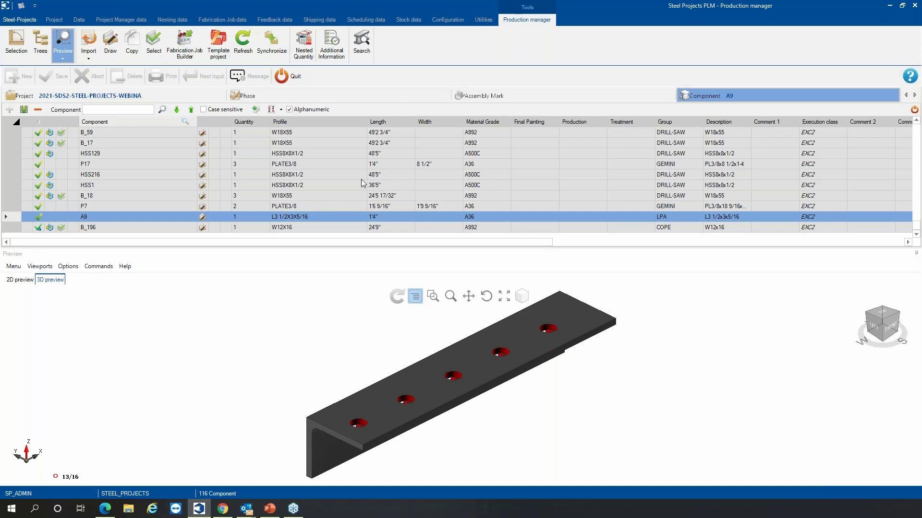
left_click(347, 168, "shift")
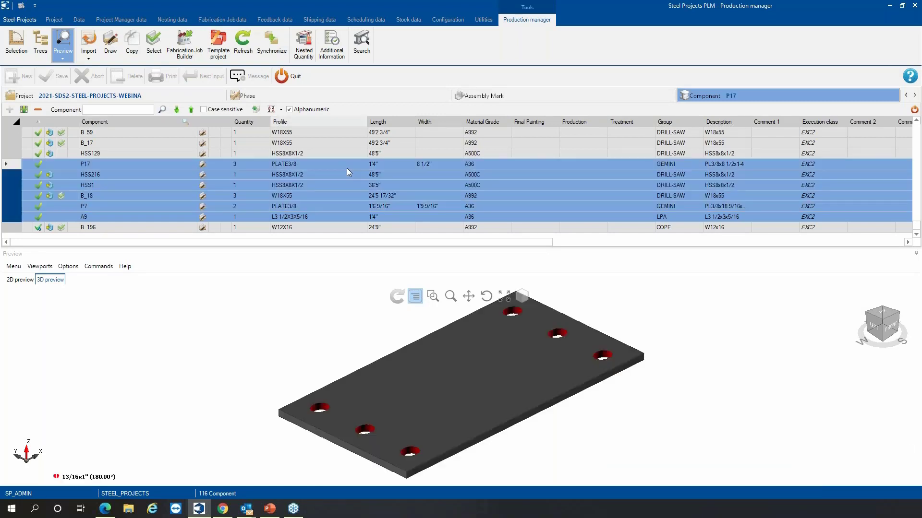
Step: Send the selected components to production from the Project tab's Selection panel as JOB1419
left_click(207, 93)
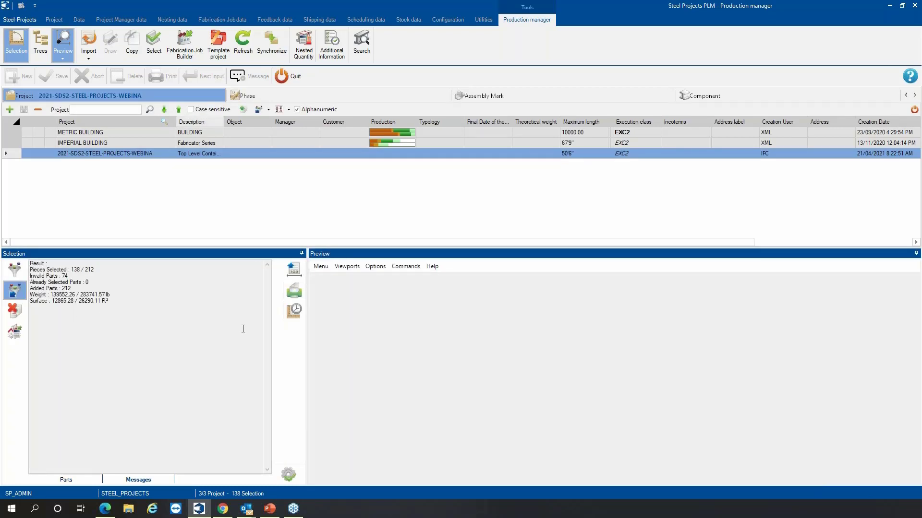
left_click(296, 314)
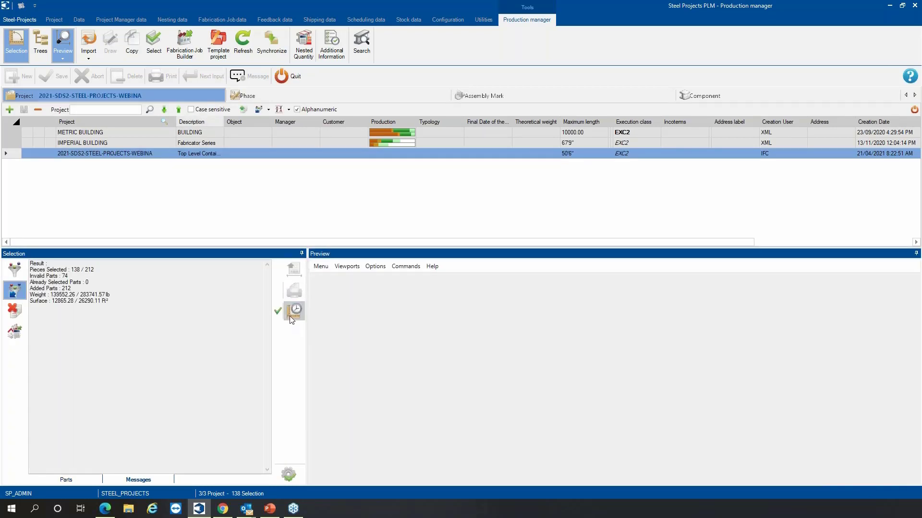
left_click(289, 474)
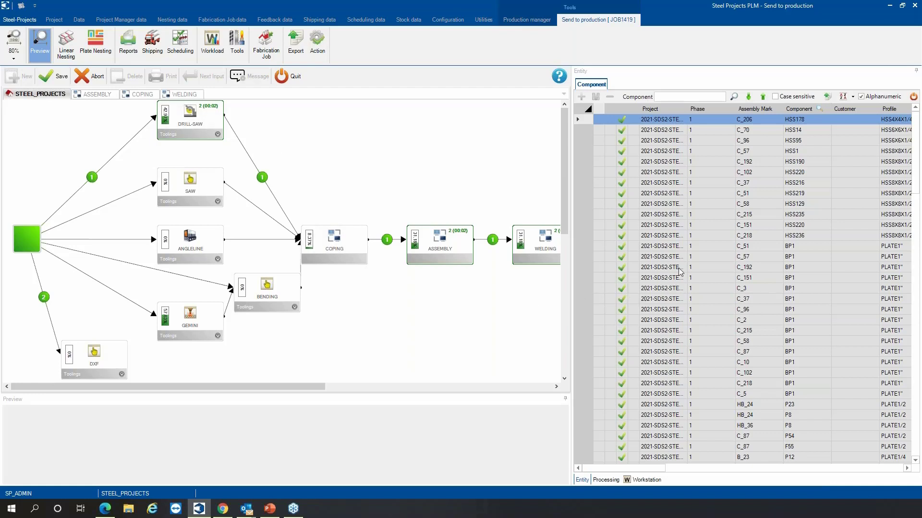
Step: Save job JOB1419, open its Linear Nesting and save the new cutting sheet 286
left_click(60, 79)
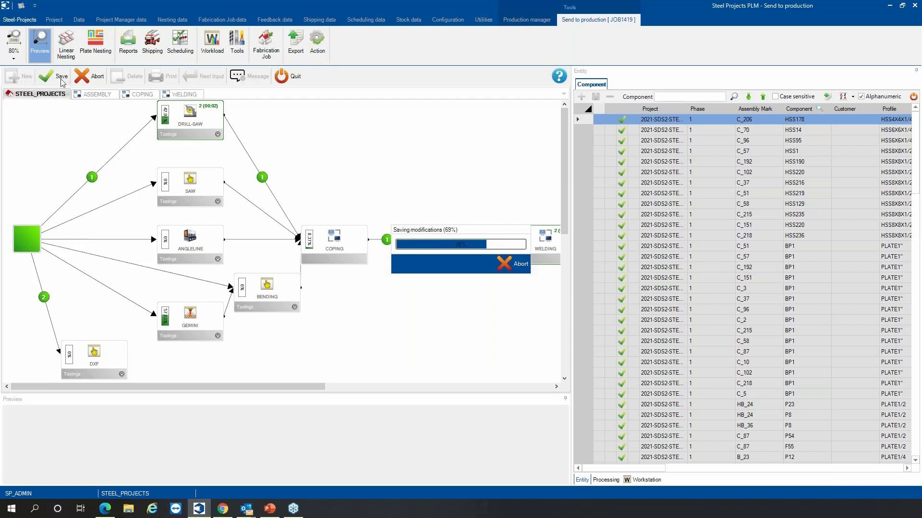
left_click(67, 52)
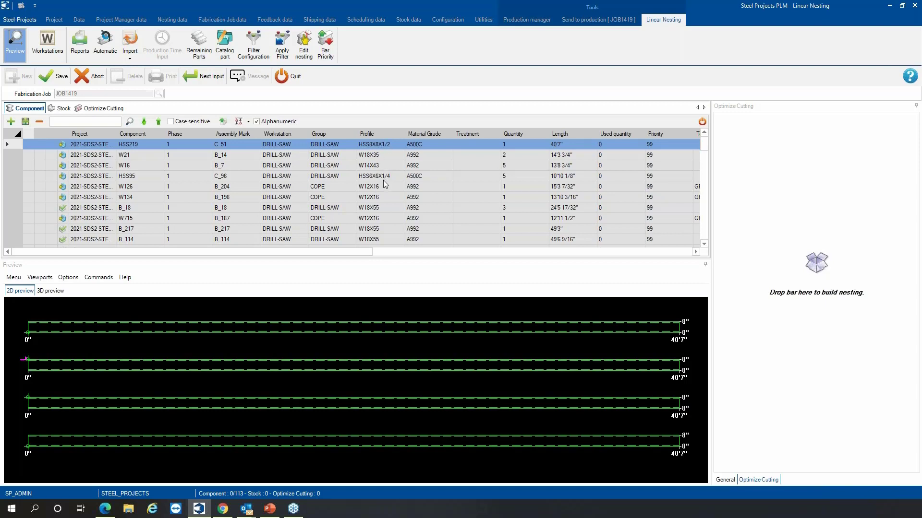
left_click(57, 77)
Step: Check the Stock tab without adding any bars, then return to the 113 drill-saw components
left_click(63, 109)
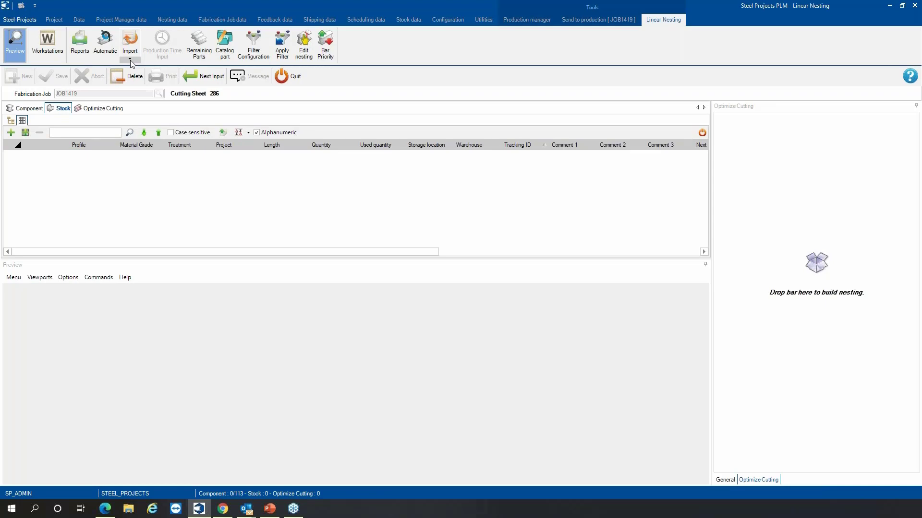
left_click(130, 59)
left_click(144, 70)
right_click(201, 163)
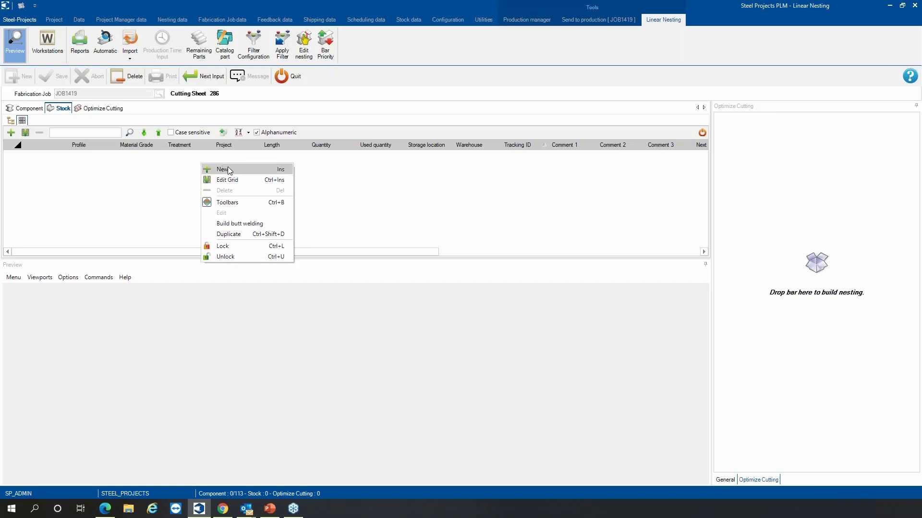
left_click(139, 168)
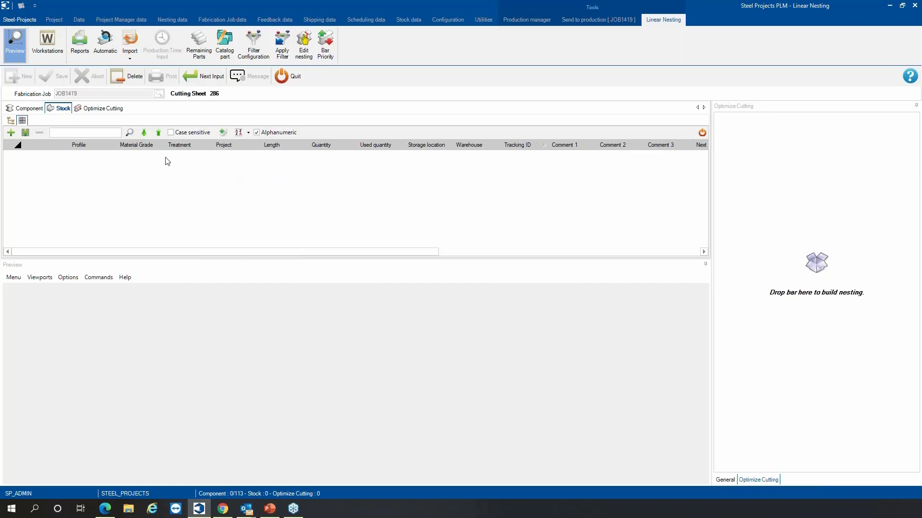
left_click(30, 109)
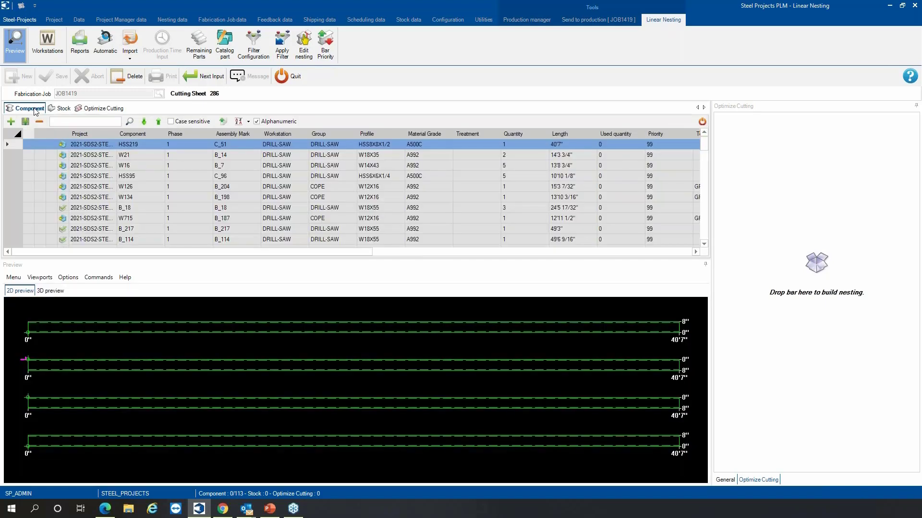
Step: Run automatic bar nesting using the deliverable purchase lengths in Section Nesting Parameters
left_click(106, 54)
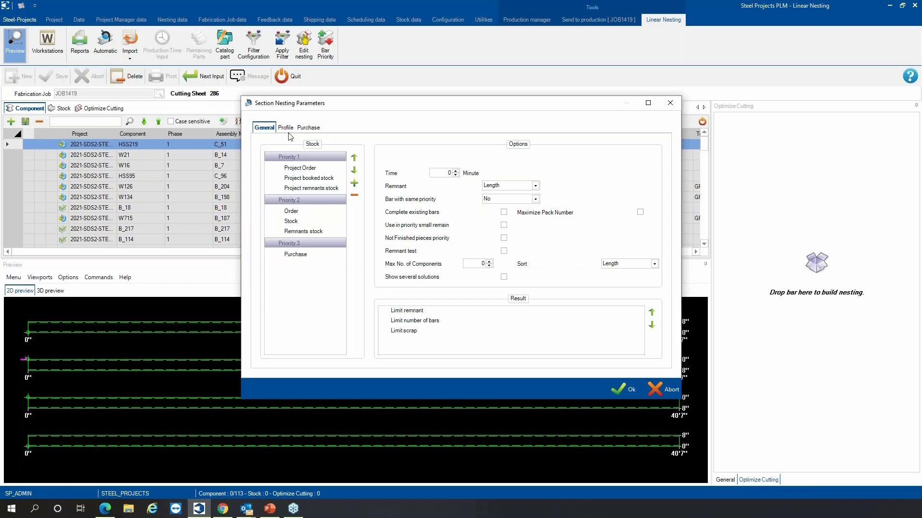
left_click(308, 128)
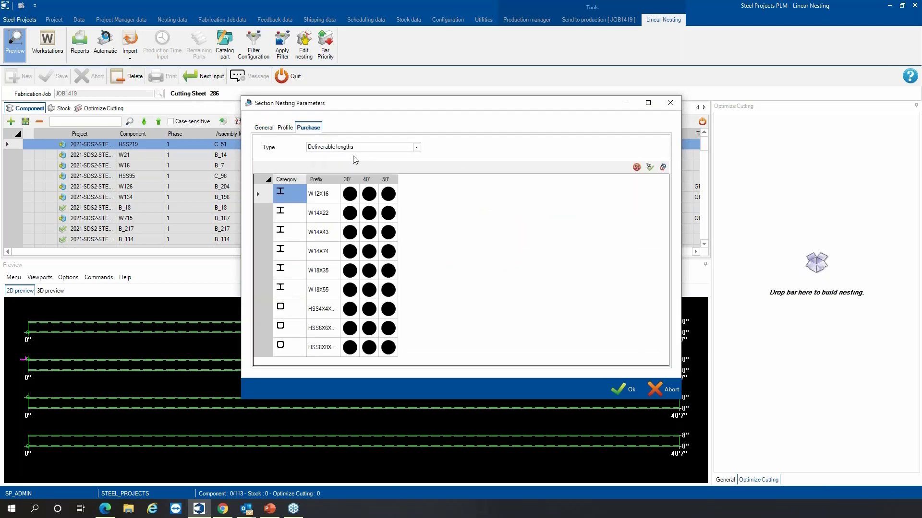
left_click(614, 388)
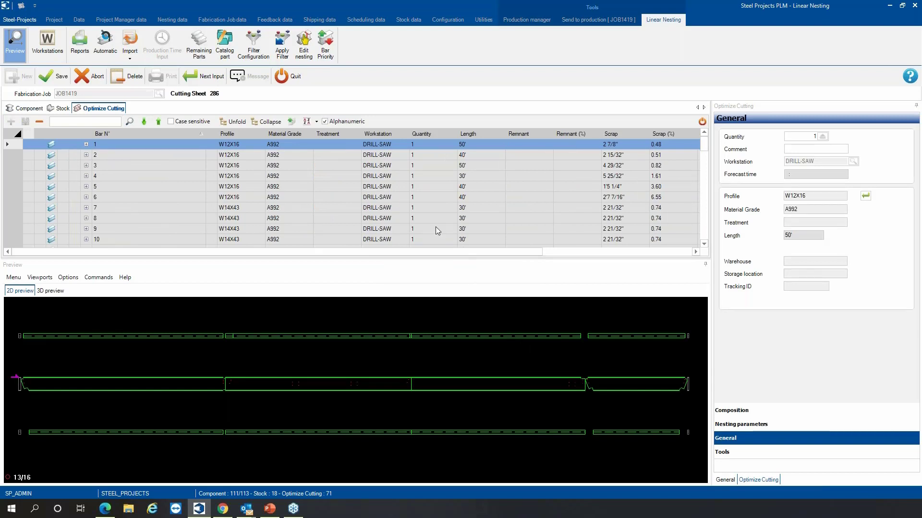
Step: Review nested bars 2 and 3, including bar 3 in 3D, and save cutting sheet 286
left_click(334, 151)
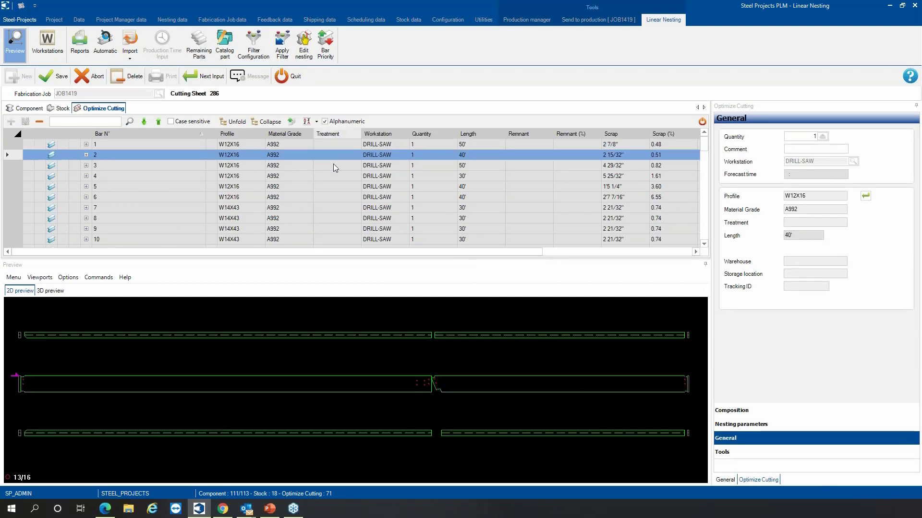
left_click(334, 166)
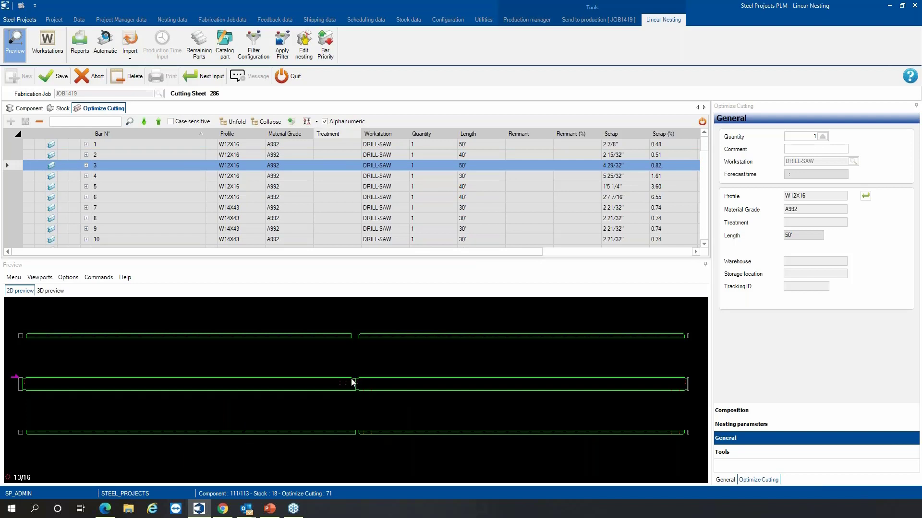
left_click(42, 293)
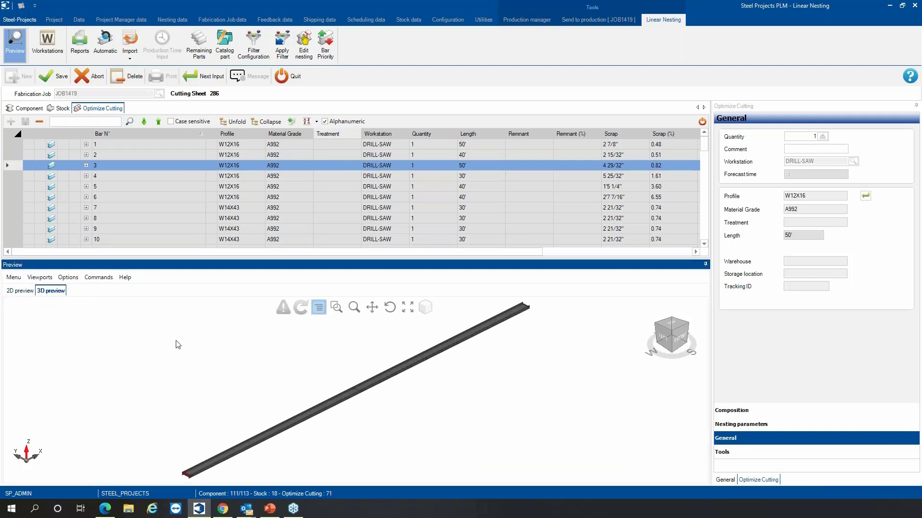
left_click(683, 339)
scroll(379, 388, "up", 6)
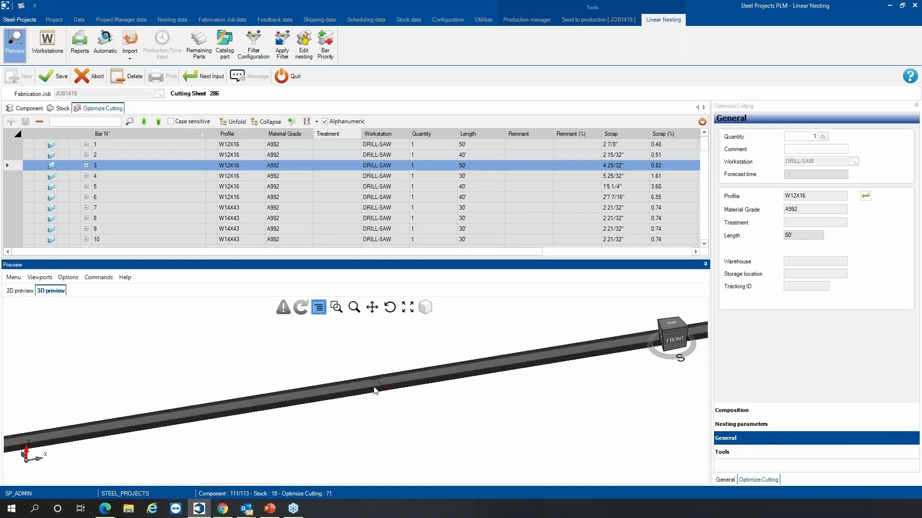
scroll(384, 386, "down", 6)
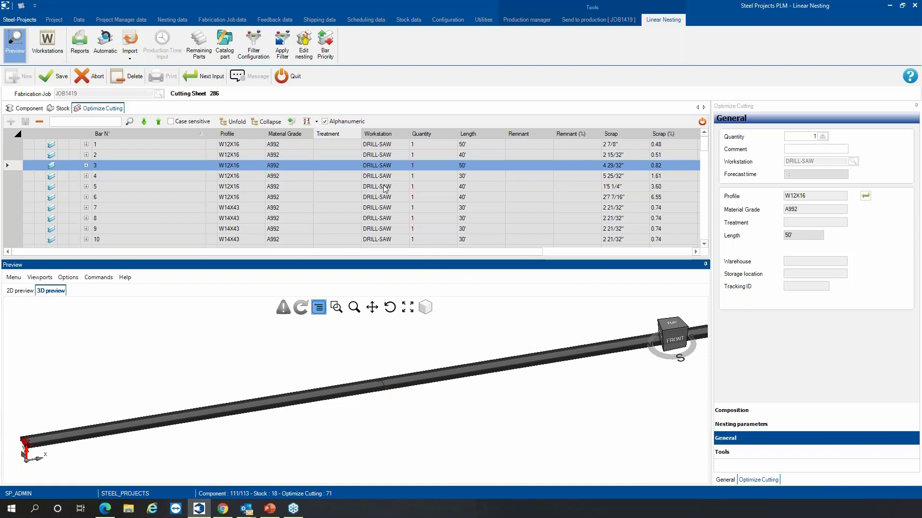
left_click(56, 82)
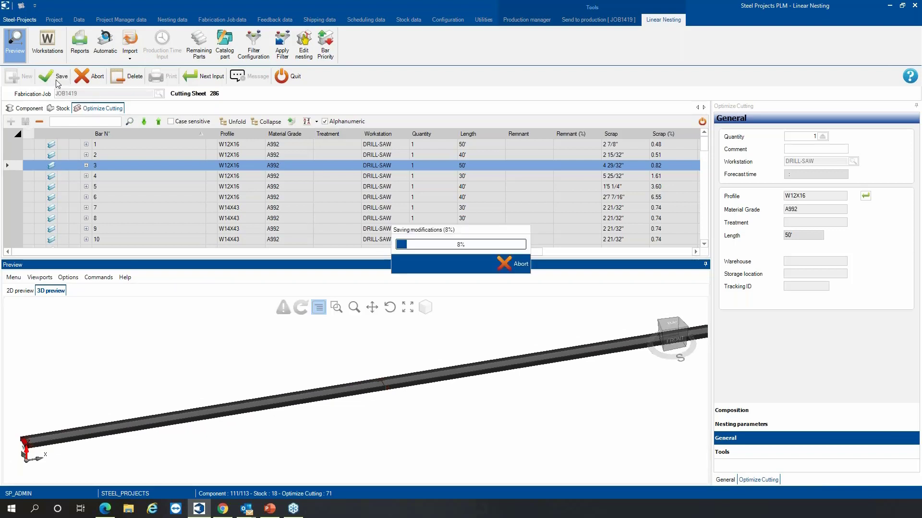
Step: Produce the Linear Nesting Bar Code, Summary Linear Nesting and Stock 'Bars List' reports, then close Reports
left_click(80, 45)
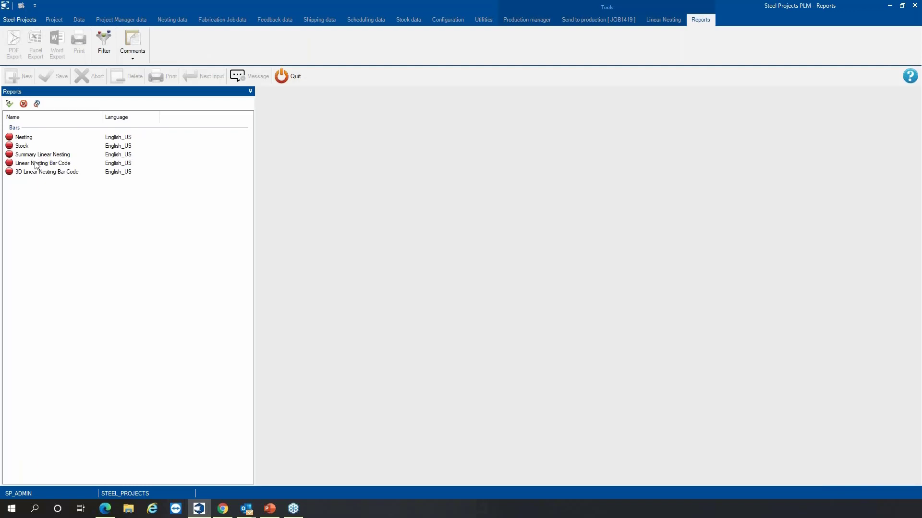
left_click(37, 166)
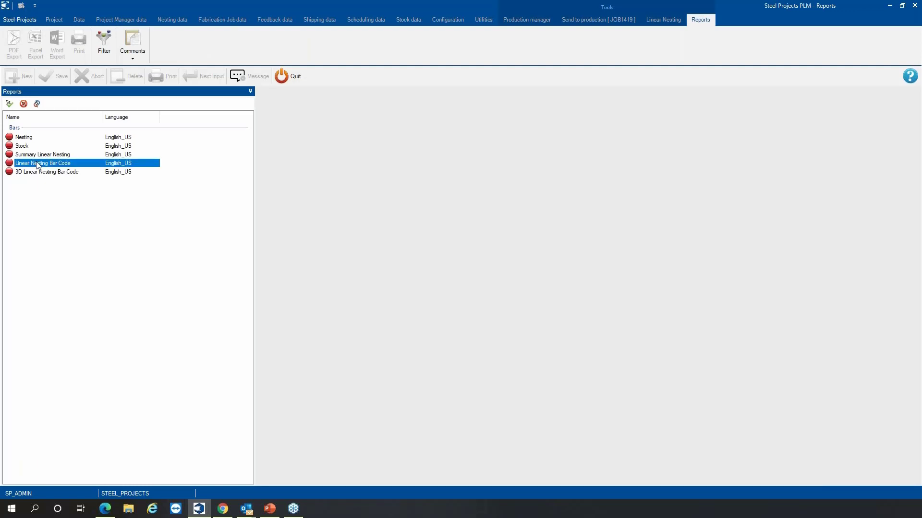
double_click(38, 165)
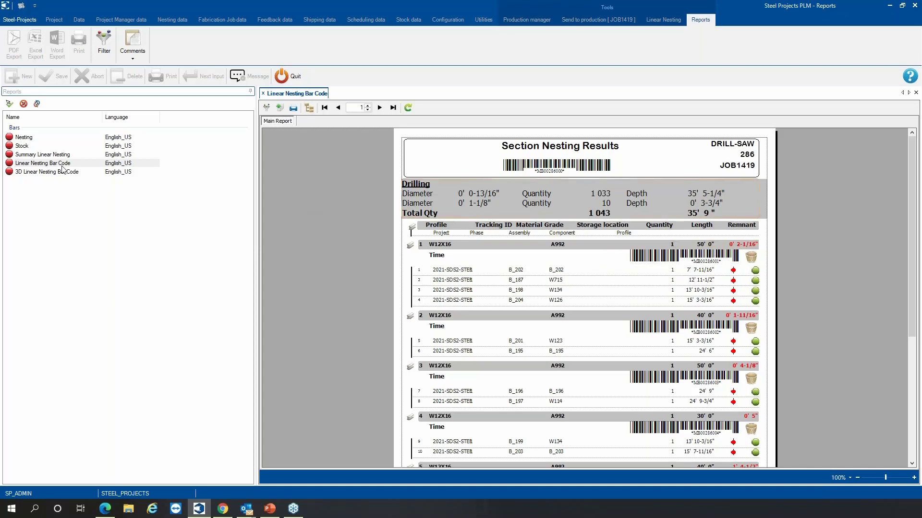
left_click(50, 155)
double_click(50, 155)
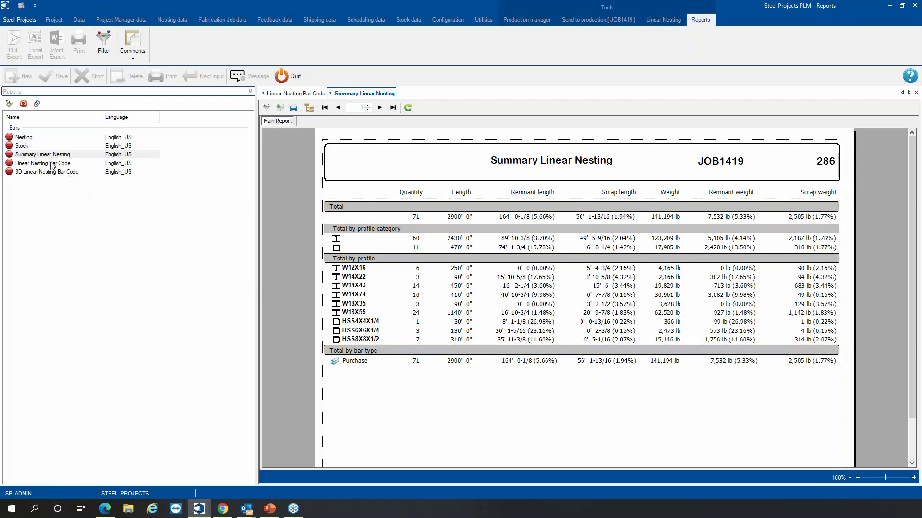
left_click(29, 147)
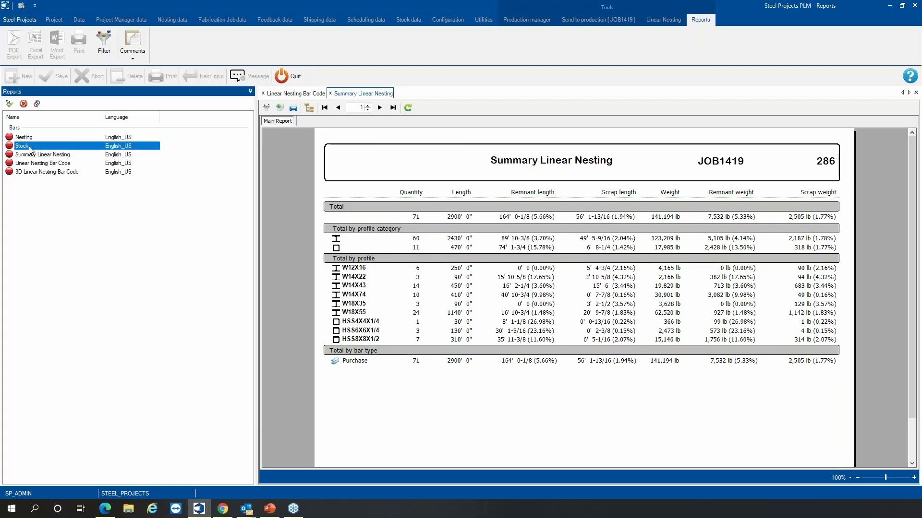
double_click(29, 147)
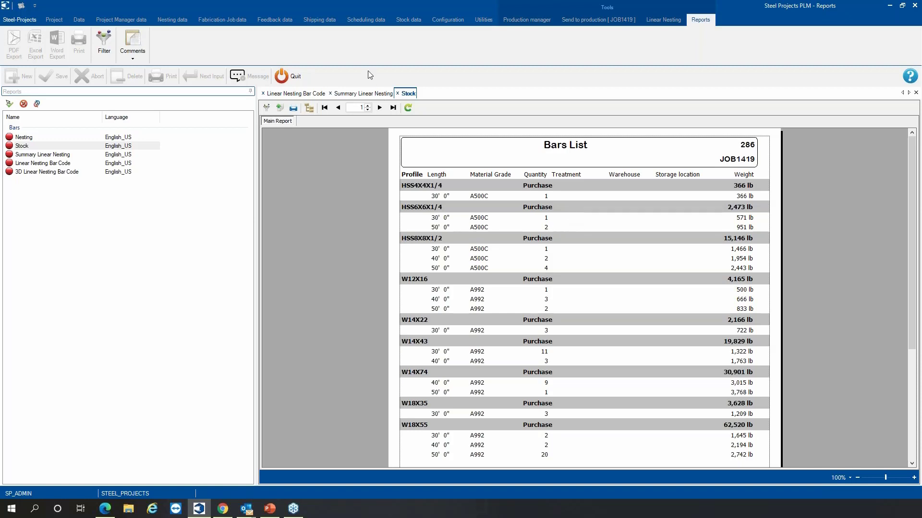
left_click(291, 75)
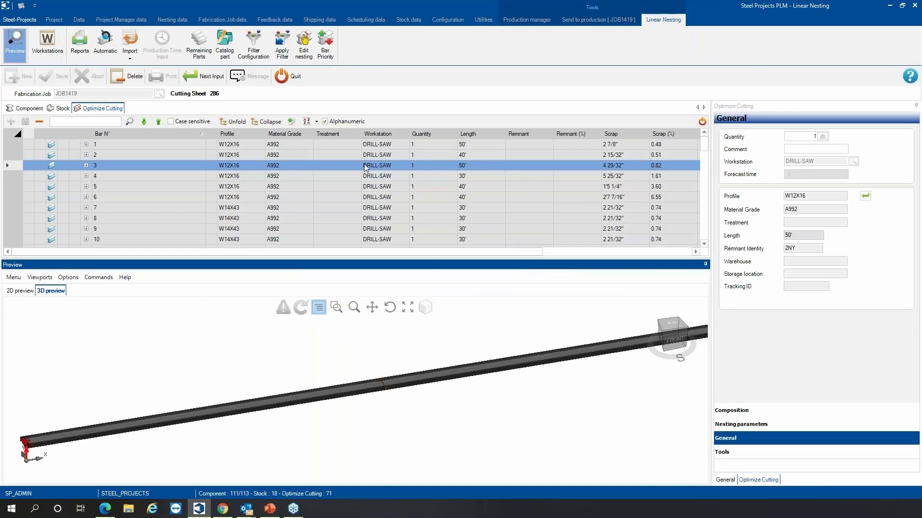
Step: Quit linear nesting and check the Optimize Cutting status column in the Send to production grid
left_click(293, 78)
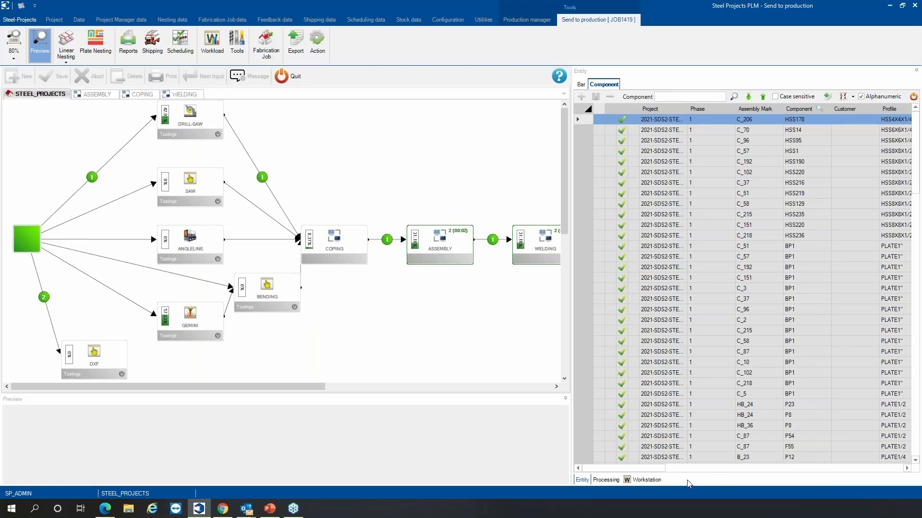
left_click_drag(664, 473, 807, 477)
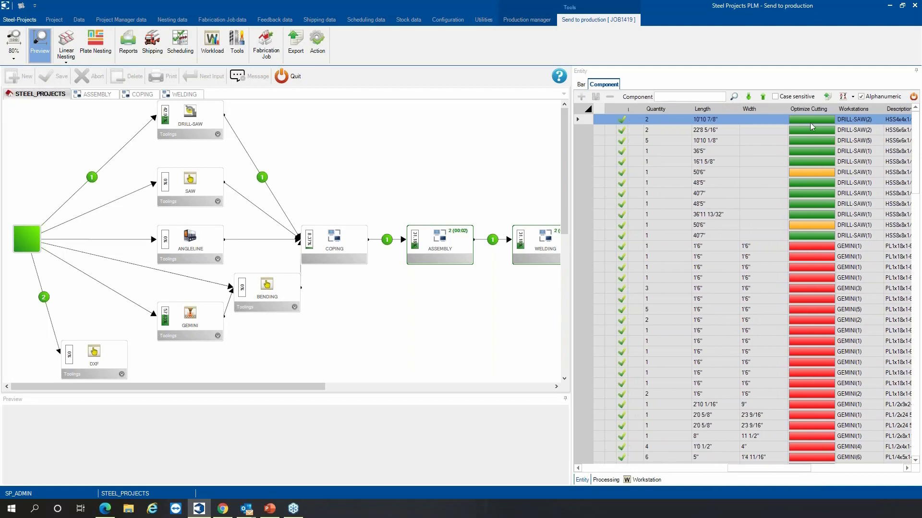
mouse_move(813, 126)
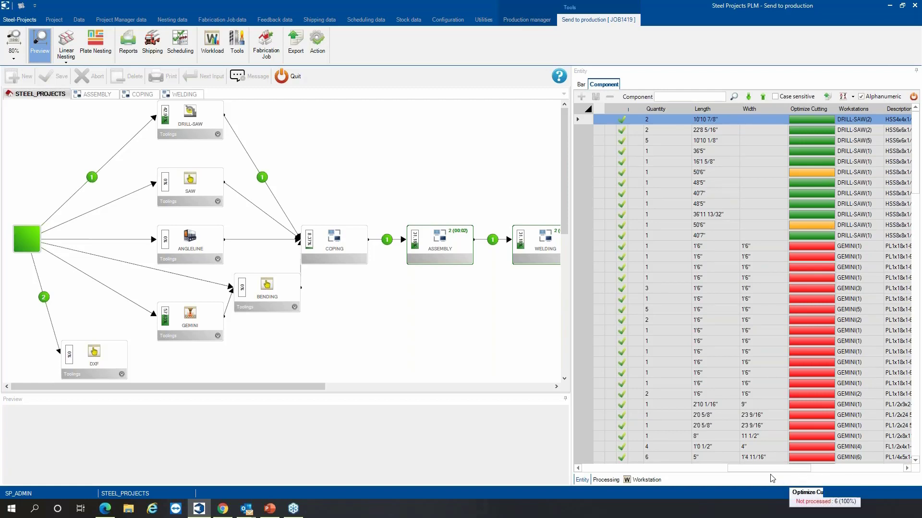
left_click_drag(780, 468, 728, 464)
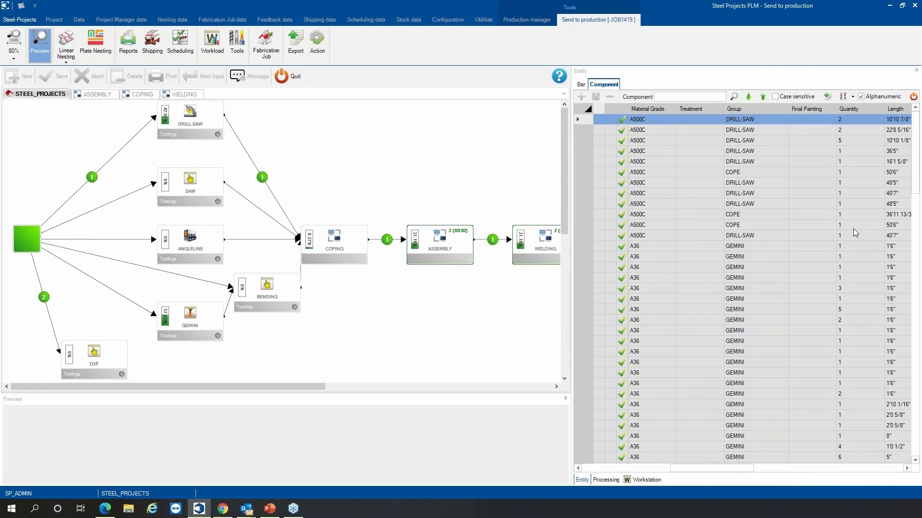
left_click_drag(735, 468, 638, 472)
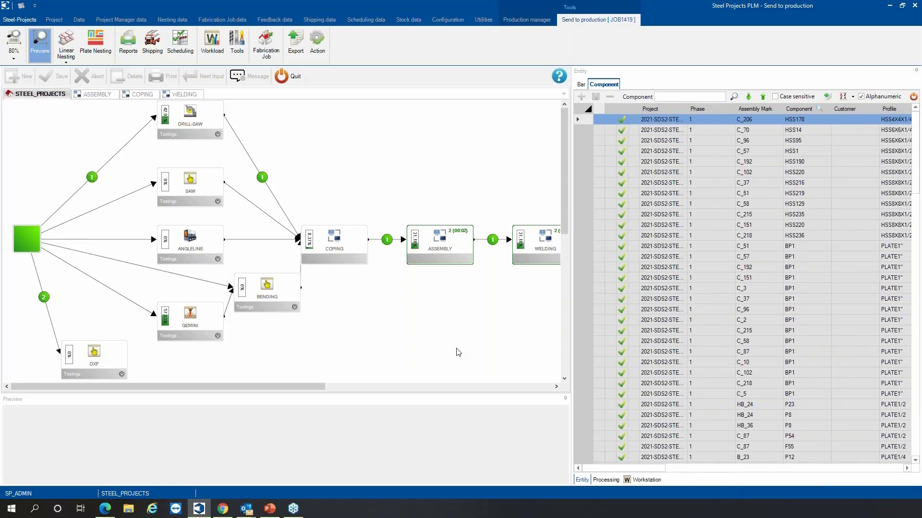
Step: Start plate nesting, save new cutting sheet 287, and preview assembly B_50's plate
left_click(96, 40)
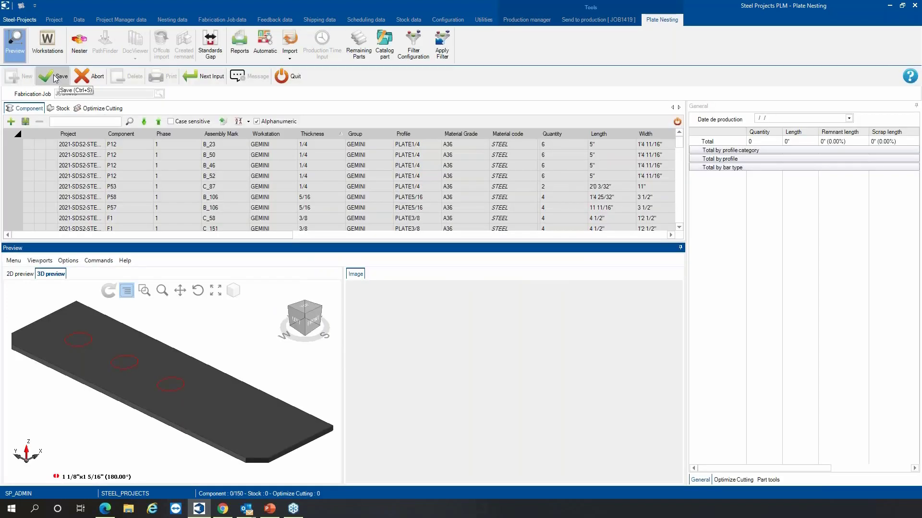
left_click(56, 77)
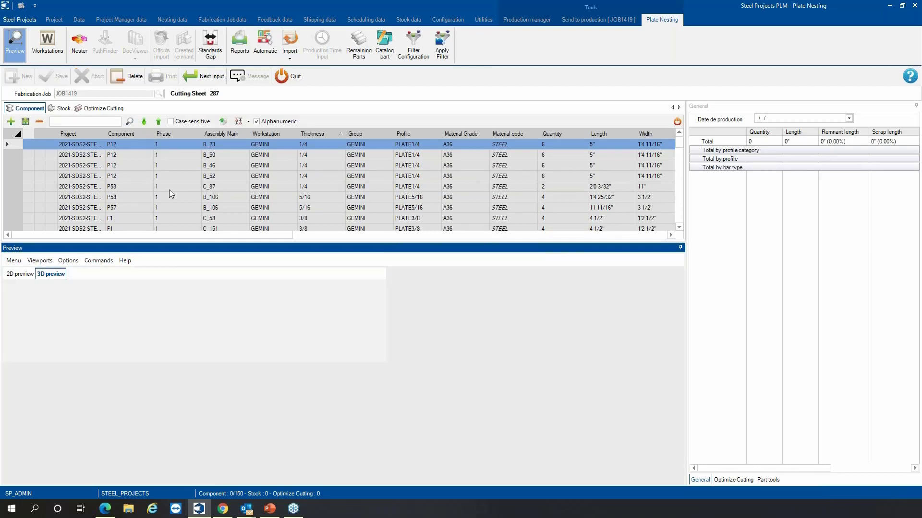
left_click(221, 156)
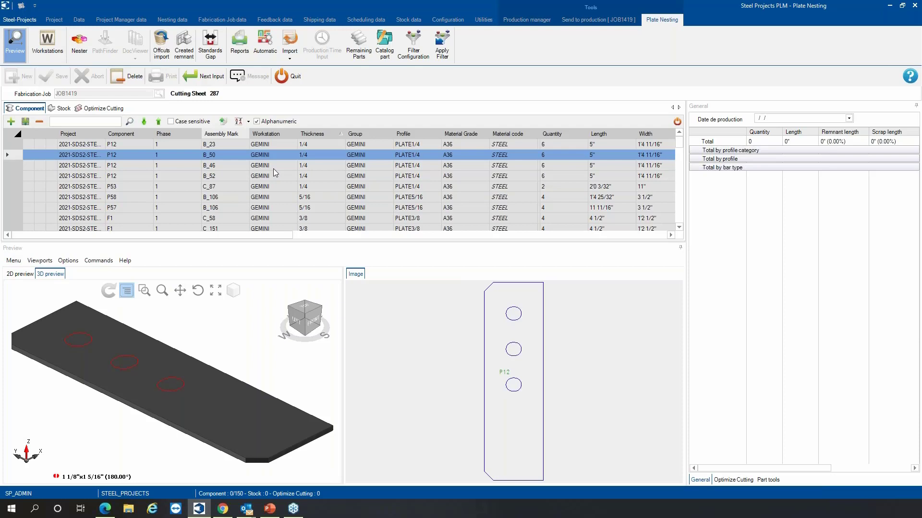
Step: Check the plate Stock tab without importing any stock, then return to the plate components
left_click(64, 109)
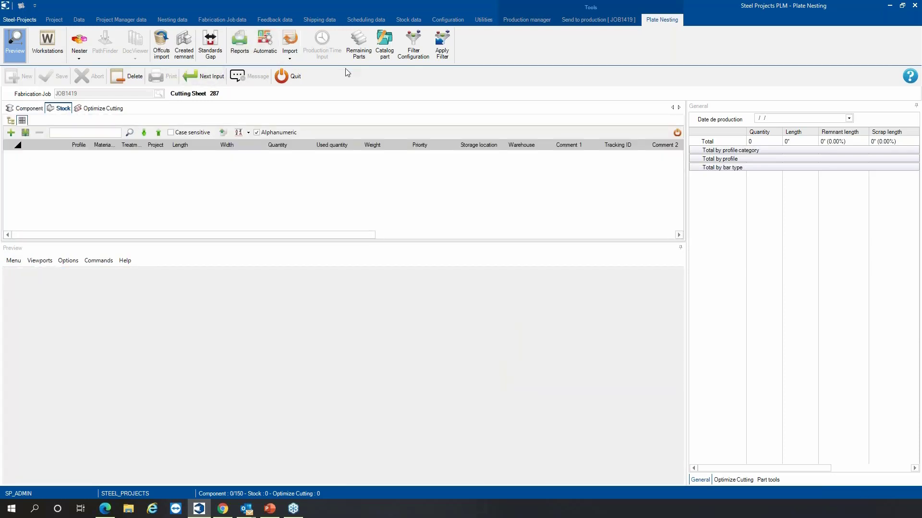
left_click(291, 59)
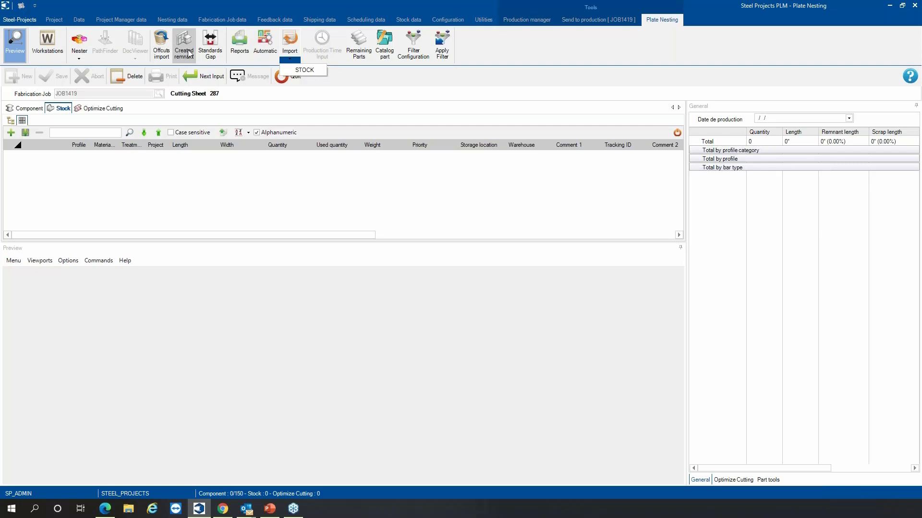
left_click(415, 87)
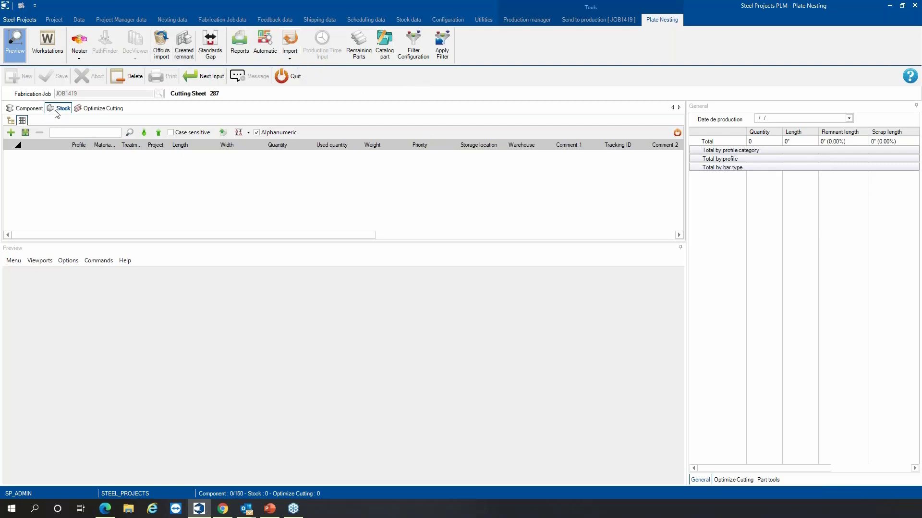
left_click(37, 109)
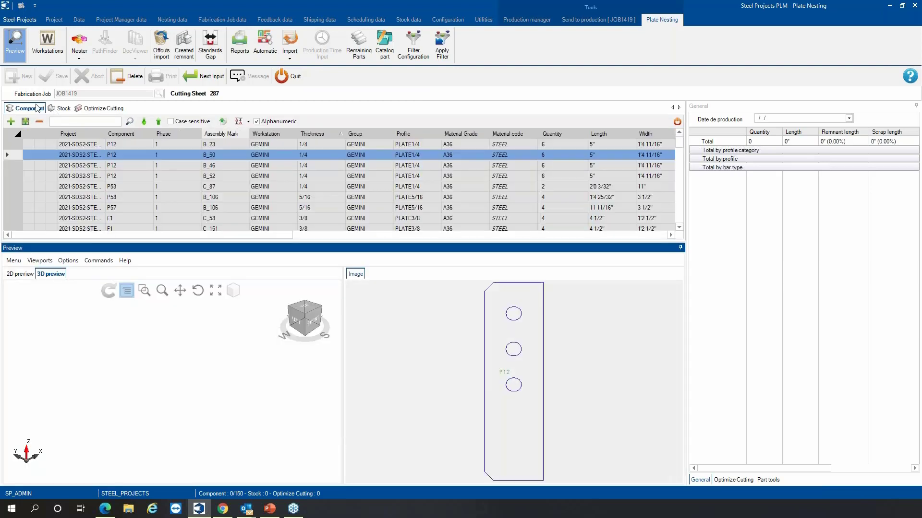
Step: Open the Nester dropdown listing the GEMINI plate thickness groups
left_click(78, 60)
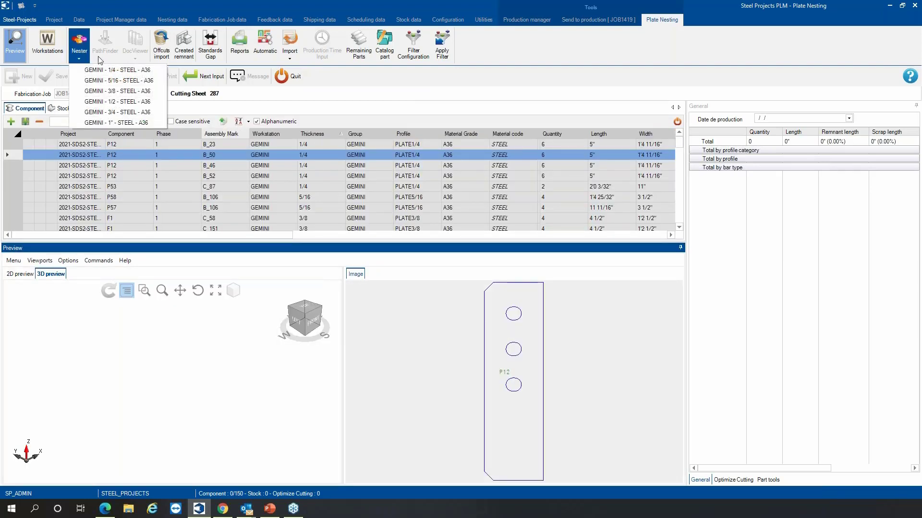
left_click(80, 58)
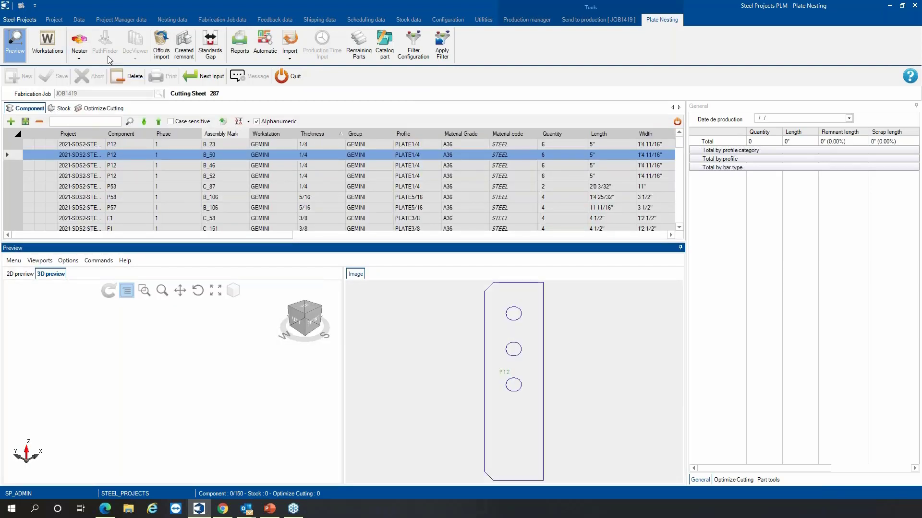
left_click(81, 59)
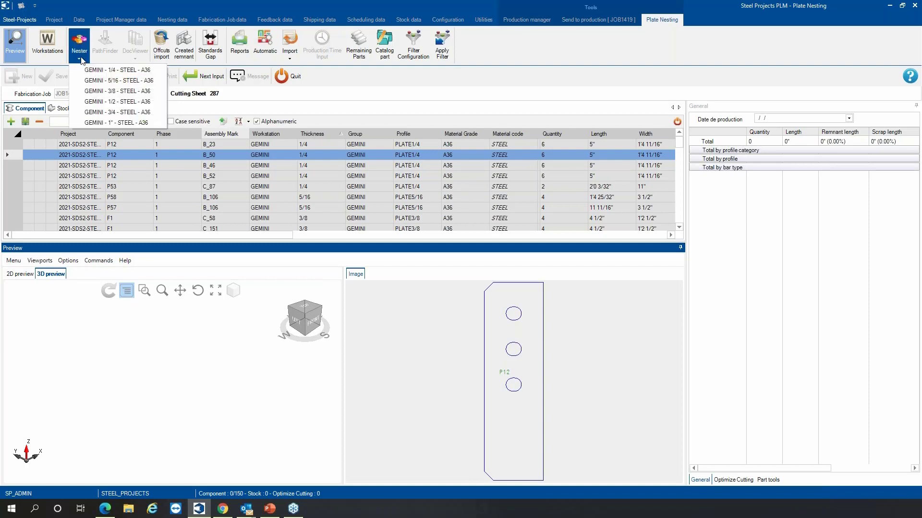
Step: Load GEMINI - 3/8 - STEEL - A36 parts, auto-nest them on sheet 287_3.r01, and choose Keep/delete remnant
left_click(129, 93)
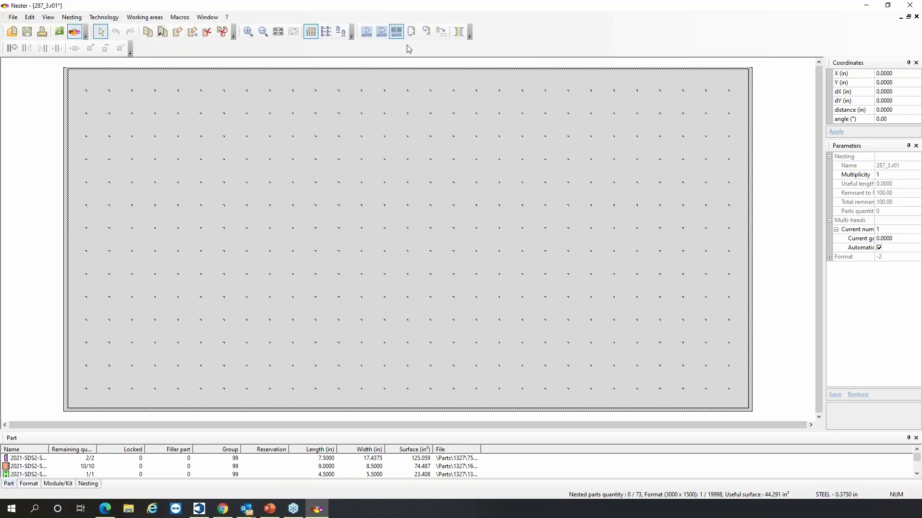
left_click(367, 32)
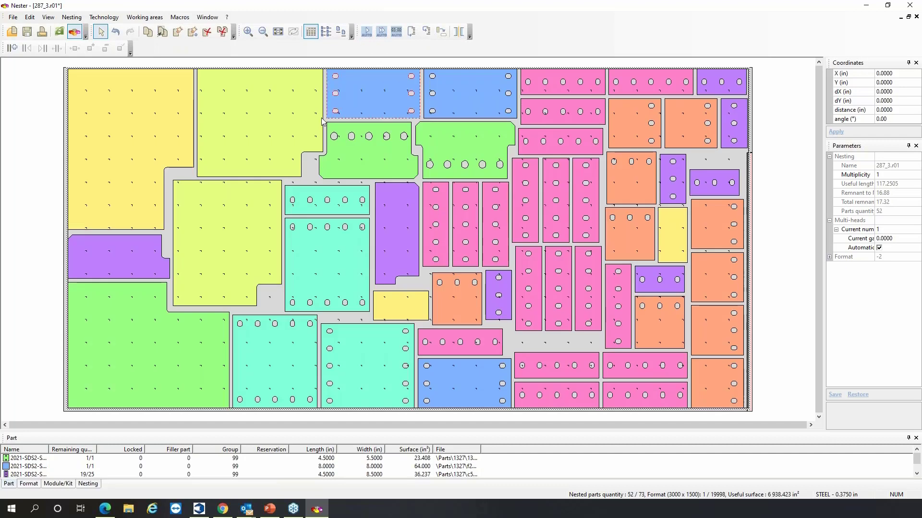
left_click(104, 17)
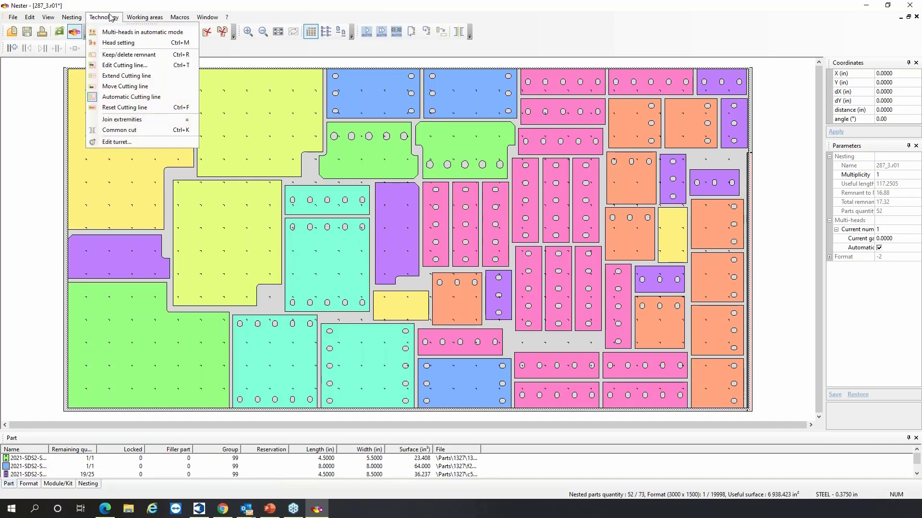
left_click(113, 56)
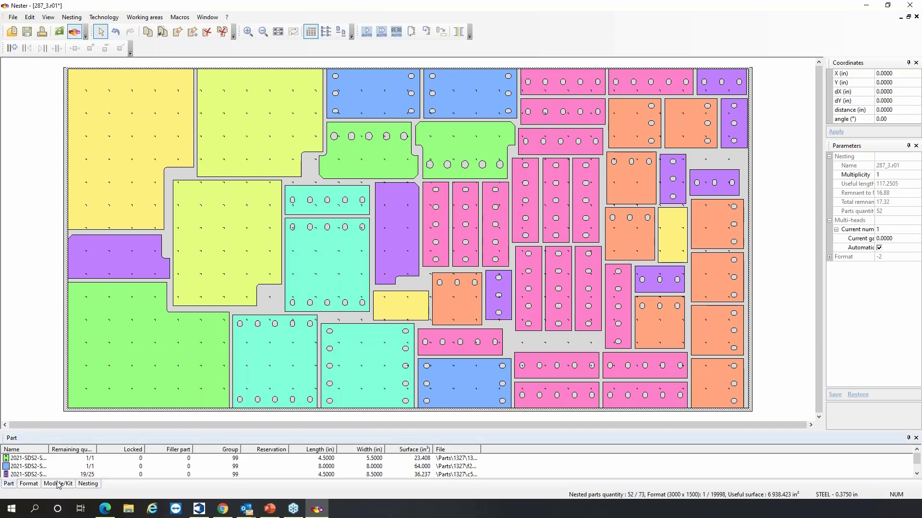
Step: Add a second 118 x 59 sheet (format -2), auto-nest the remaining parts, and close Nester
left_click(34, 485)
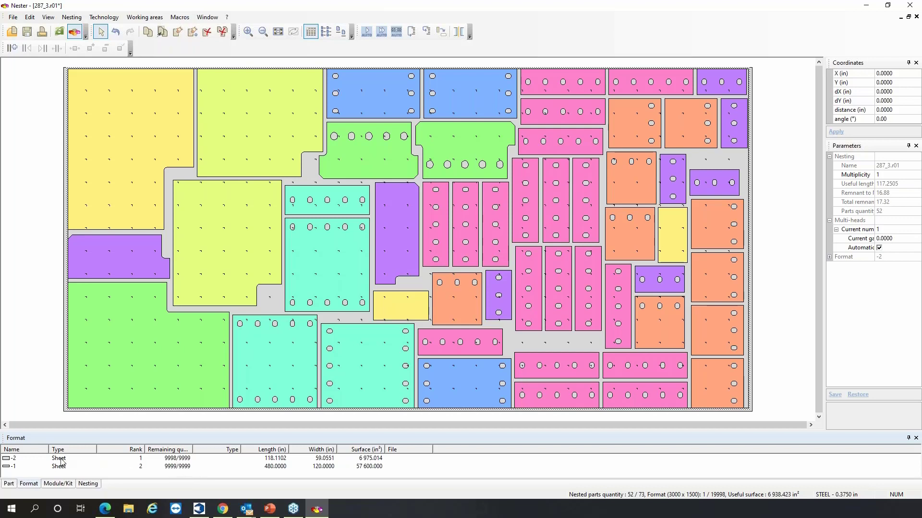
double_click(13, 460)
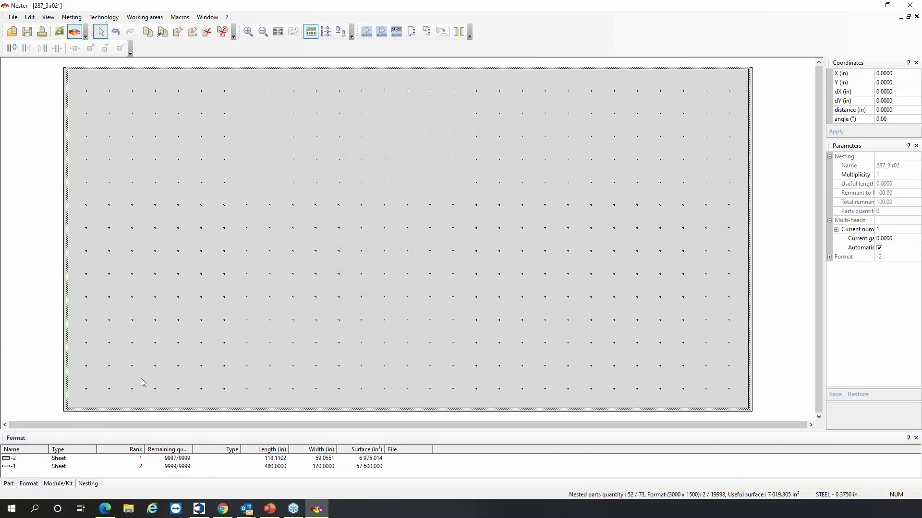
left_click(370, 33)
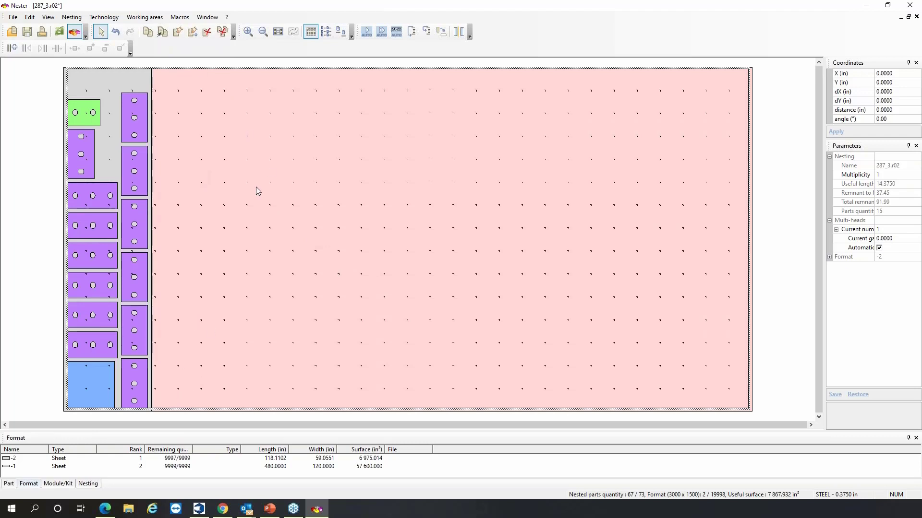
left_click(910, 6)
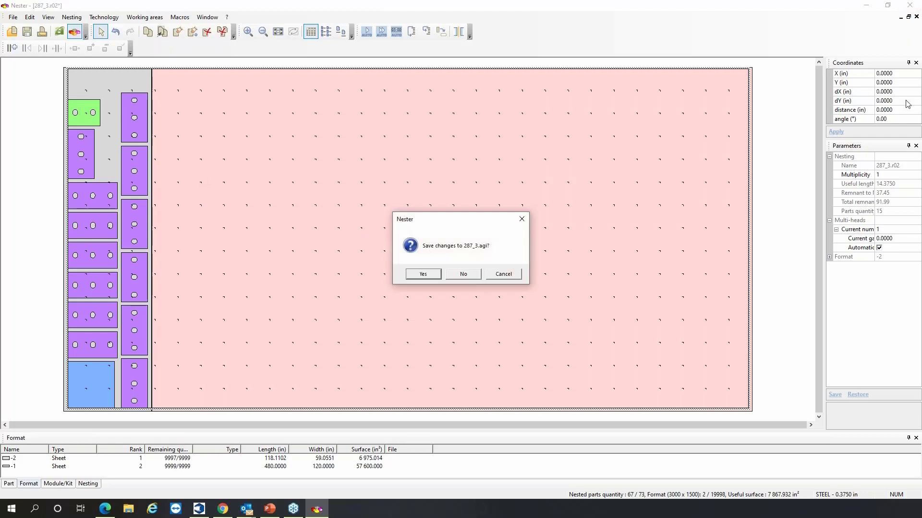
Step: Save 287_3.agi and the cutting sheet, then open both PLATE3/8 sheets in PathFinder
left_click(423, 274)
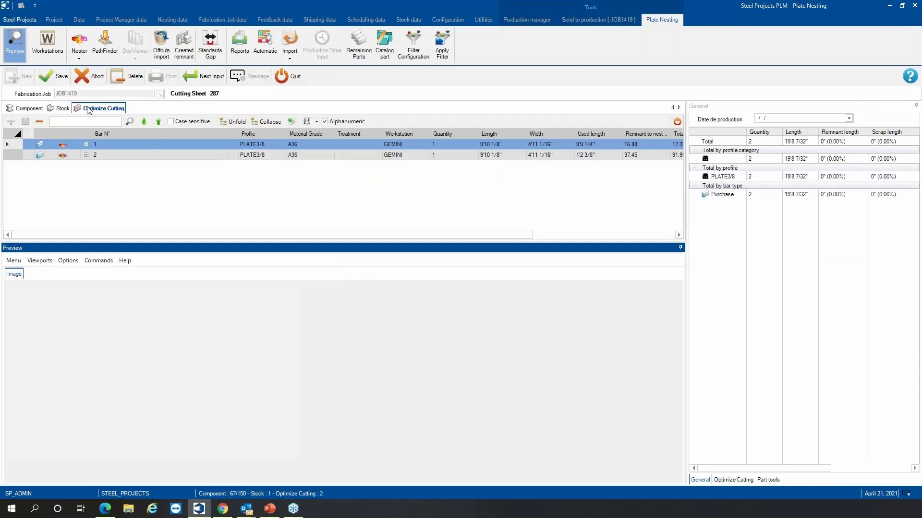
left_click(63, 78)
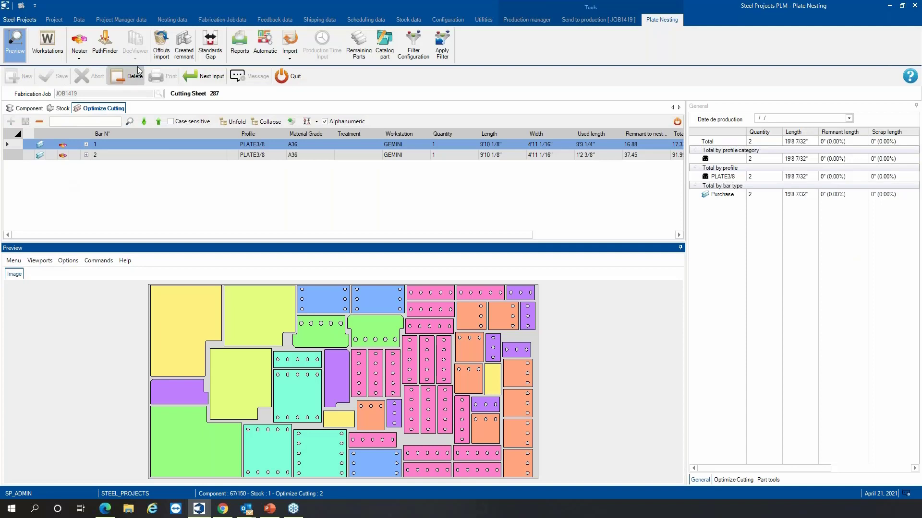
left_click(115, 51)
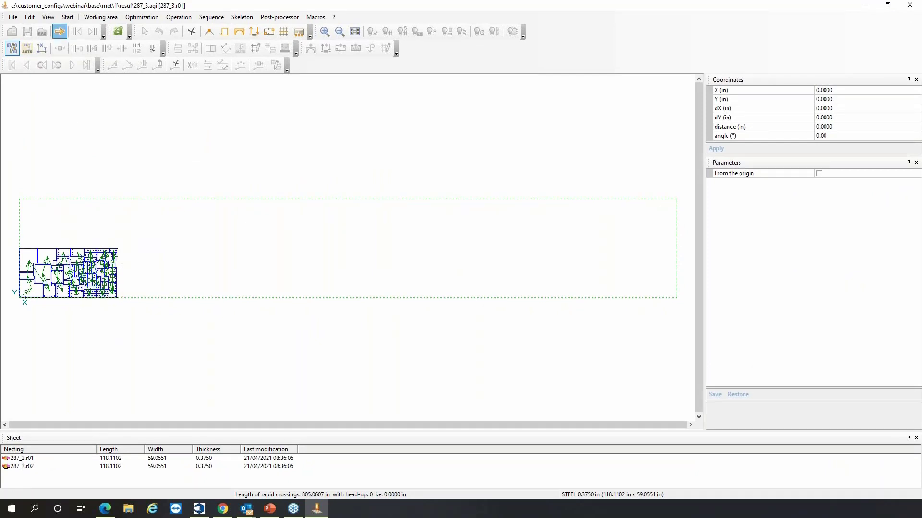
Step: Auto-assign the 13/16 drill to station 1 and generate cut contours and lead-ins
left_click(59, 31)
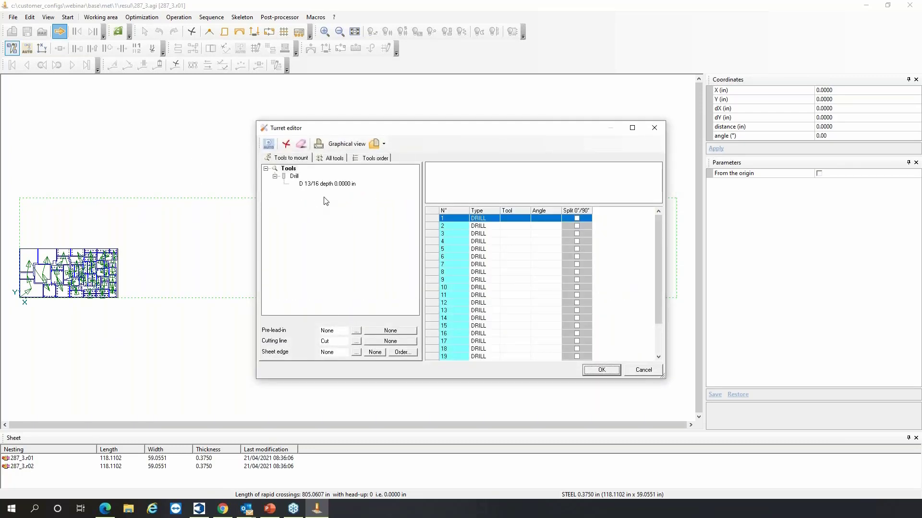
left_click(269, 145)
left_click(609, 373)
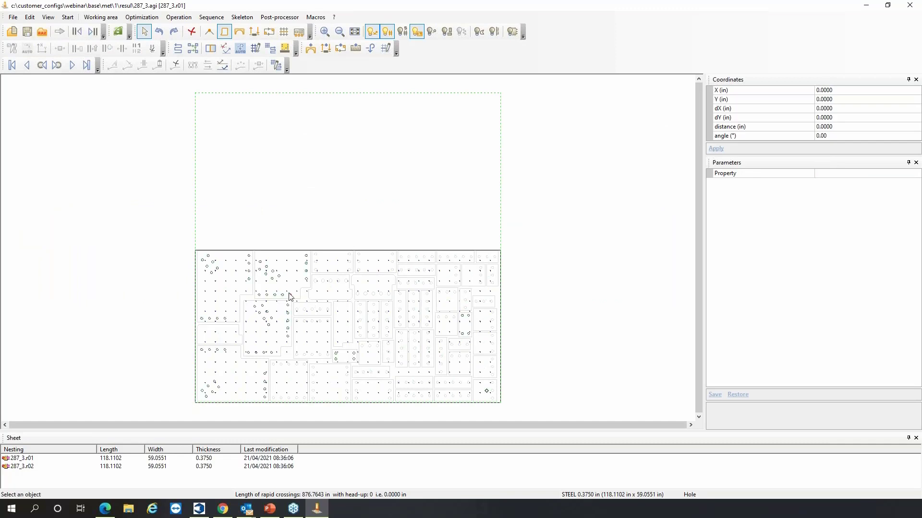
left_click(93, 31)
scroll(335, 295, "down", 1)
scroll(355, 360, "up", 1)
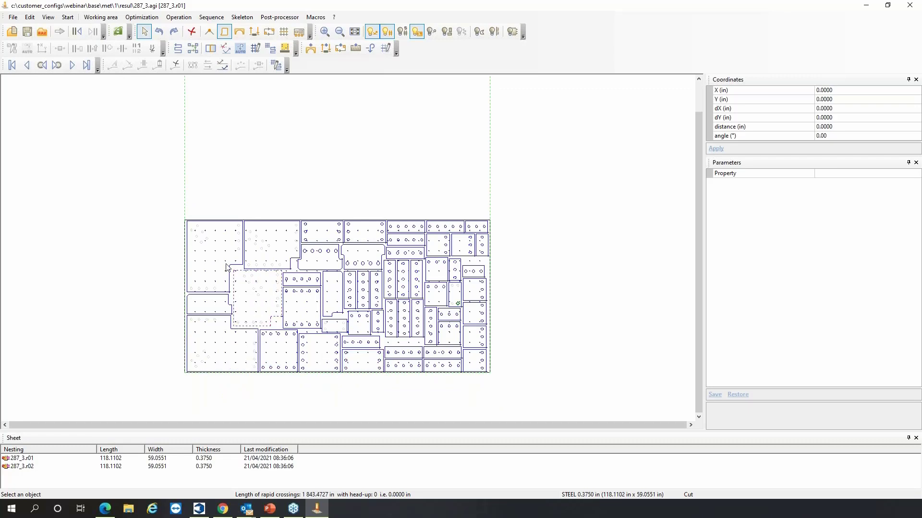
left_click(72, 64)
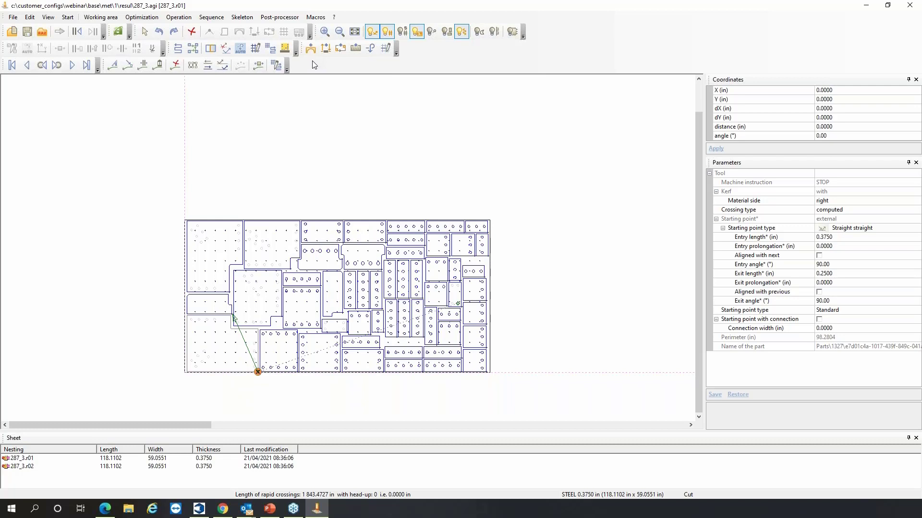
Step: Save sheet 287_3.r01, entering 2 (plasma) for cutting and internal cuts, and accept SR1401
left_click(31, 33)
left_click_drag(519, 263, 466, 172)
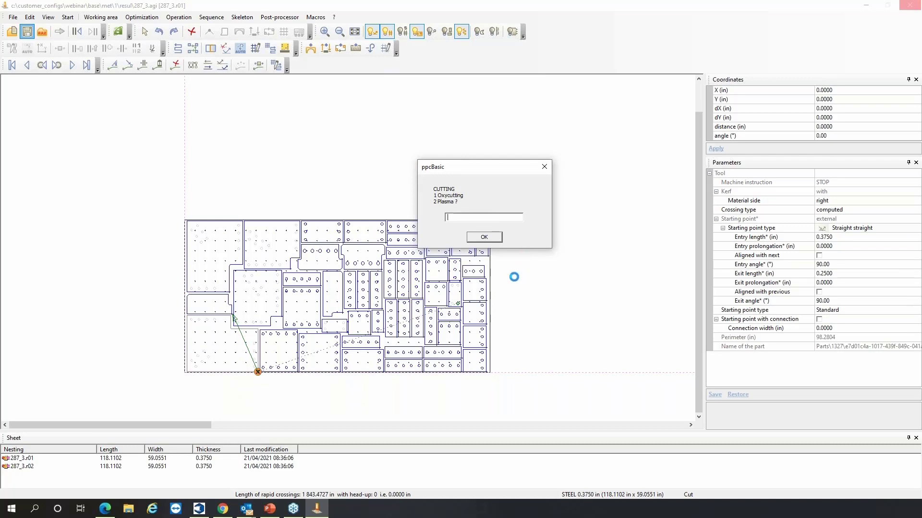
type("2")
left_click(497, 237)
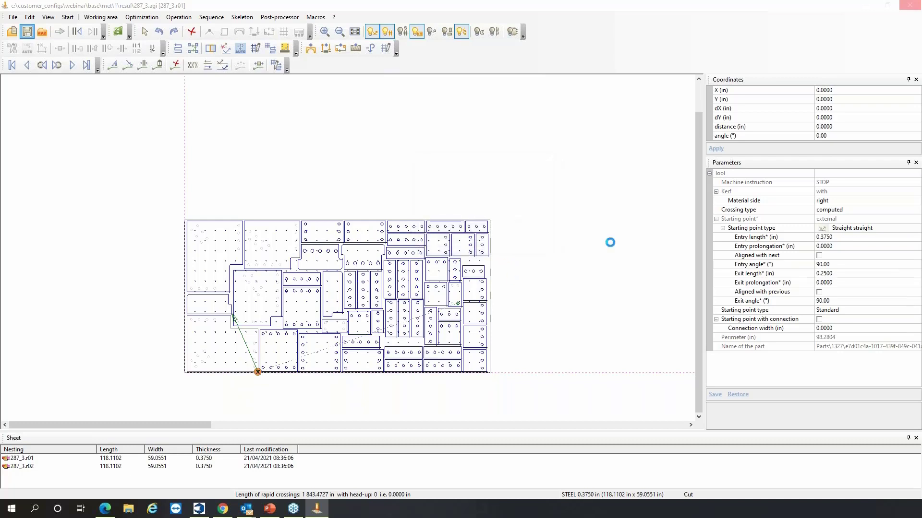
left_click_drag(693, 186, 532, 153)
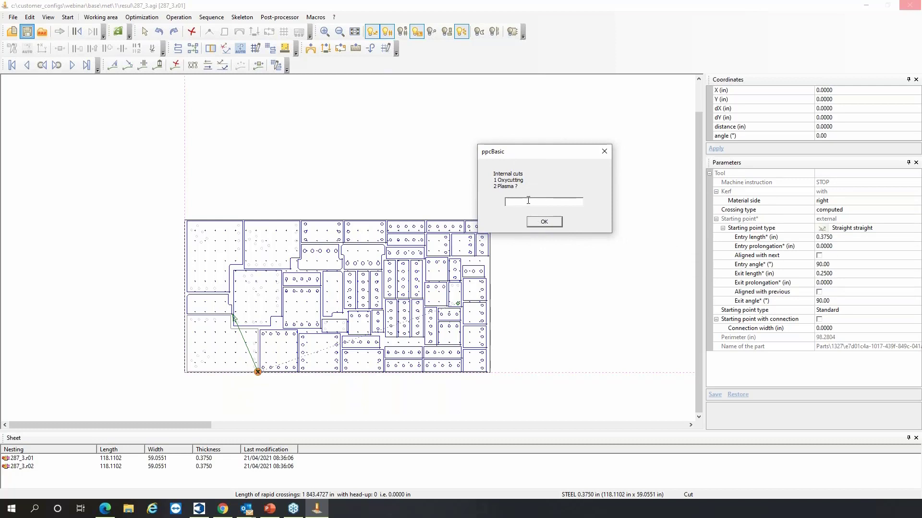
left_click(544, 222)
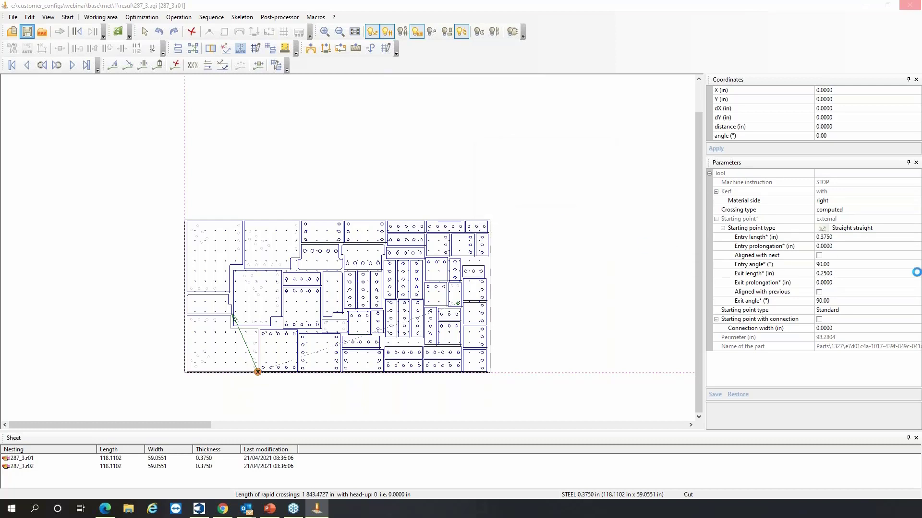
left_click_drag(659, 167, 549, 147)
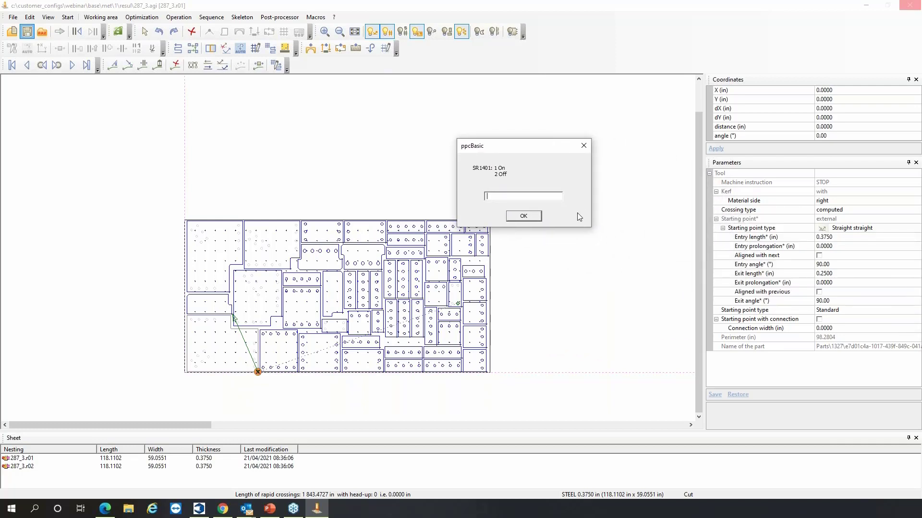
left_click(523, 216)
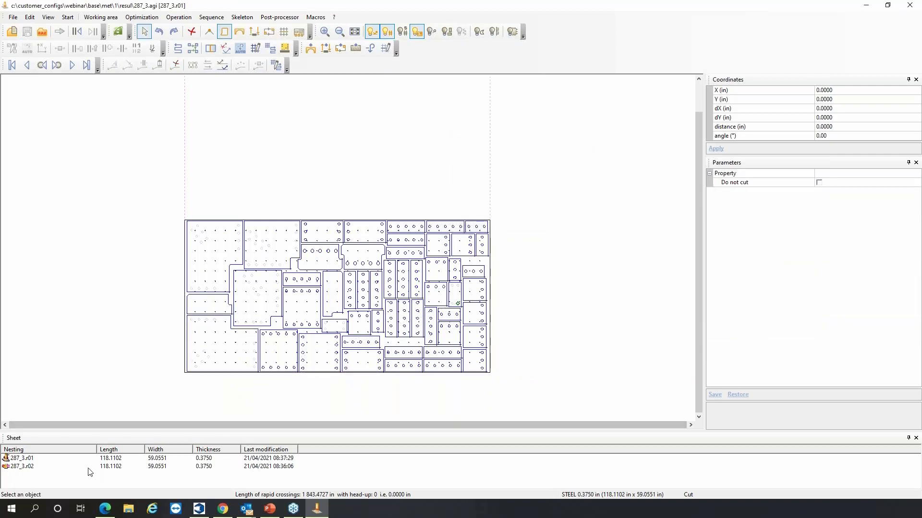
Step: Open sheet 287_3.r02, confirm its tooling, generate and save its cut paths, then close PathFinder
left_click(22, 467)
double_click(22, 468)
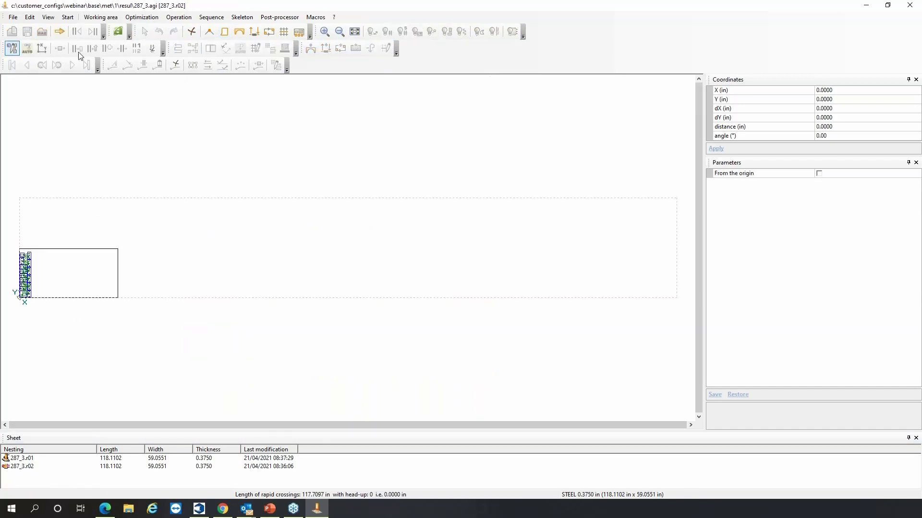
left_click(62, 32)
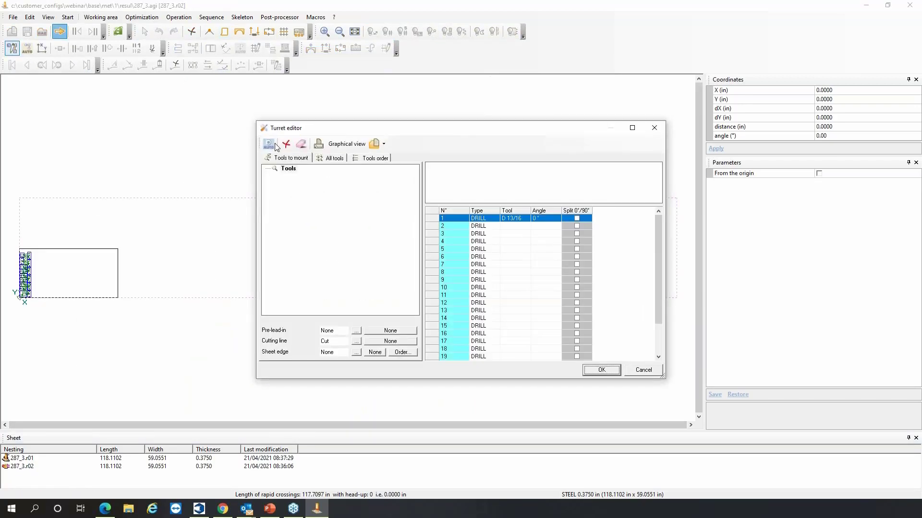
left_click(612, 373)
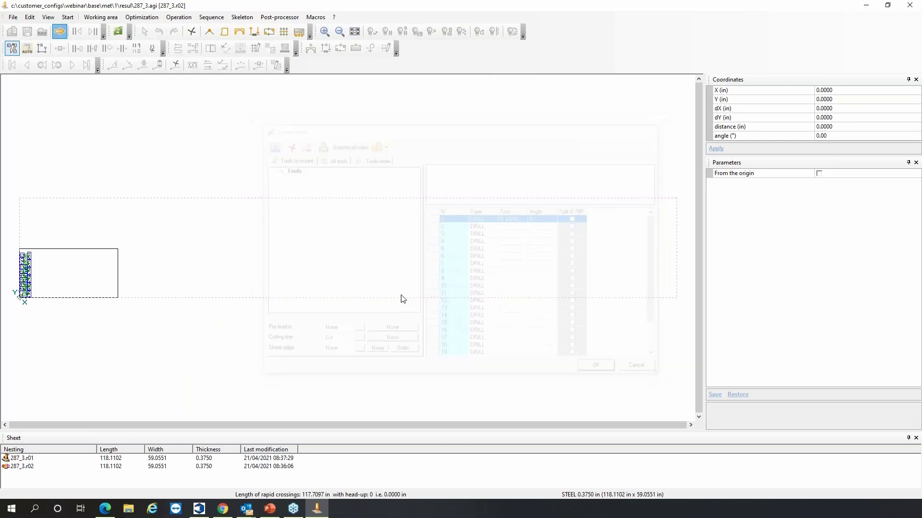
left_click(57, 35)
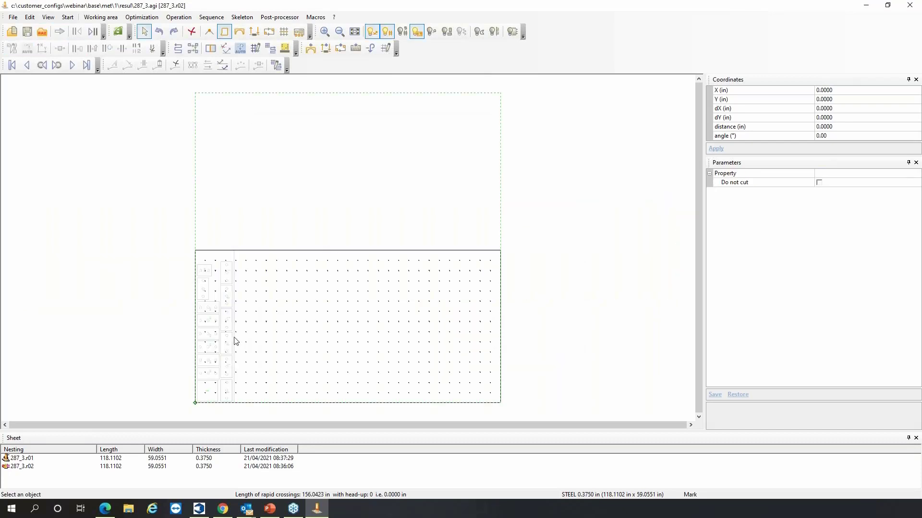
left_click(97, 37)
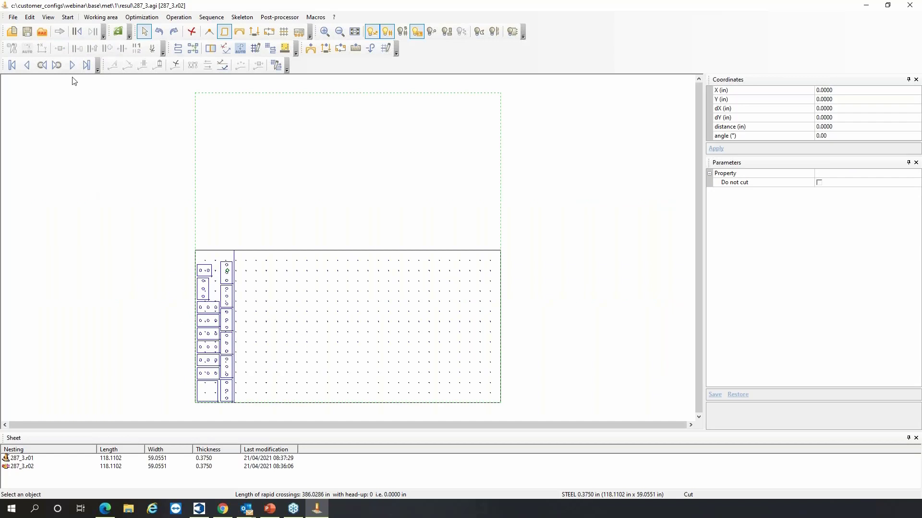
left_click(27, 33)
left_click(910, 6)
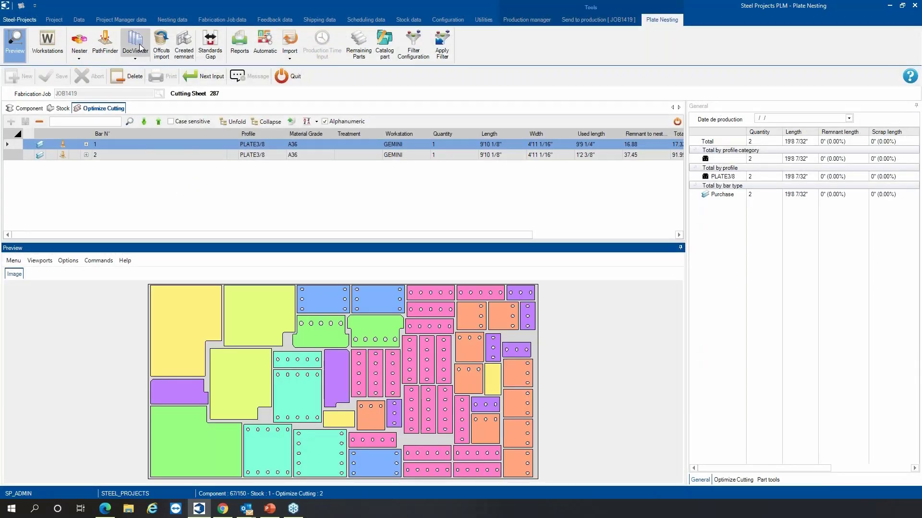
Step: Generate the cutting report for the second 3/8 plate nest in DocViewer
left_click(142, 47)
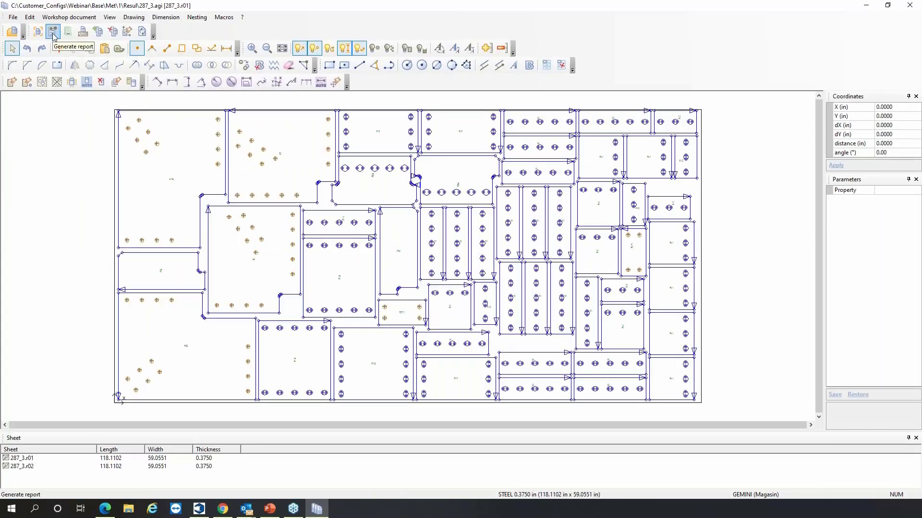
left_click(30, 466)
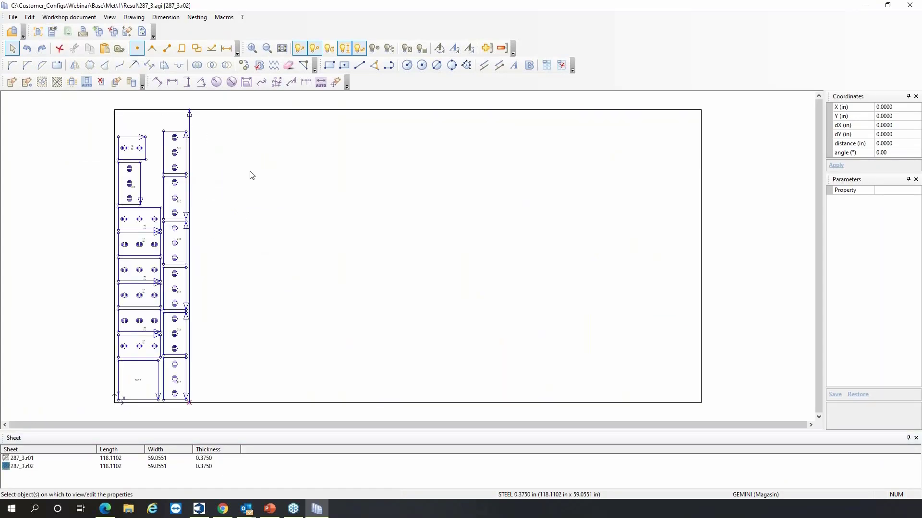
left_click(53, 33)
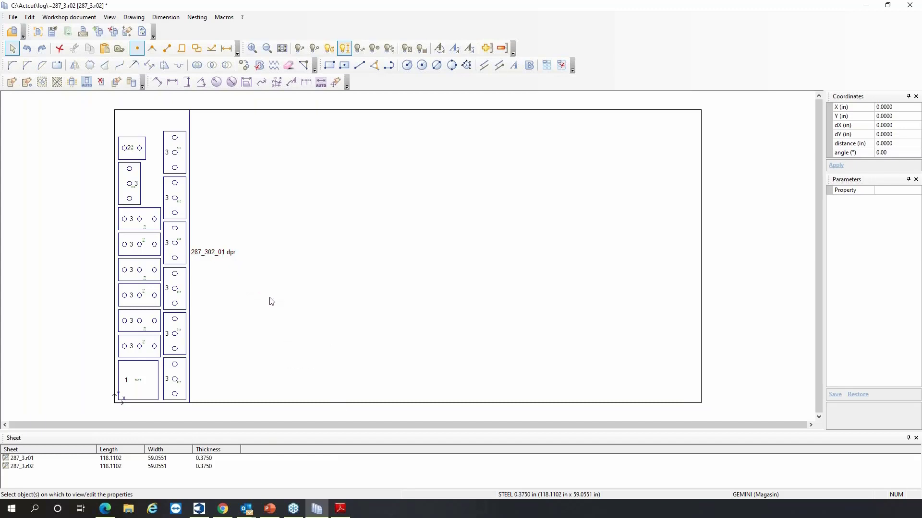
Step: Review the 287_3_02.pdf report showing 24:44 total machining time, then close Reader and Actcut
left_click(341, 509)
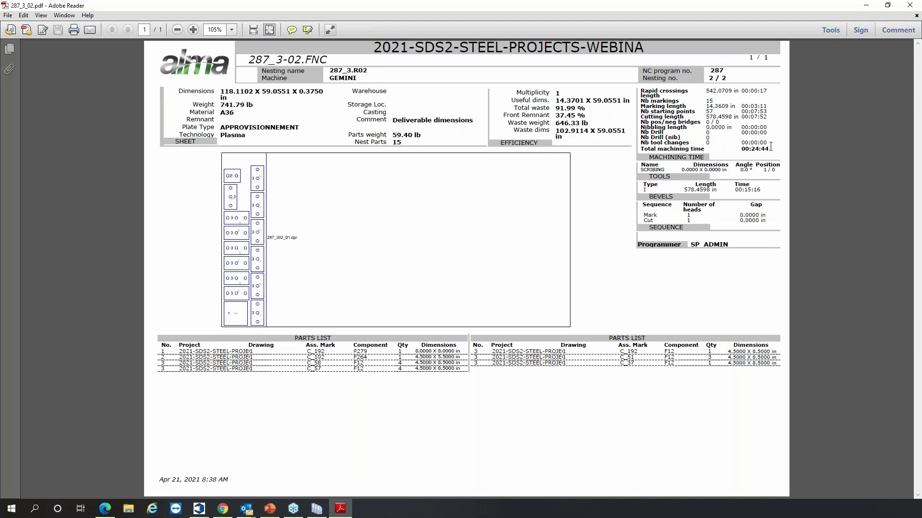
left_click(909, 5)
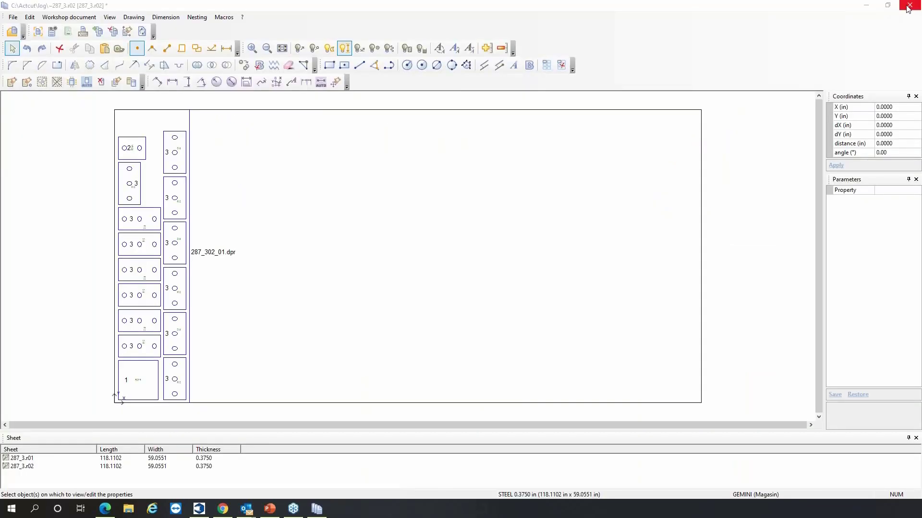
left_click(909, 6)
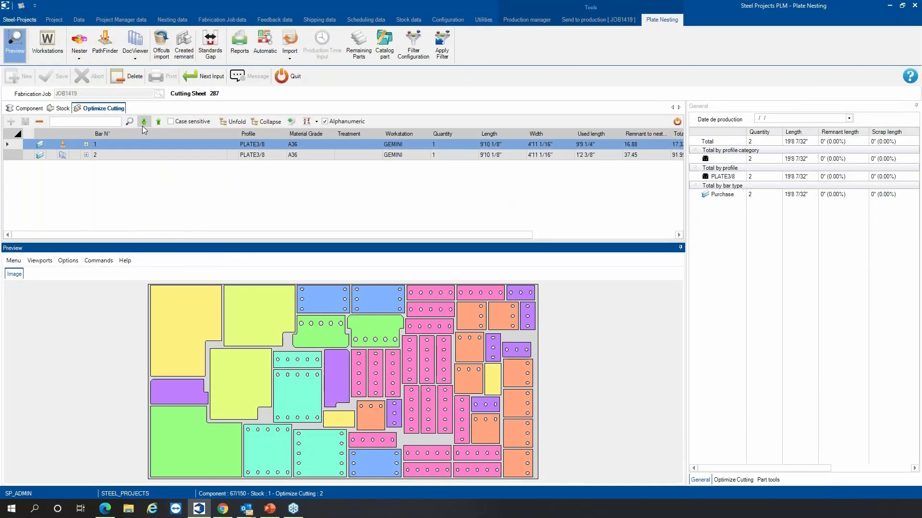
Step: Dismiss the Print all options and quit Plate Nesting to return to JOB1419's Send to production screen
left_click(140, 61)
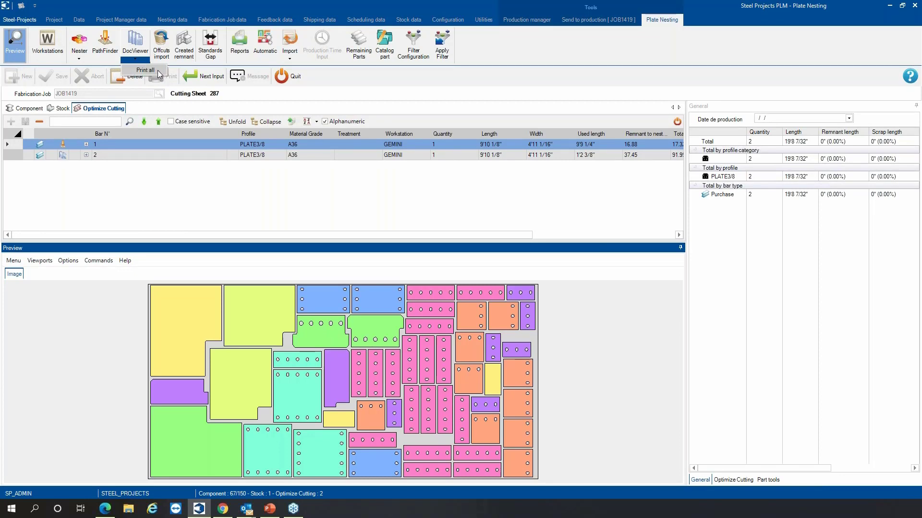
left_click(158, 73)
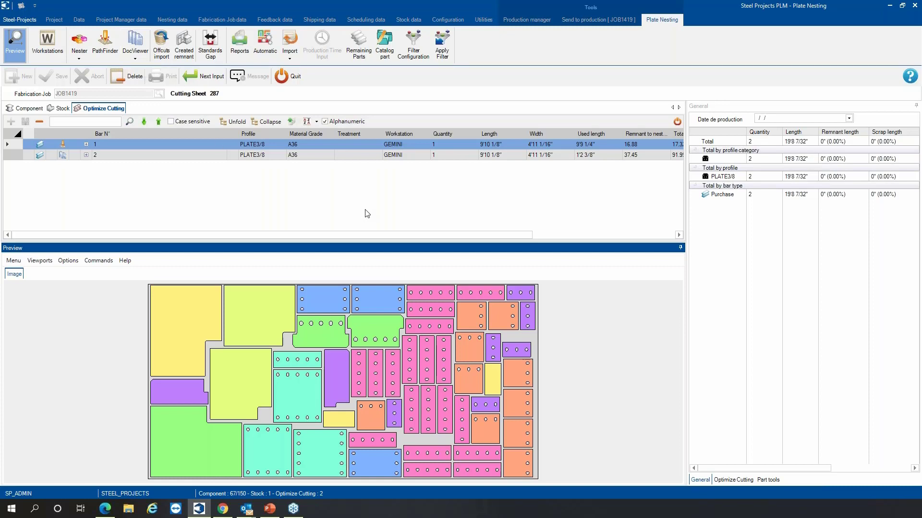
left_click(287, 82)
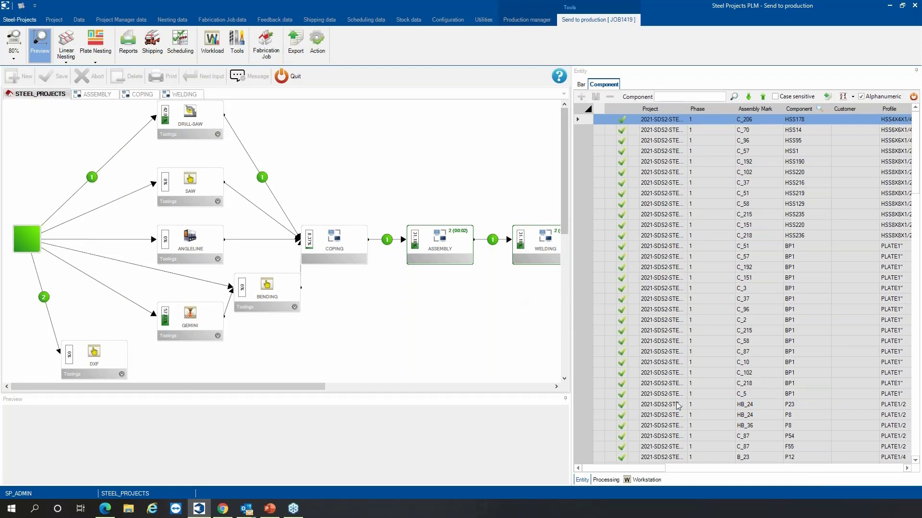
Step: Confirm the components show as nested under Optimize Cutting, then send JOB1419 to production
left_click_drag(664, 470, 827, 482)
scroll(774, 296, "down", 9)
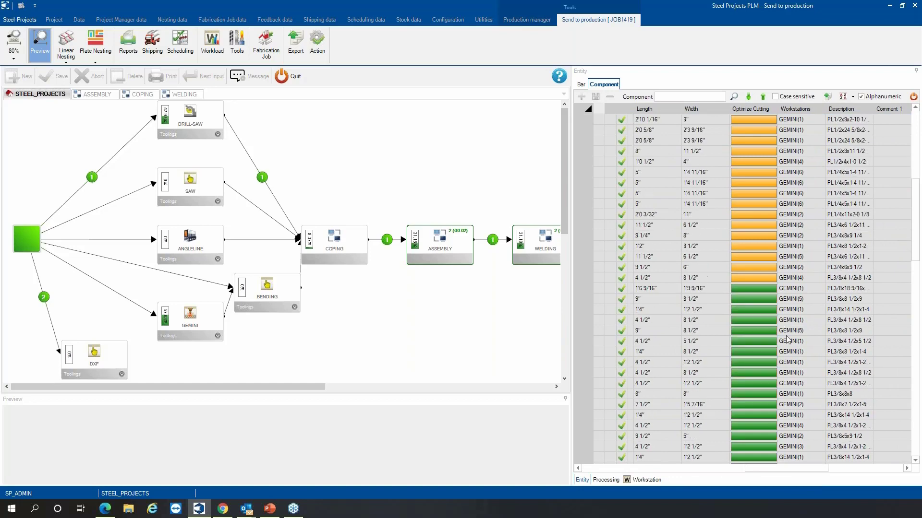
scroll(774, 296, "down", 3)
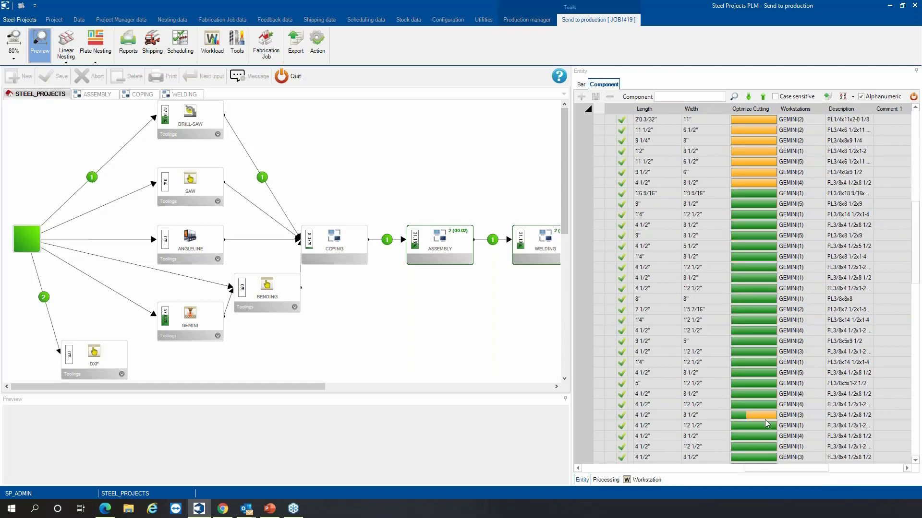
mouse_move(772, 409)
scroll(772, 409, "down", 2)
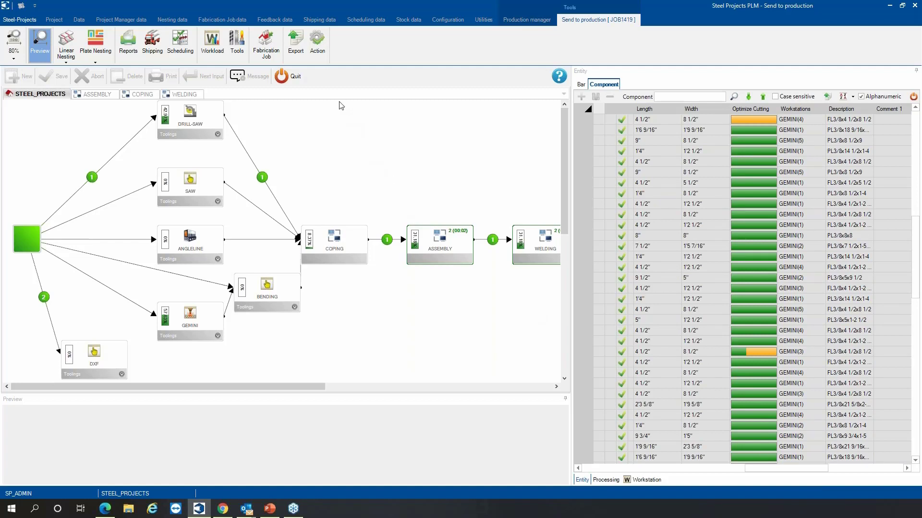
left_click(318, 51)
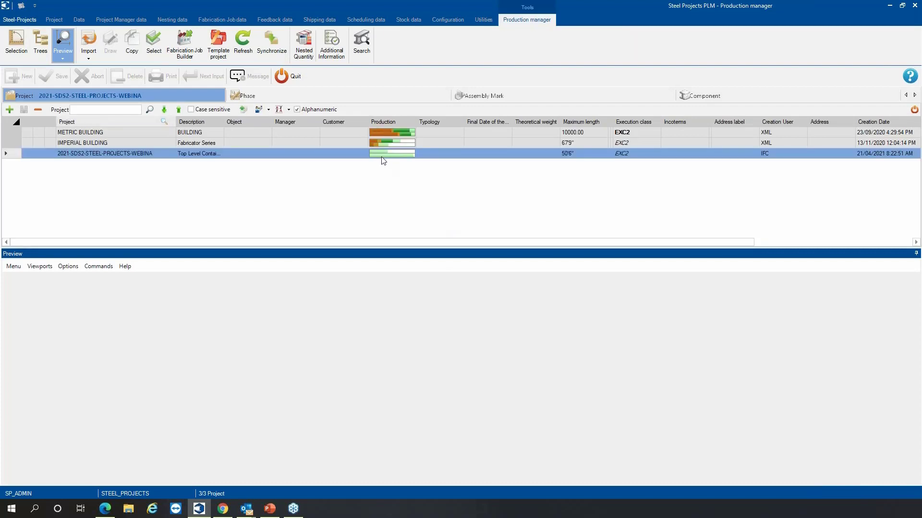
Step: Compare the projects' production bars, then select IMPERIAL BUILDING and bring up its context menu
mouse_move(383, 160)
mouse_move(401, 144)
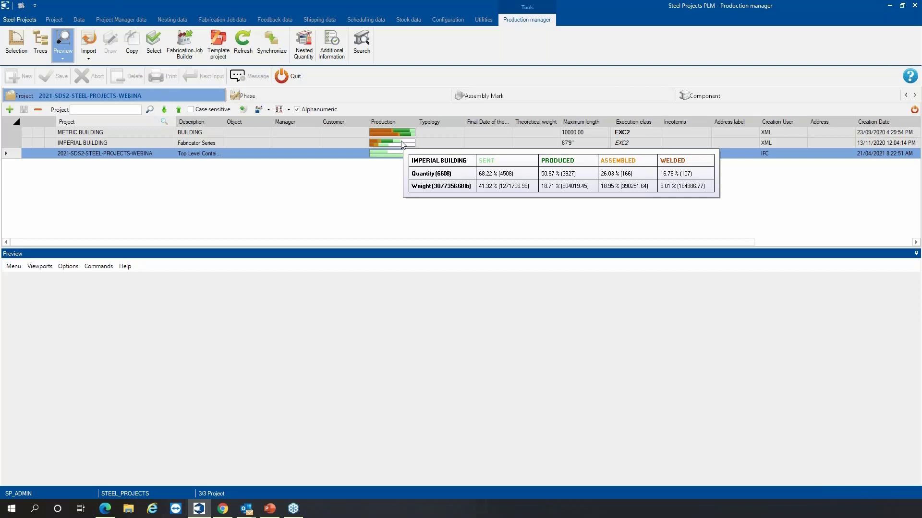
left_click(217, 143)
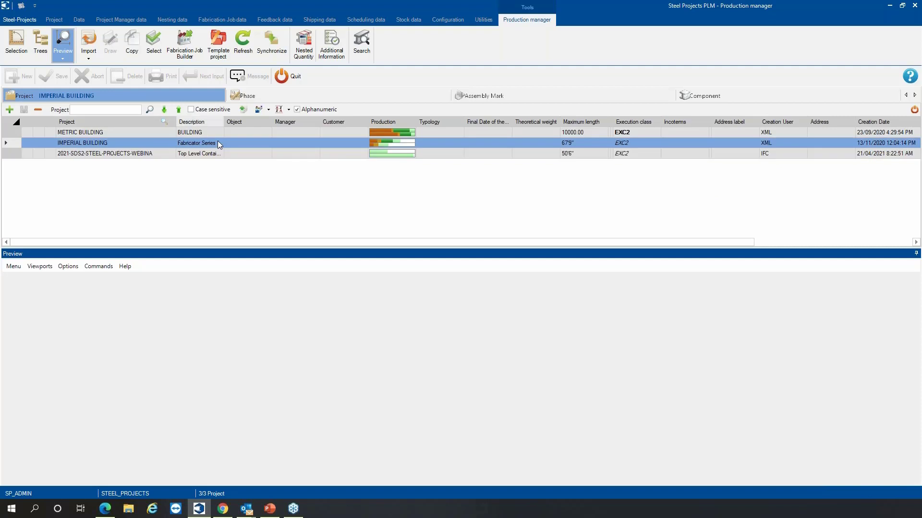
right_click(218, 142)
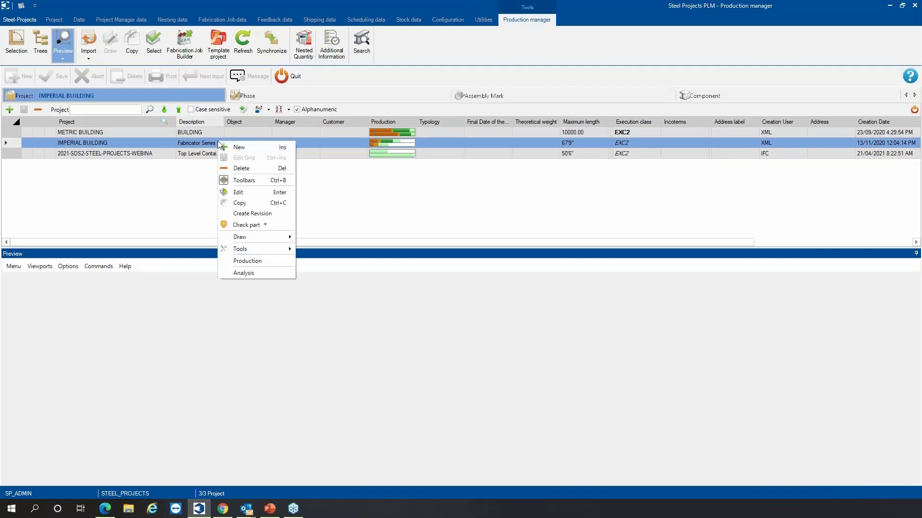
Step: Open IMPERIAL BUILDING's Analysis, view its nestings, then check the 192 assemblies' Ready to assemble progress
left_click(263, 274)
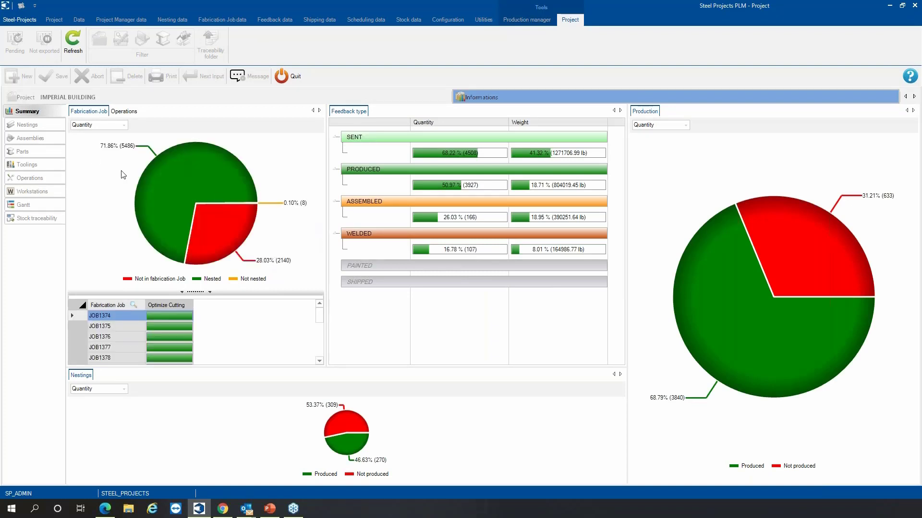
left_click(38, 126)
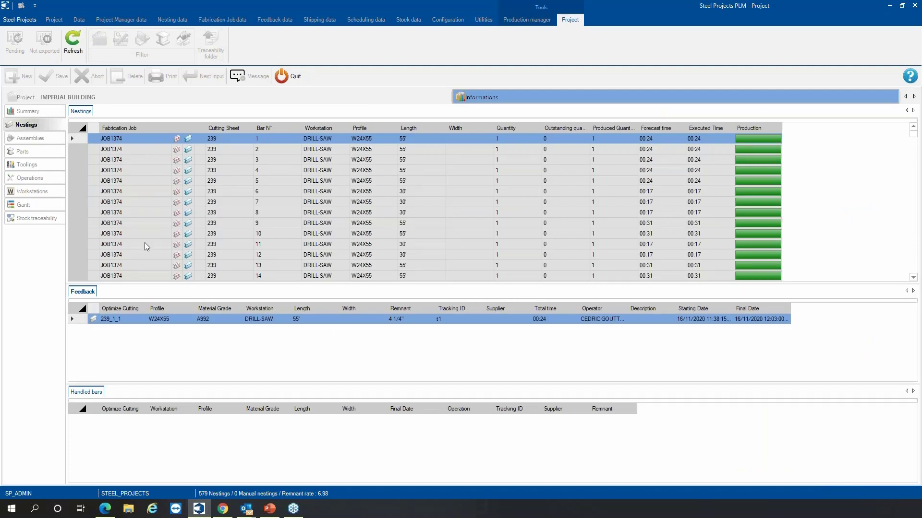
left_click(47, 139)
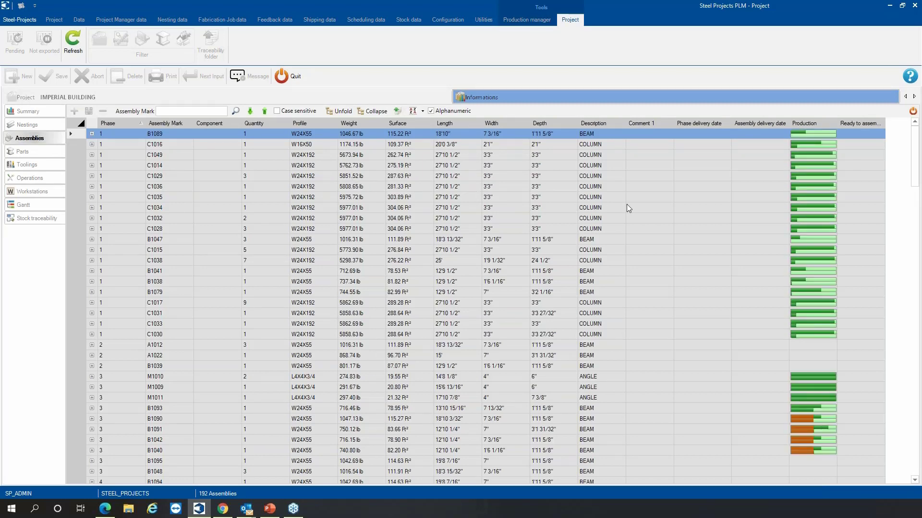
left_click(759, 250)
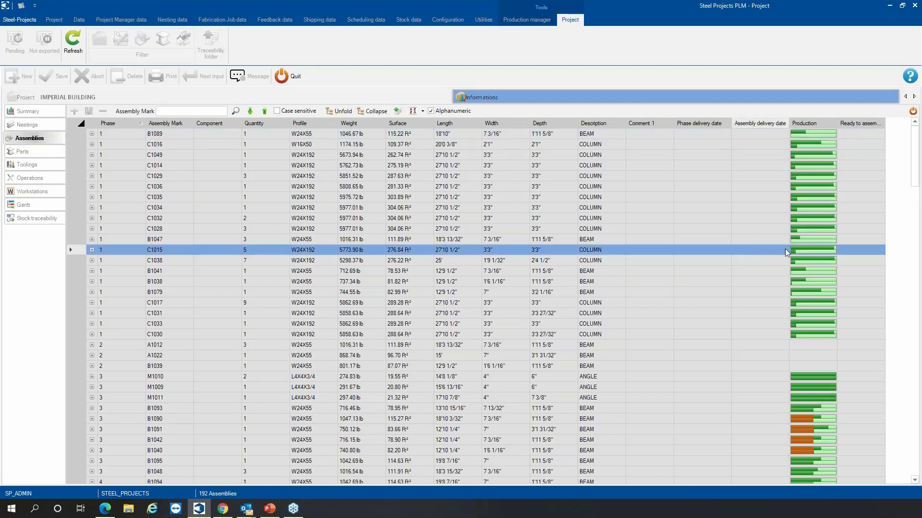
scroll(804, 261, "down", 2)
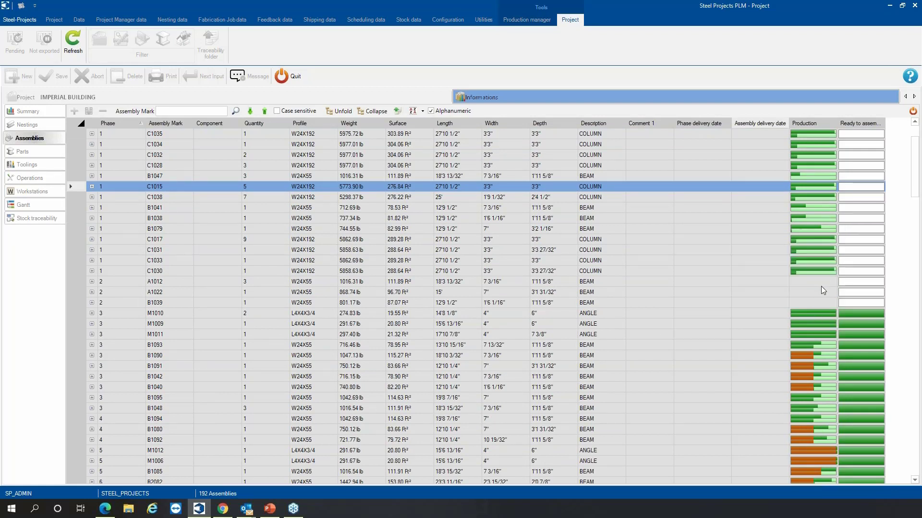
mouse_move(859, 316)
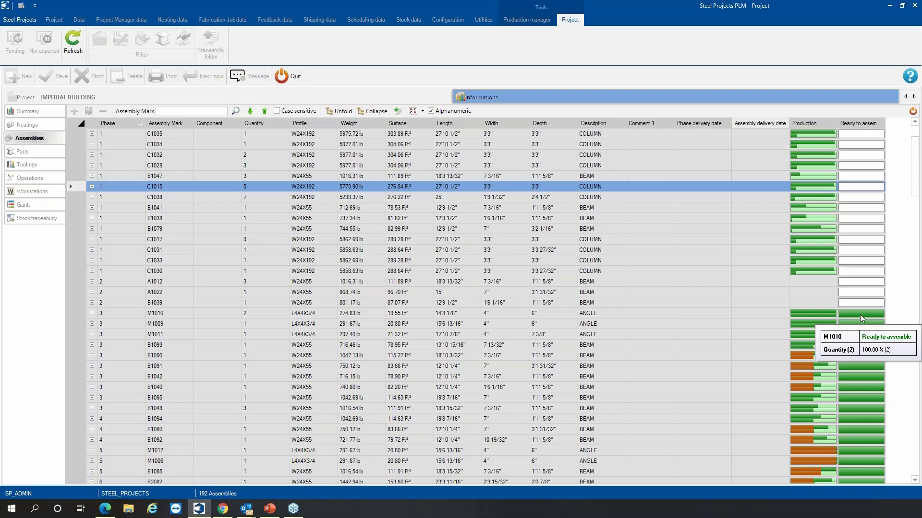
Step: Review IMPERIAL BUILDING's Parts, Toolings and GEMINI machine Operations records
left_click(51, 154)
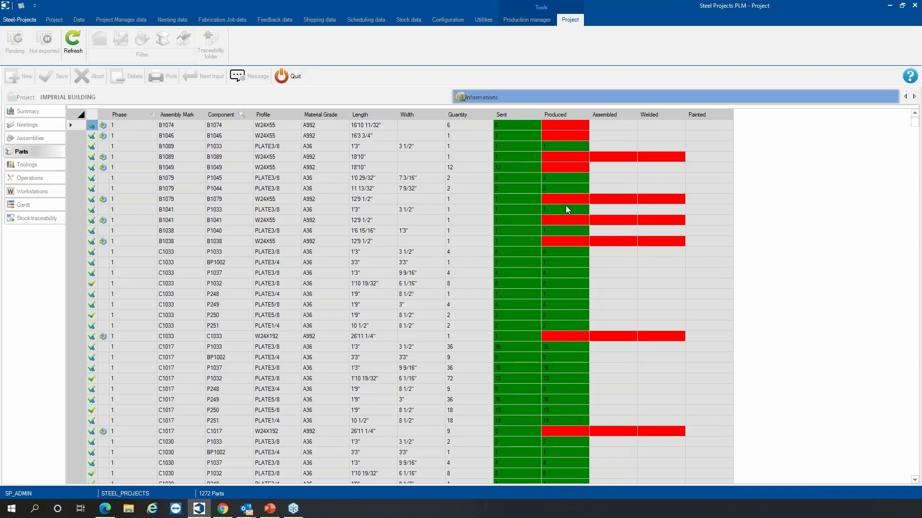
left_click(26, 164)
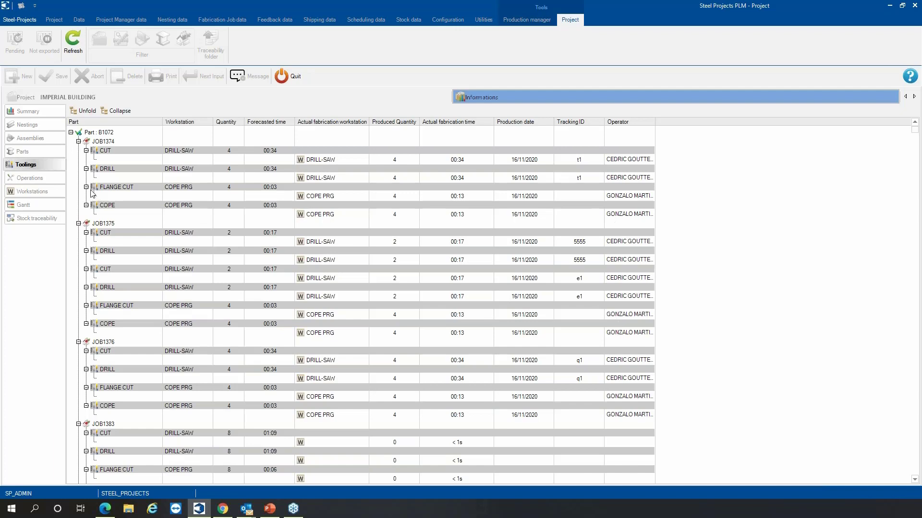
left_click(55, 181)
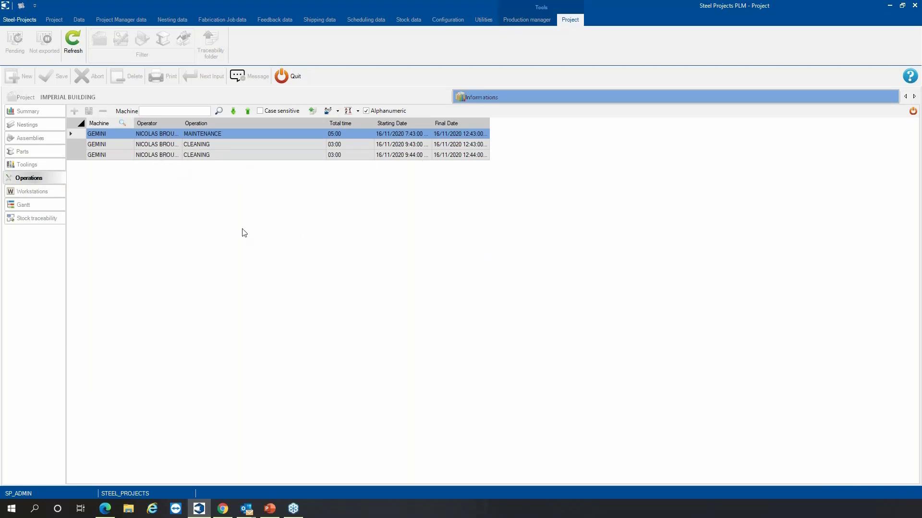
Step: Quit IMPERIAL BUILDING's project analysis
left_click(296, 76)
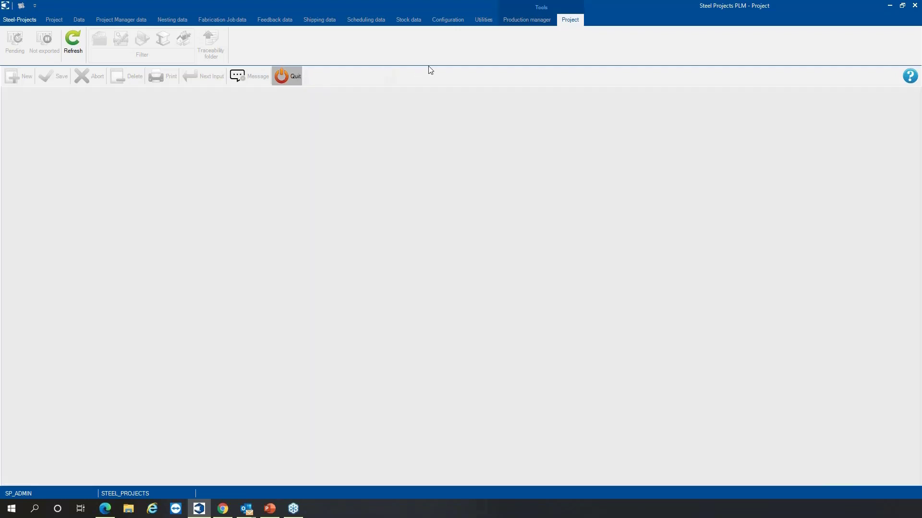